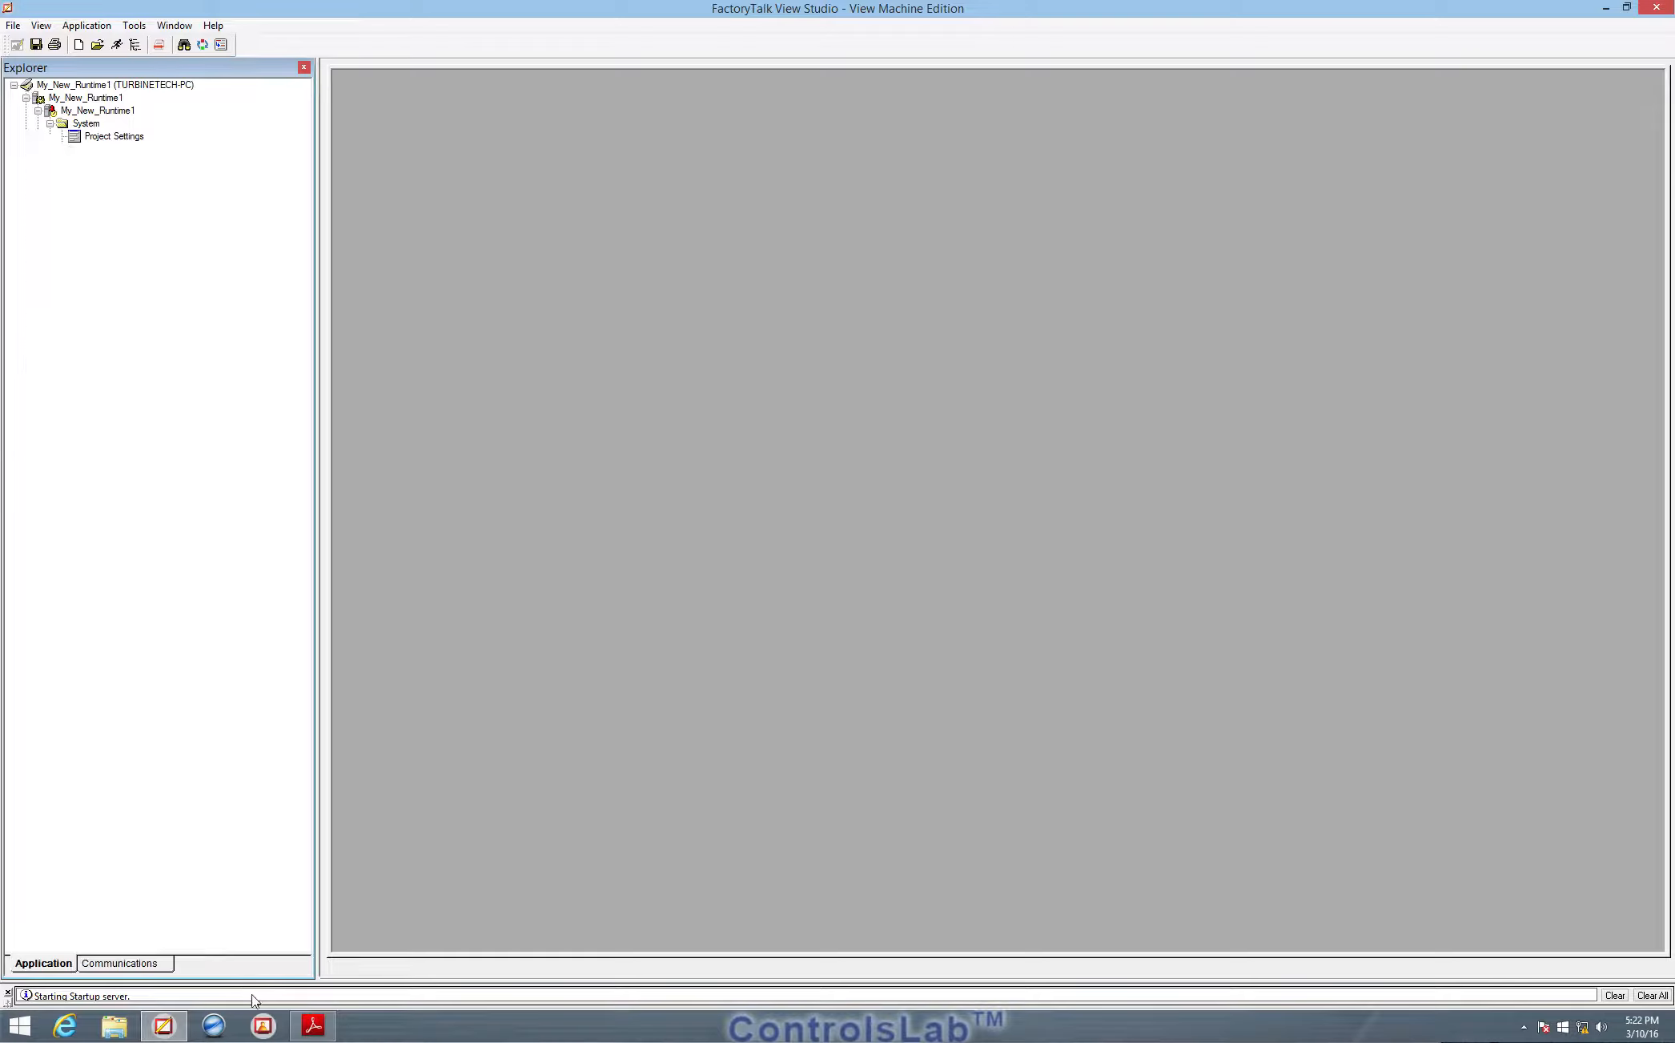
# - Enlarge the diagnostics message list and choose Custom size as the project window size in the Project Settings
pyautogui.moveTo(258, 980); pyautogui.dragTo(261, 899)
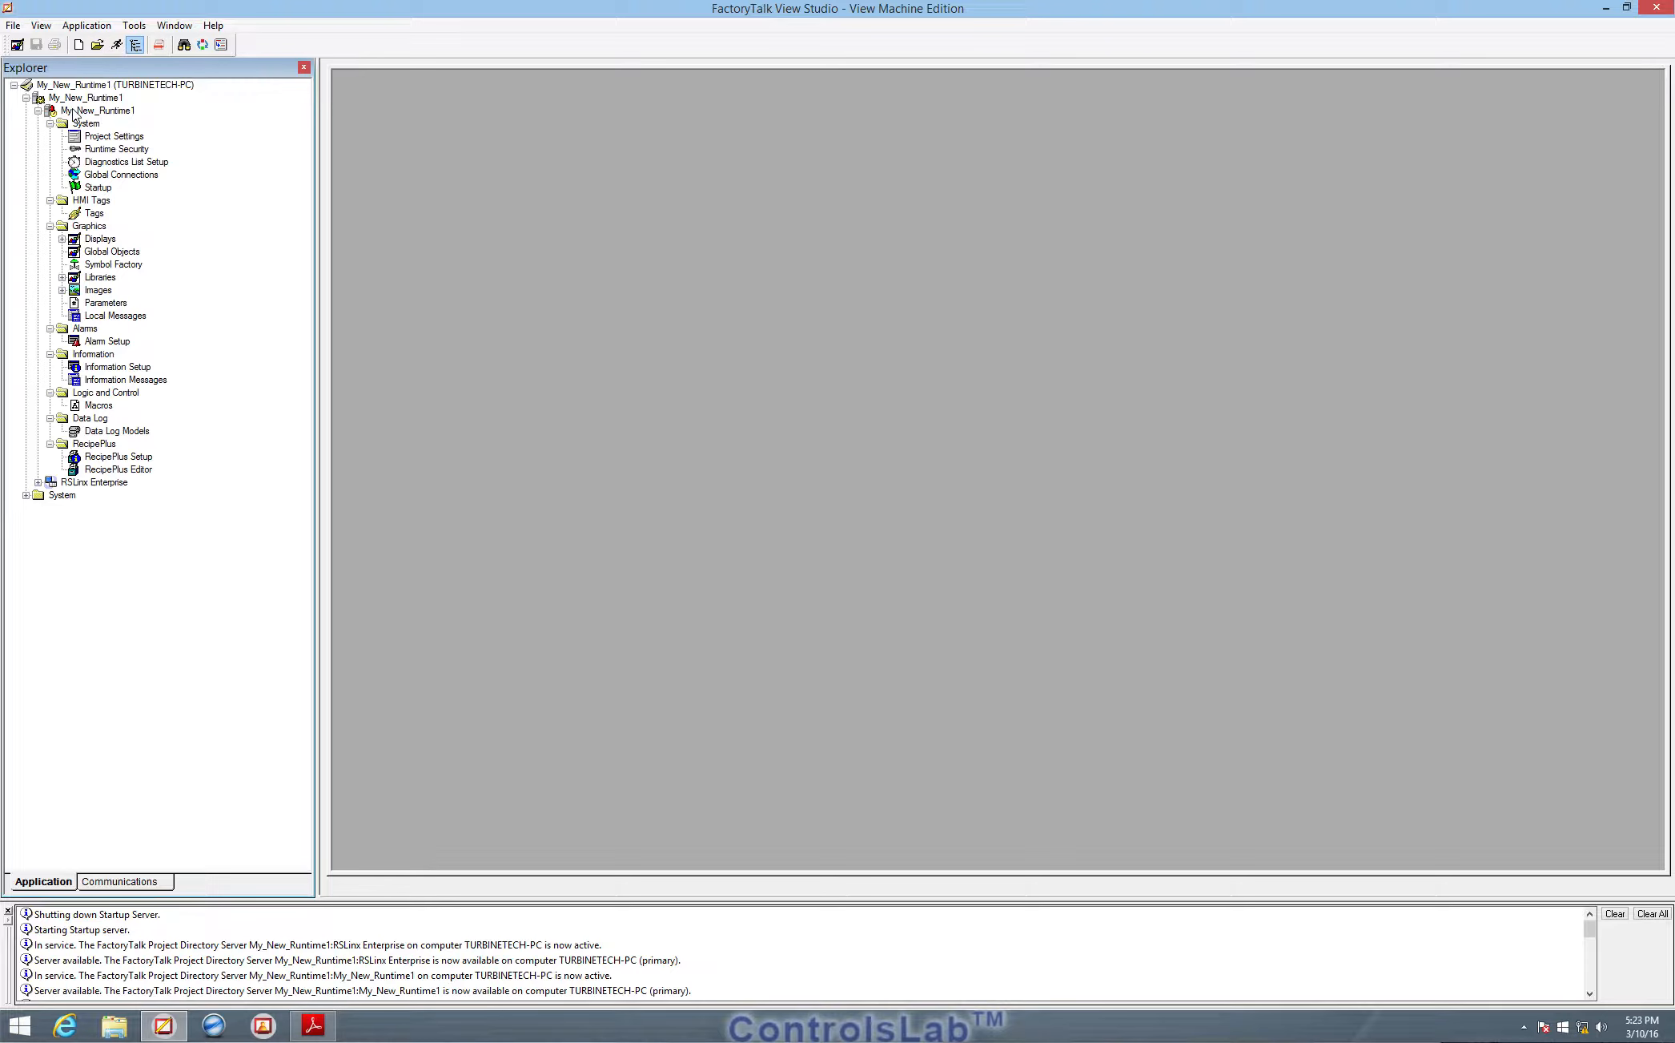
pyautogui.click(125, 138)
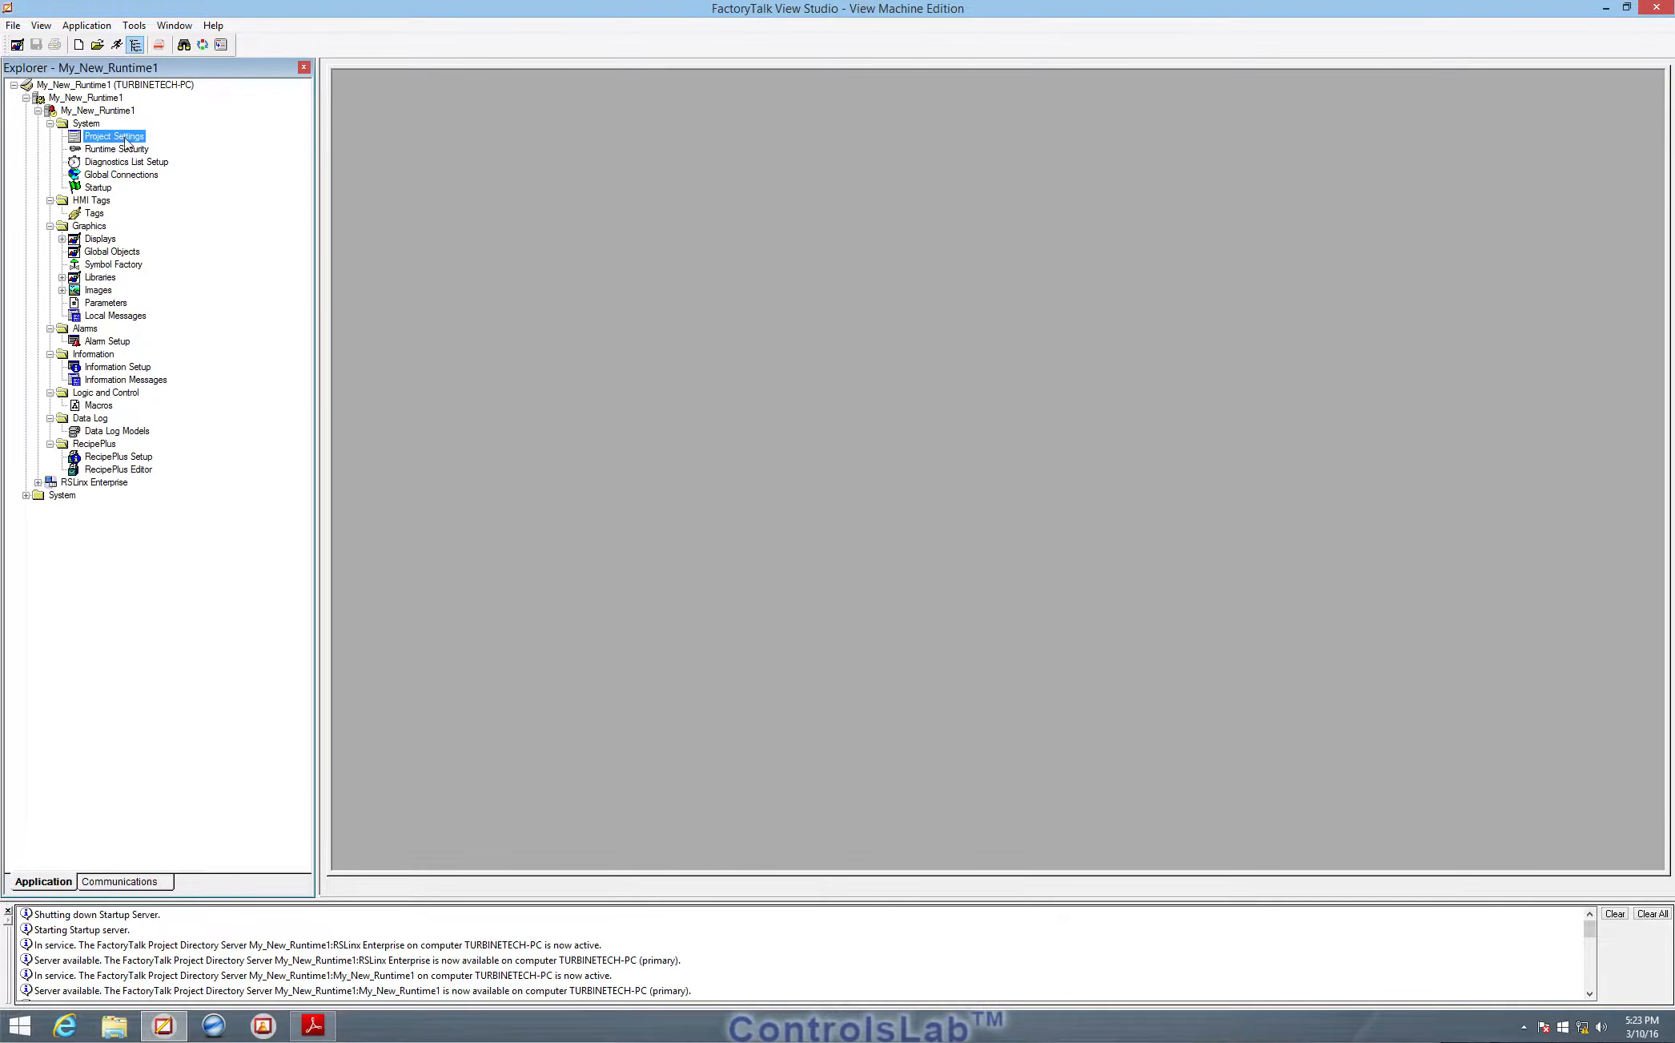
pyautogui.doubleClick(116, 140)
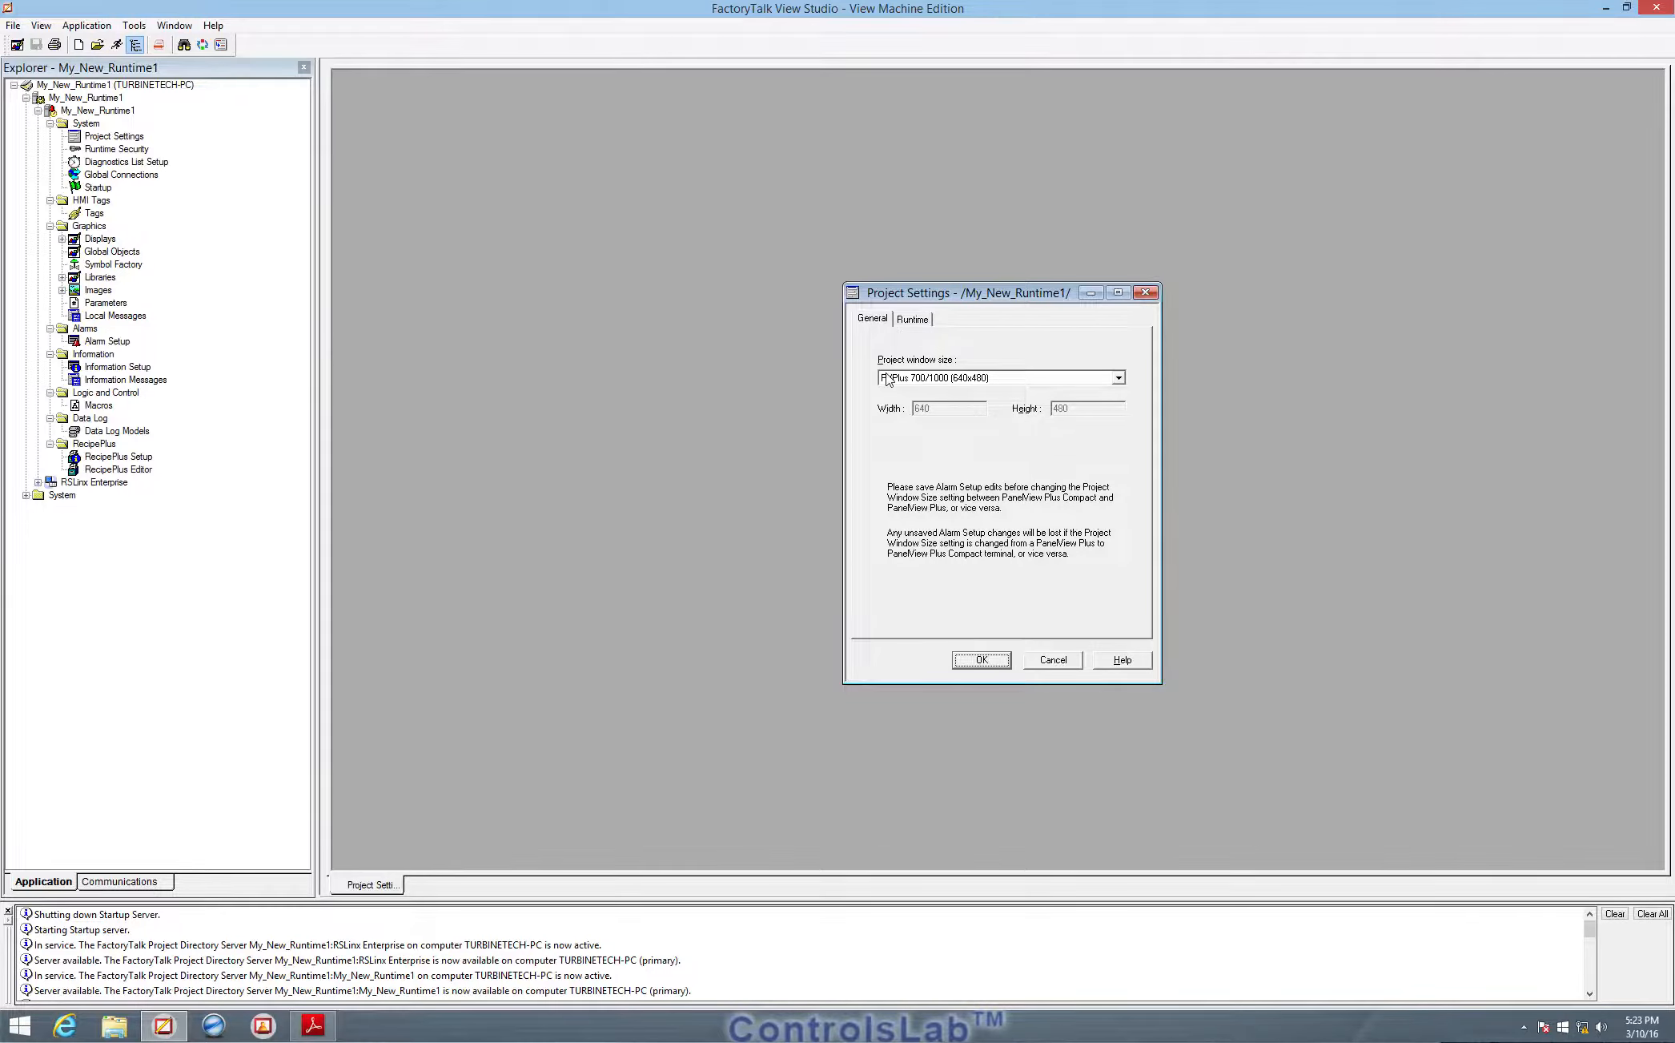
pyautogui.click(1116, 380)
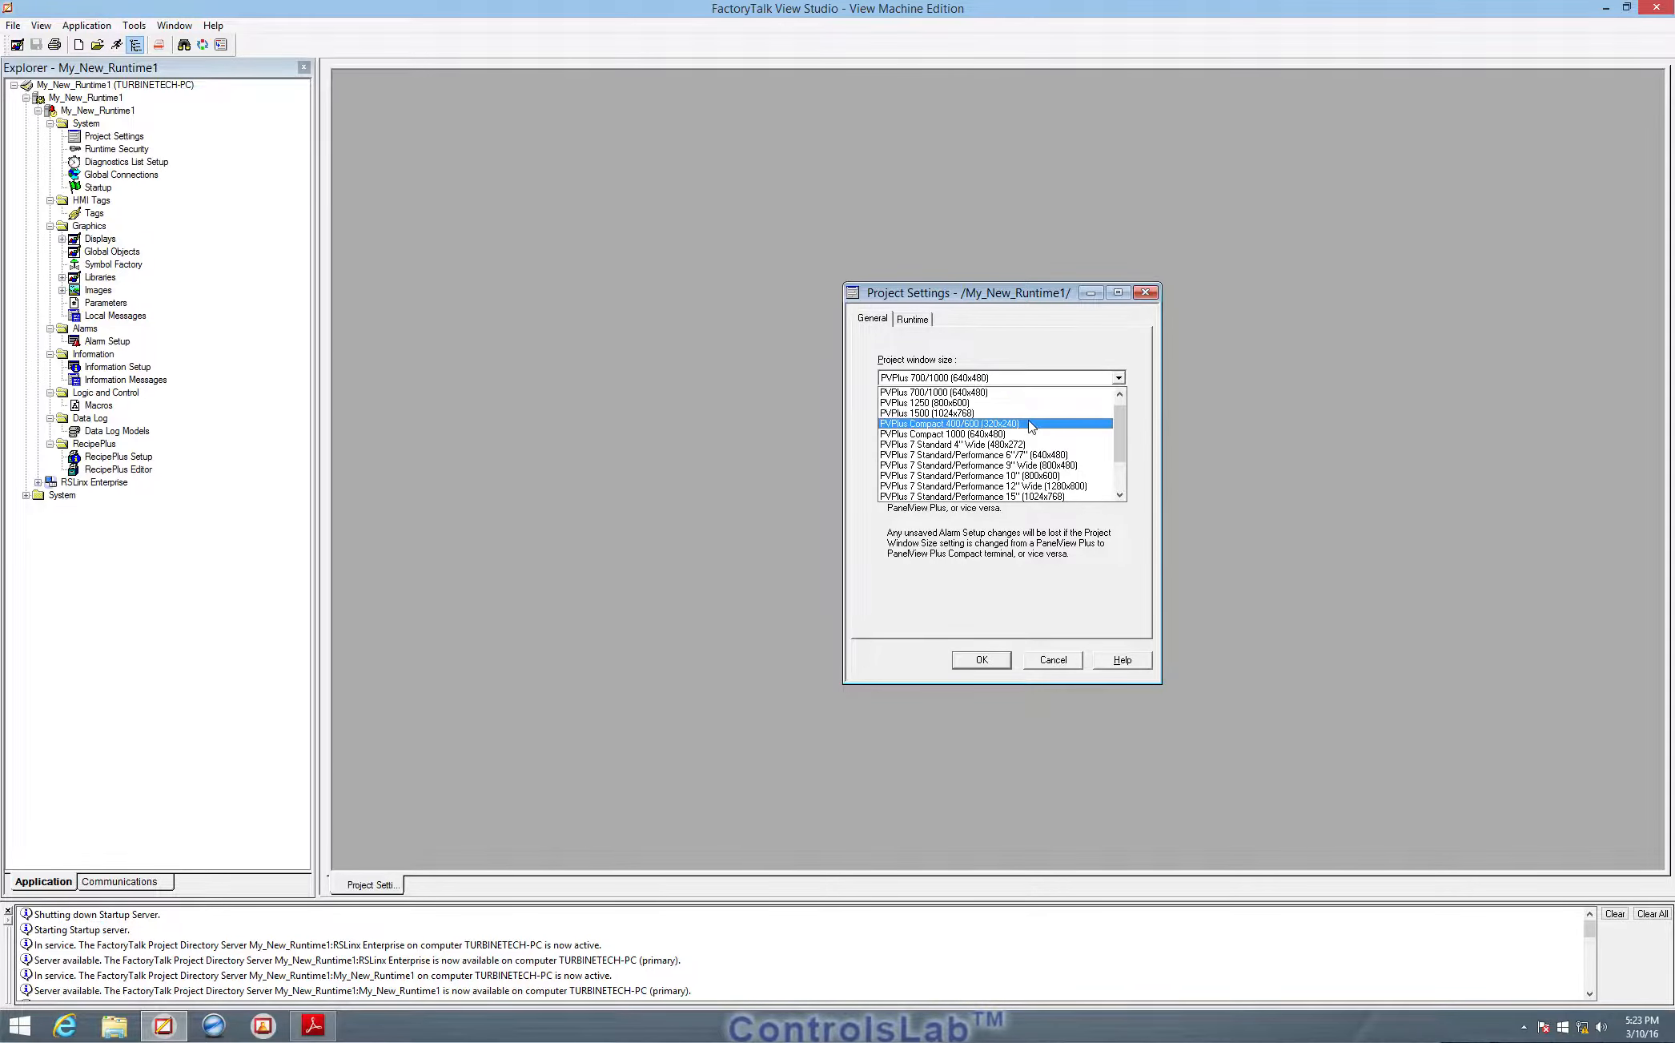
pyautogui.moveTo(1125, 432); pyautogui.dragTo(1129, 495)
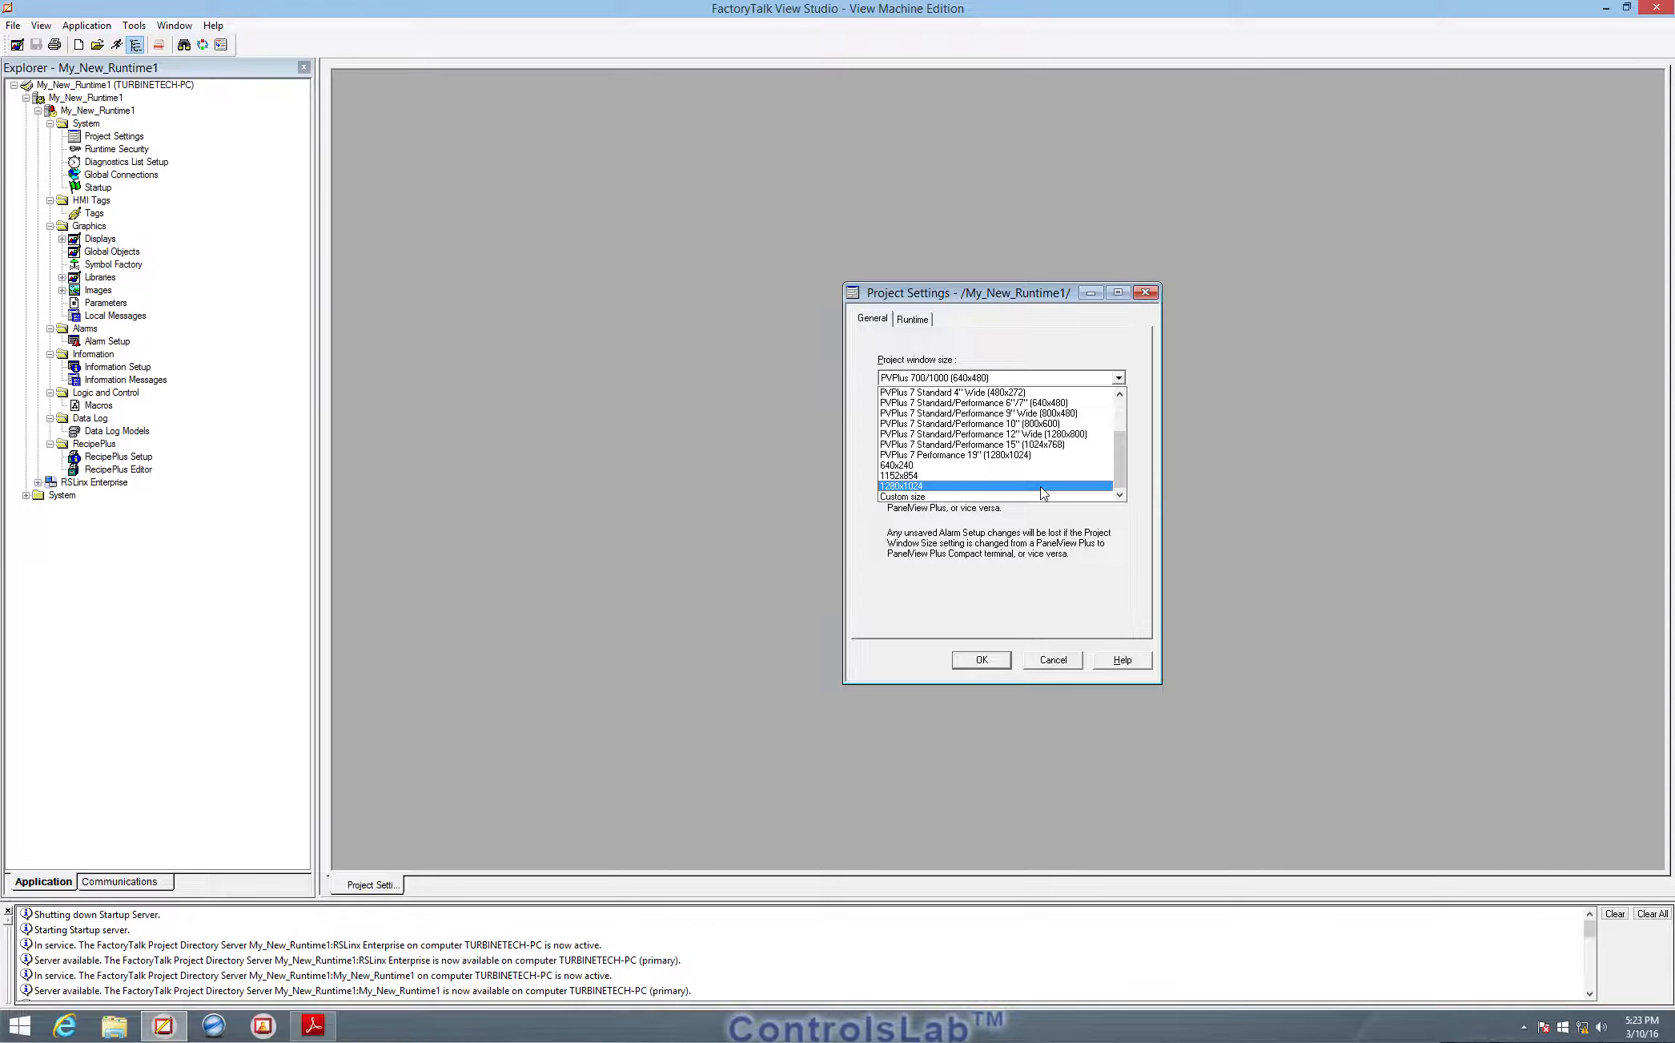
pyautogui.click(991, 498)
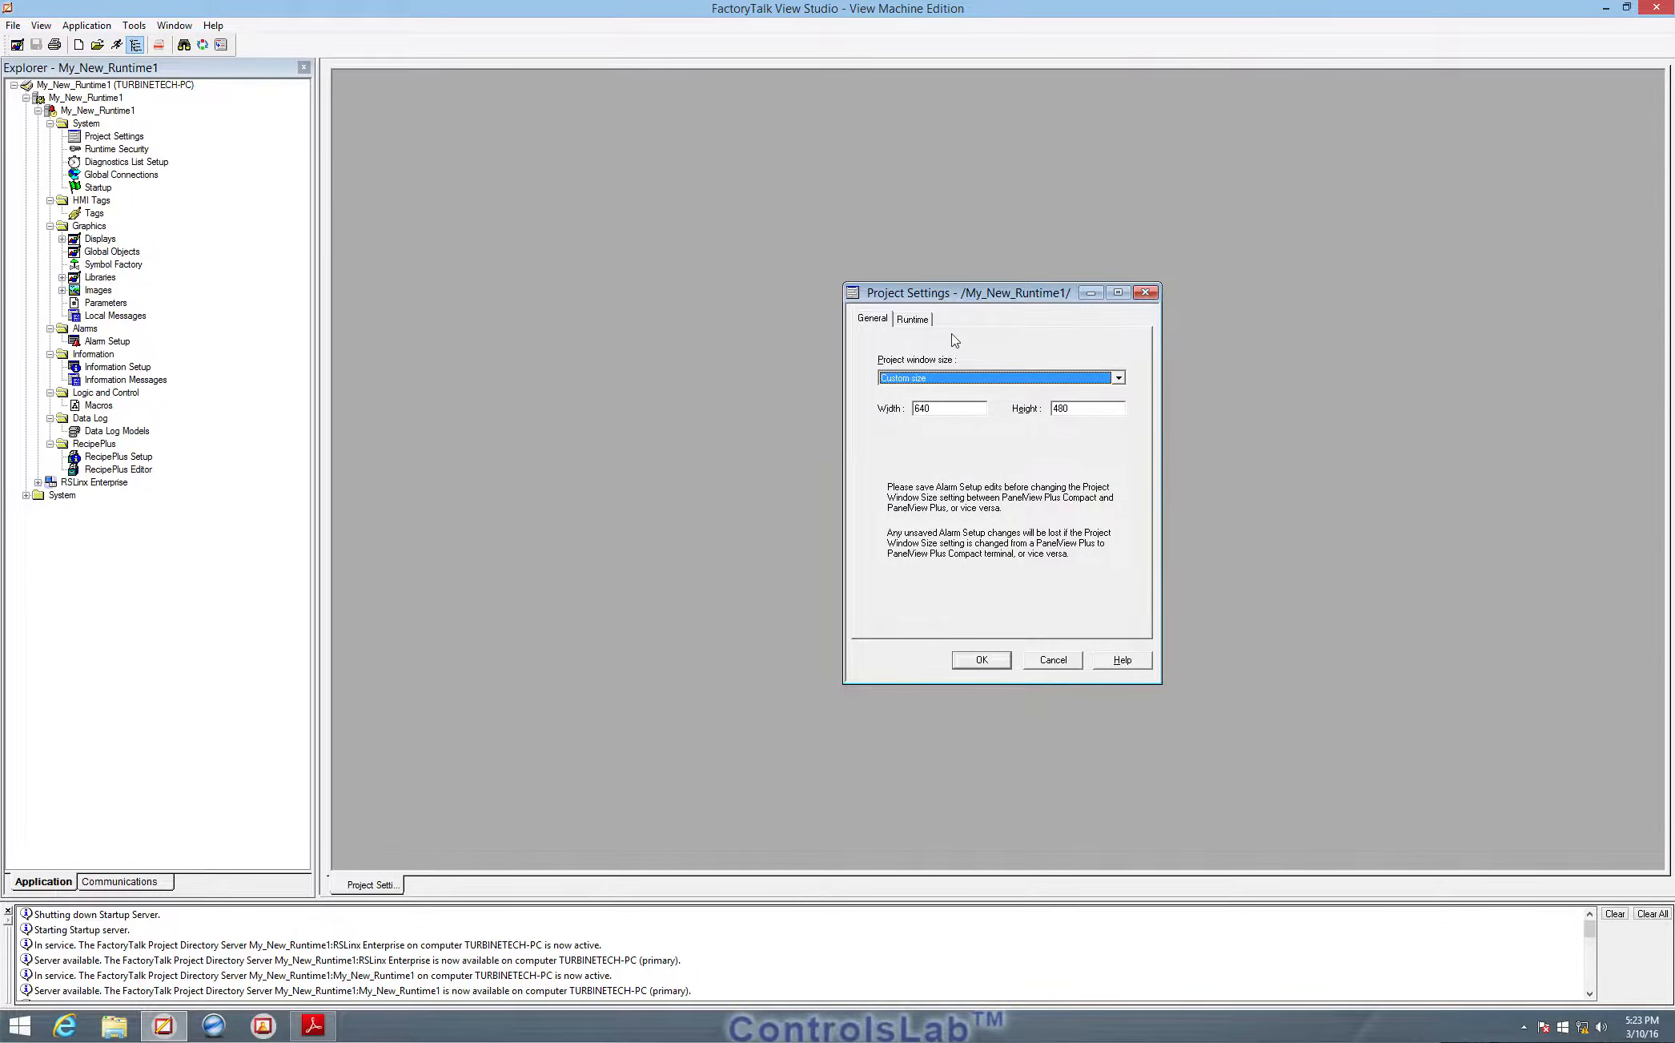
# - Dock the studio window beside the HMI Software.pdf manual with the Project Settings dialog fully visible, and advance the manual to page 259
pyautogui.moveTo(946, 296); pyautogui.dragTo(672, 322)
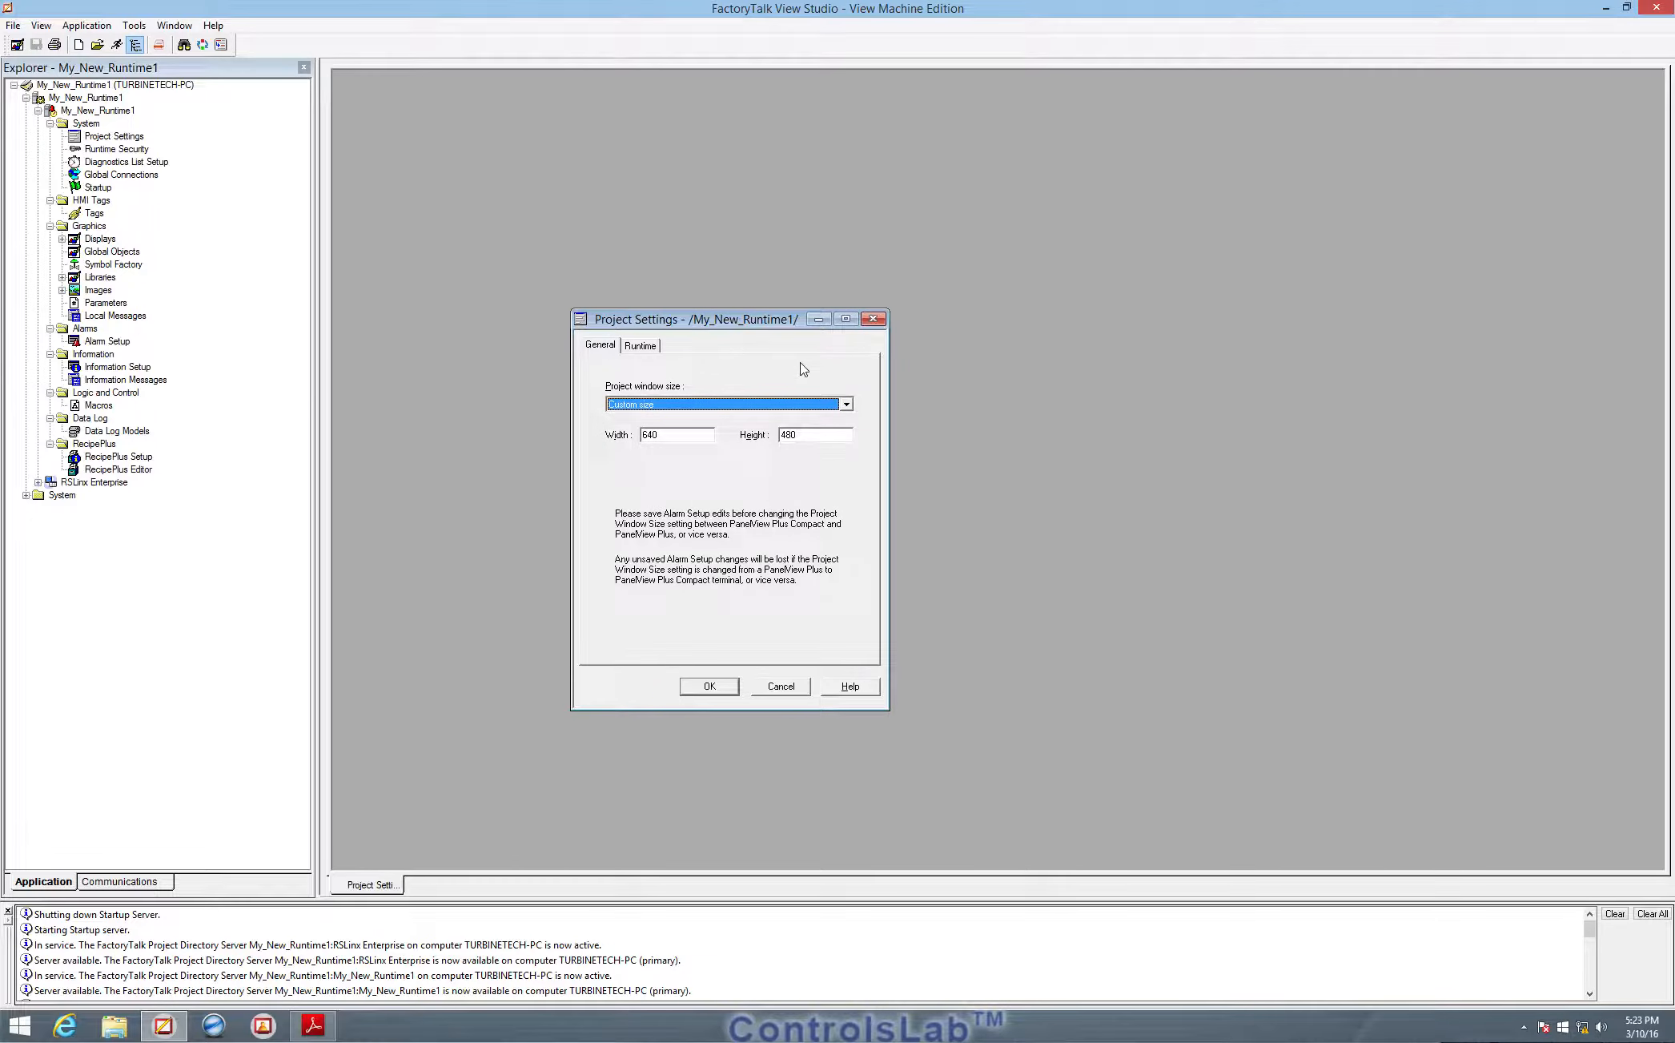
pyautogui.click(1626, 7)
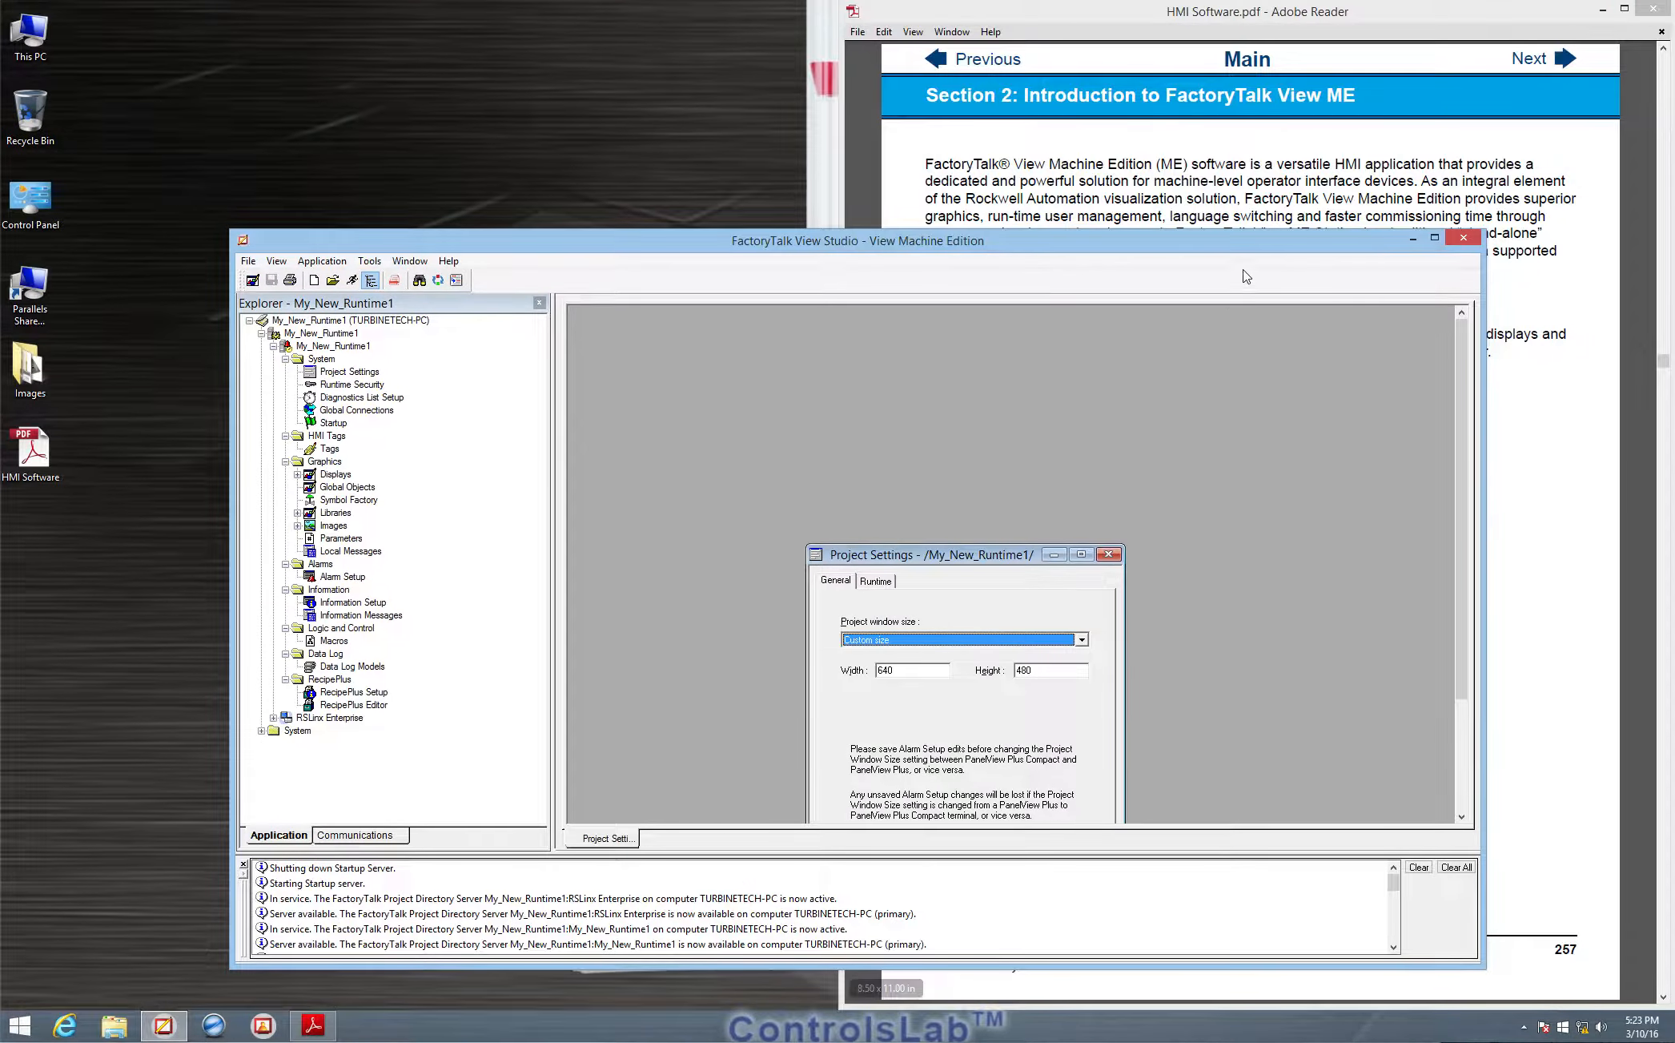
pyautogui.moveTo(1240, 270); pyautogui.dragTo(2, 262)
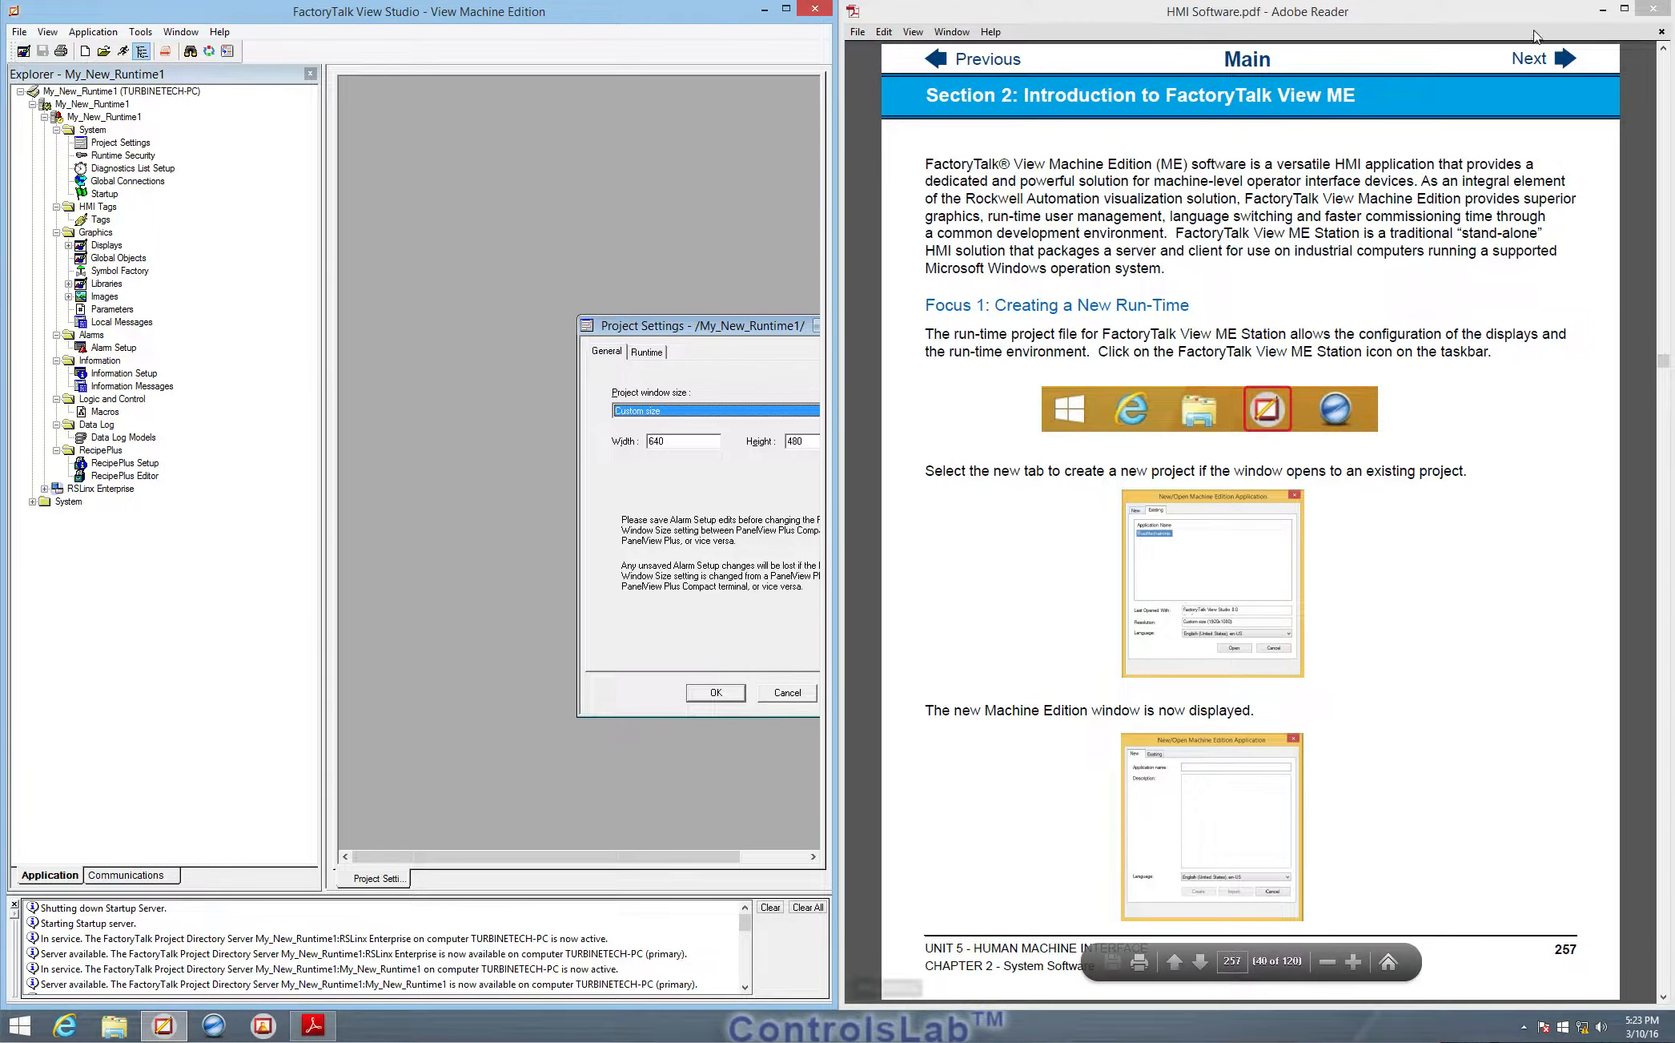
pyautogui.click(1564, 58)
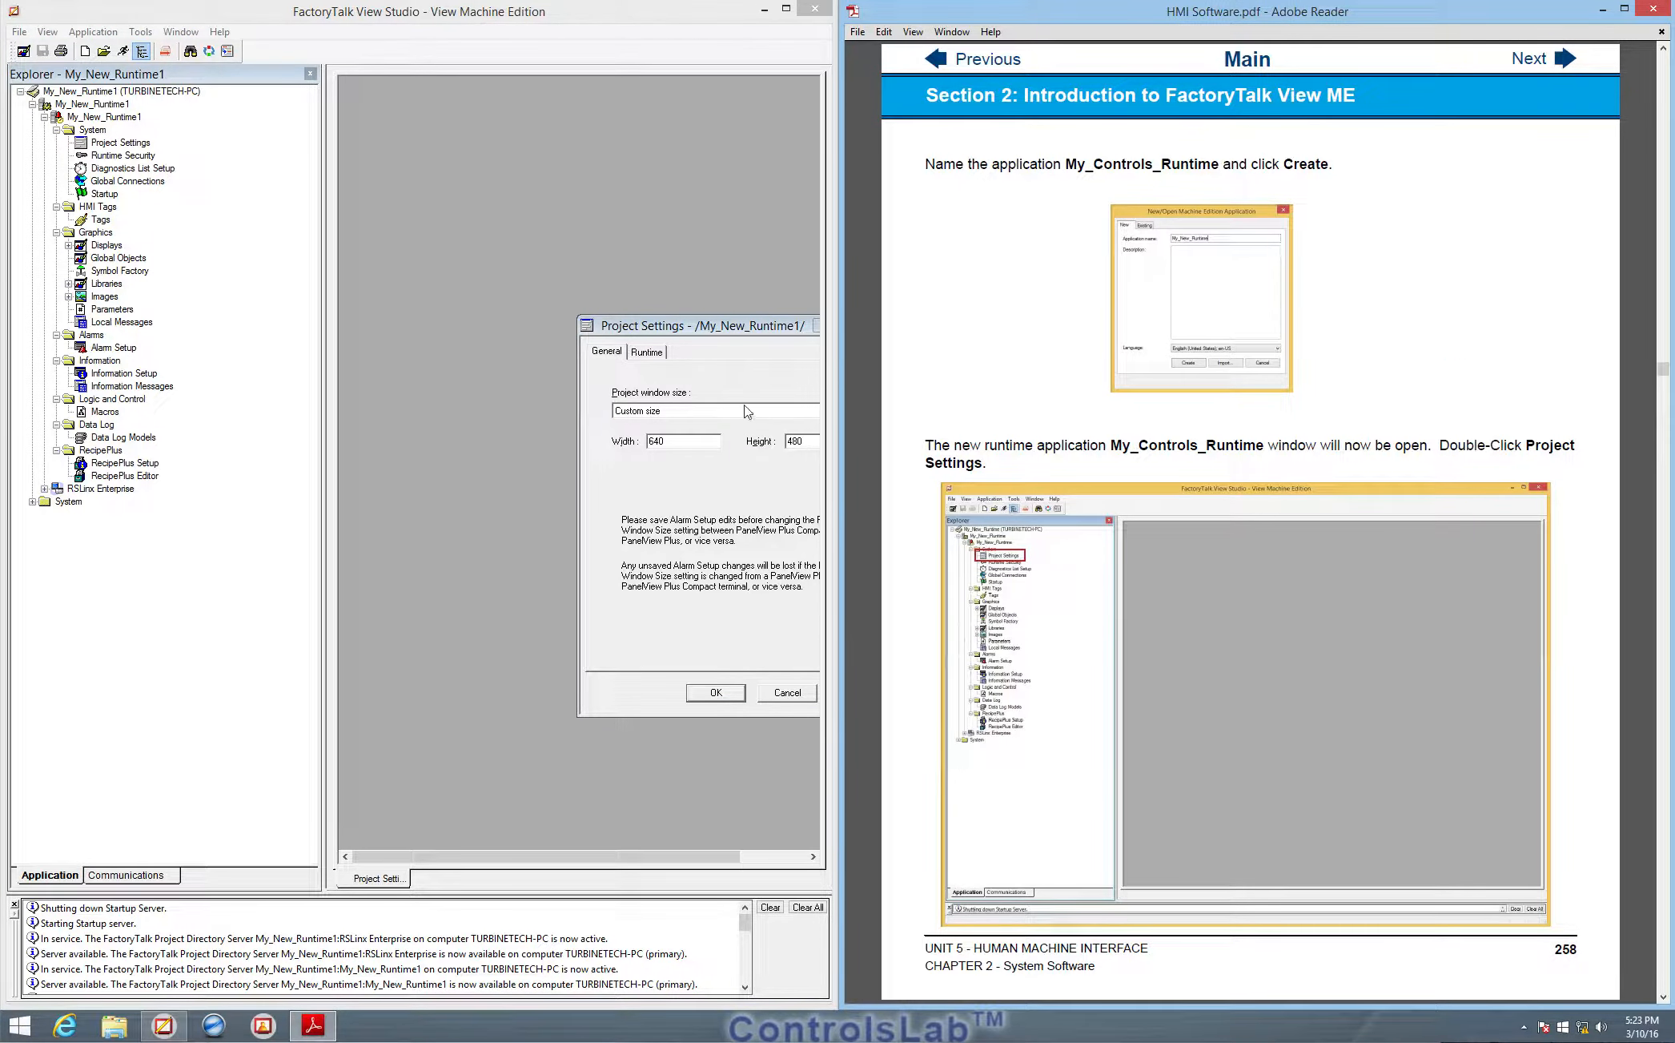
pyautogui.click(682, 333)
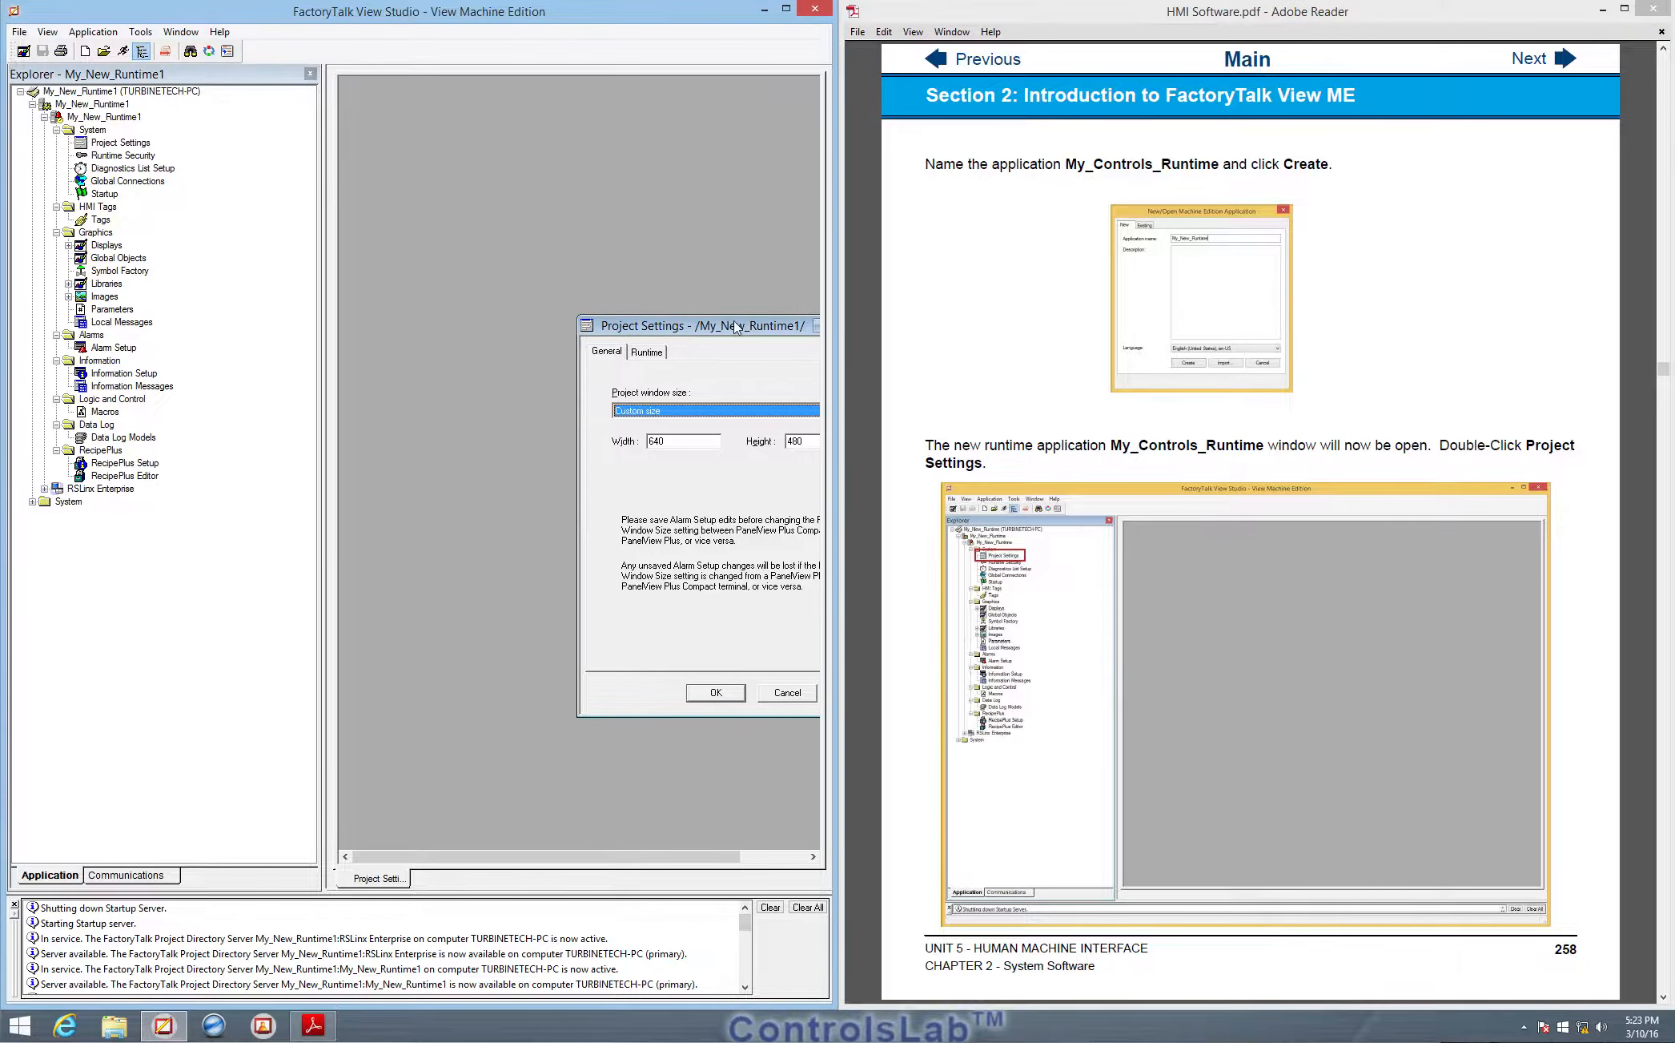
pyautogui.moveTo(681, 332); pyautogui.dragTo(513, 315)
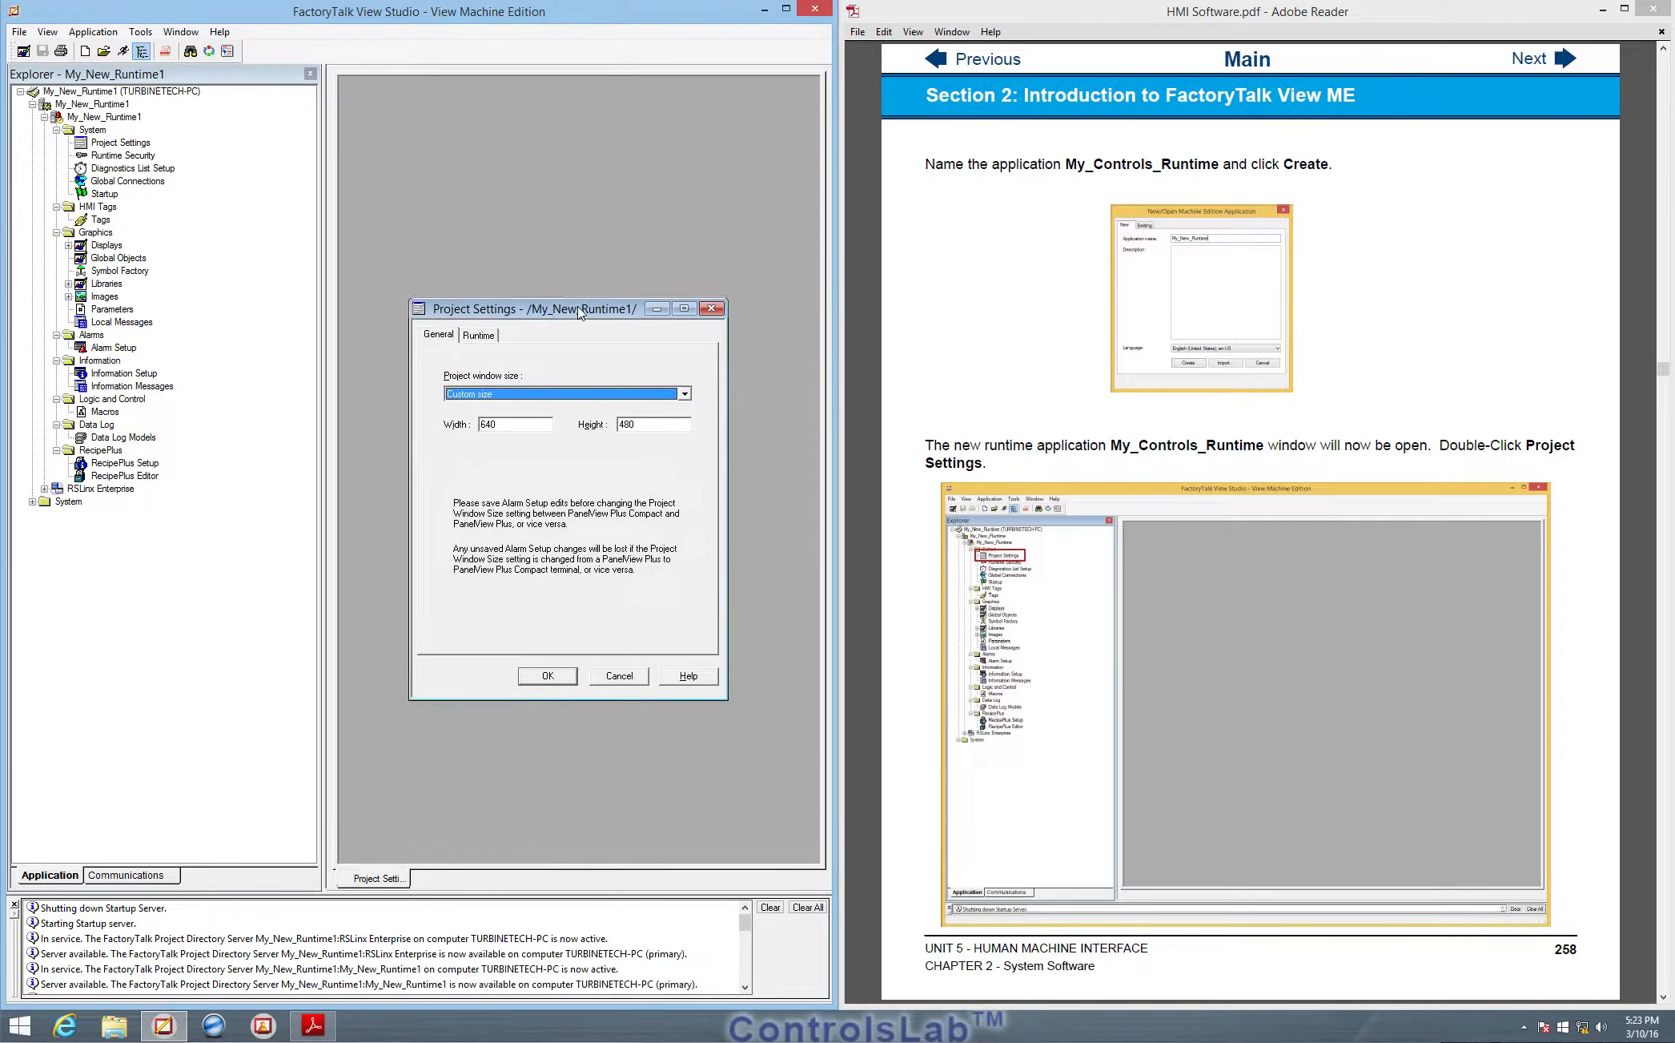
pyautogui.click(1564, 60)
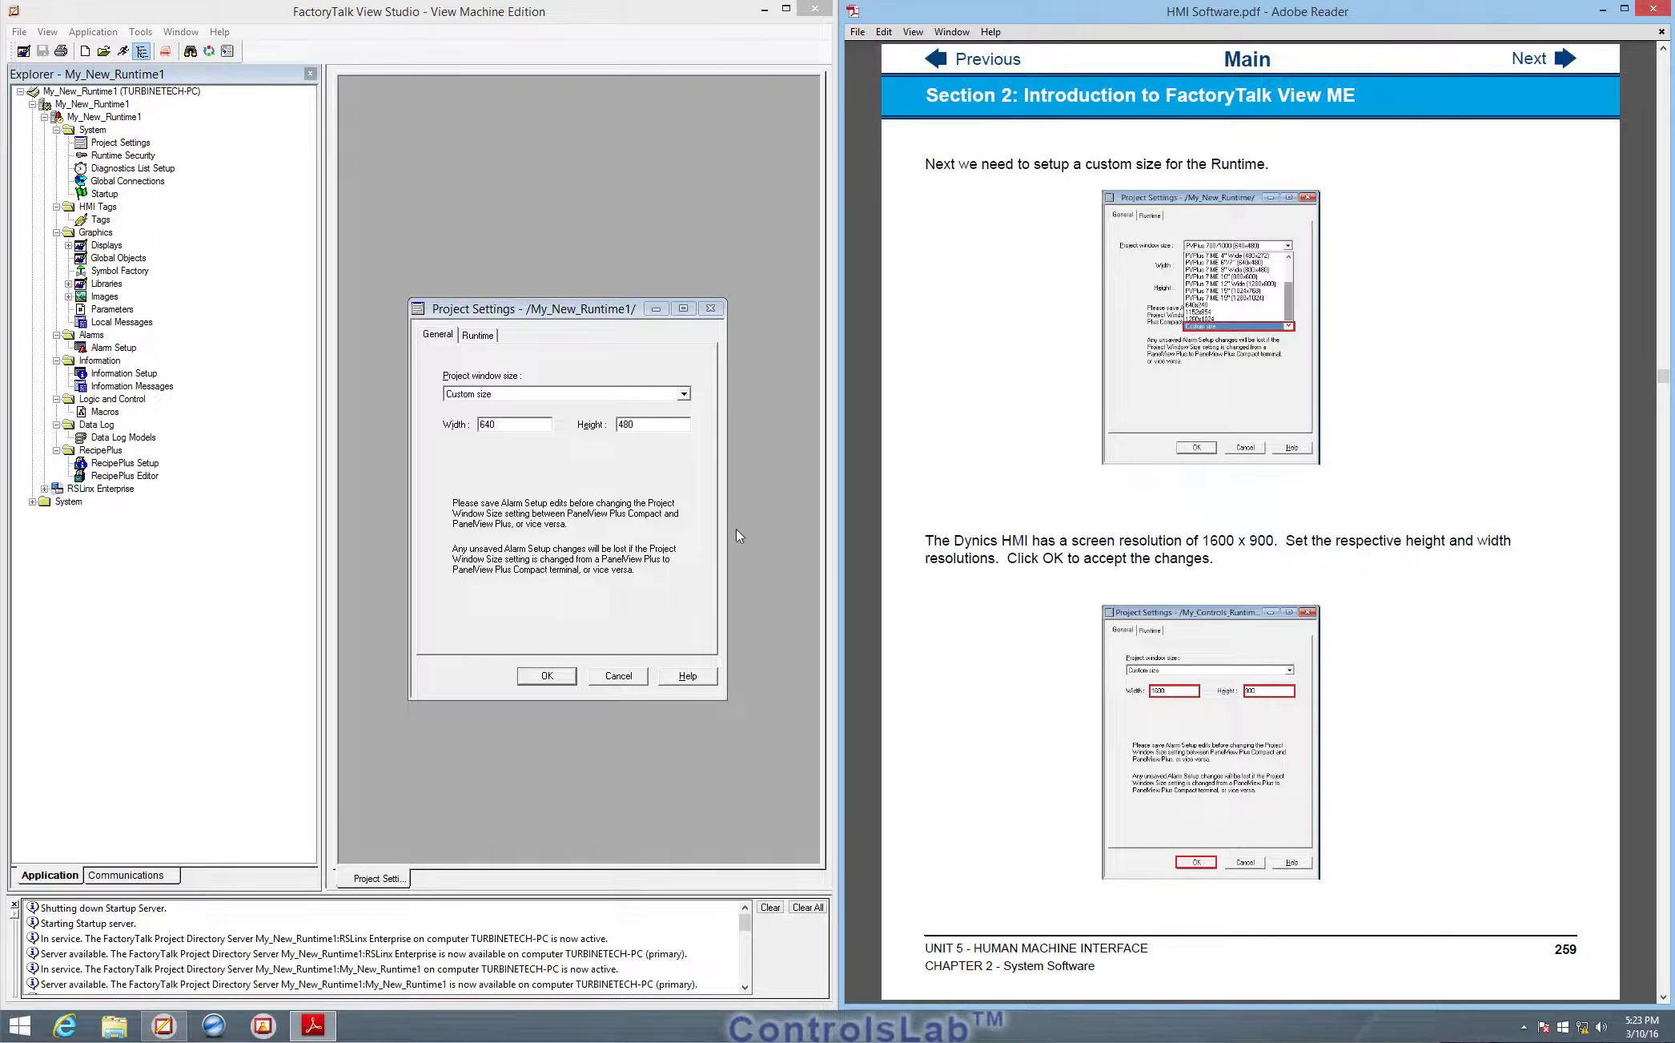
# - Set the custom project window to a width of 1600 and a height of 900, and apply the settings
pyautogui.moveTo(498, 426); pyautogui.dragTo(450, 417)
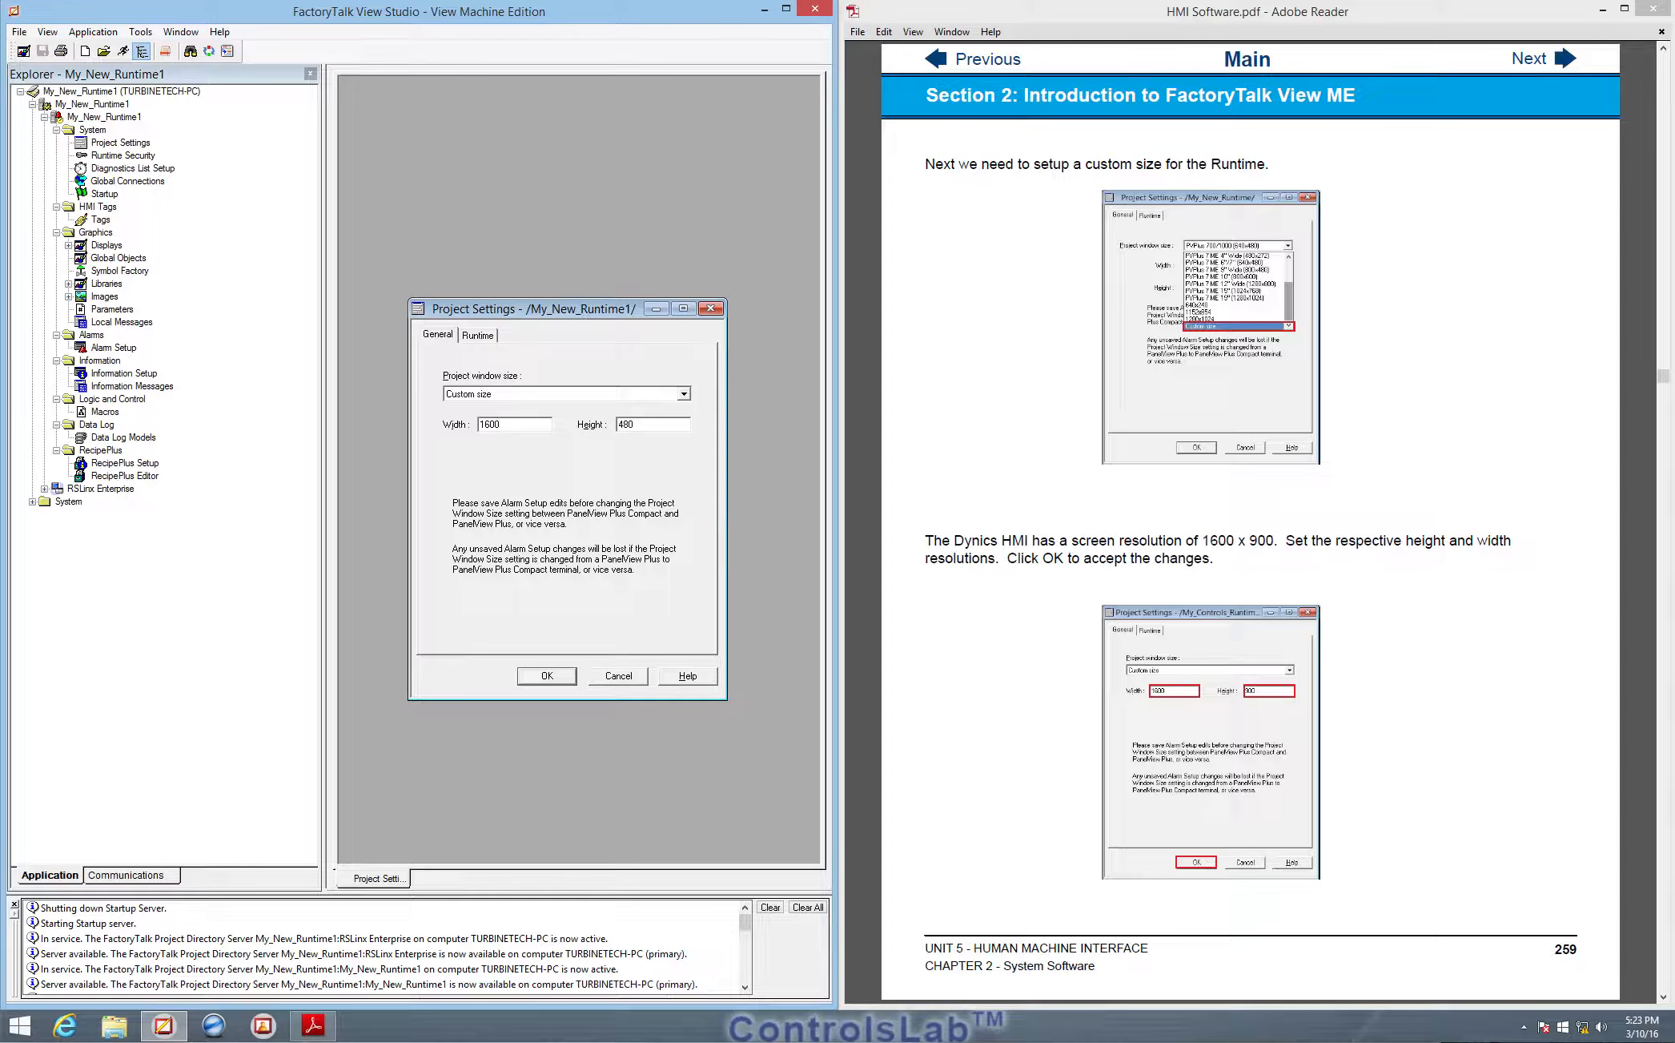
pyautogui.moveTo(643, 428); pyautogui.dragTo(597, 422)
pyautogui.write('900')
pyautogui.click(547, 678)
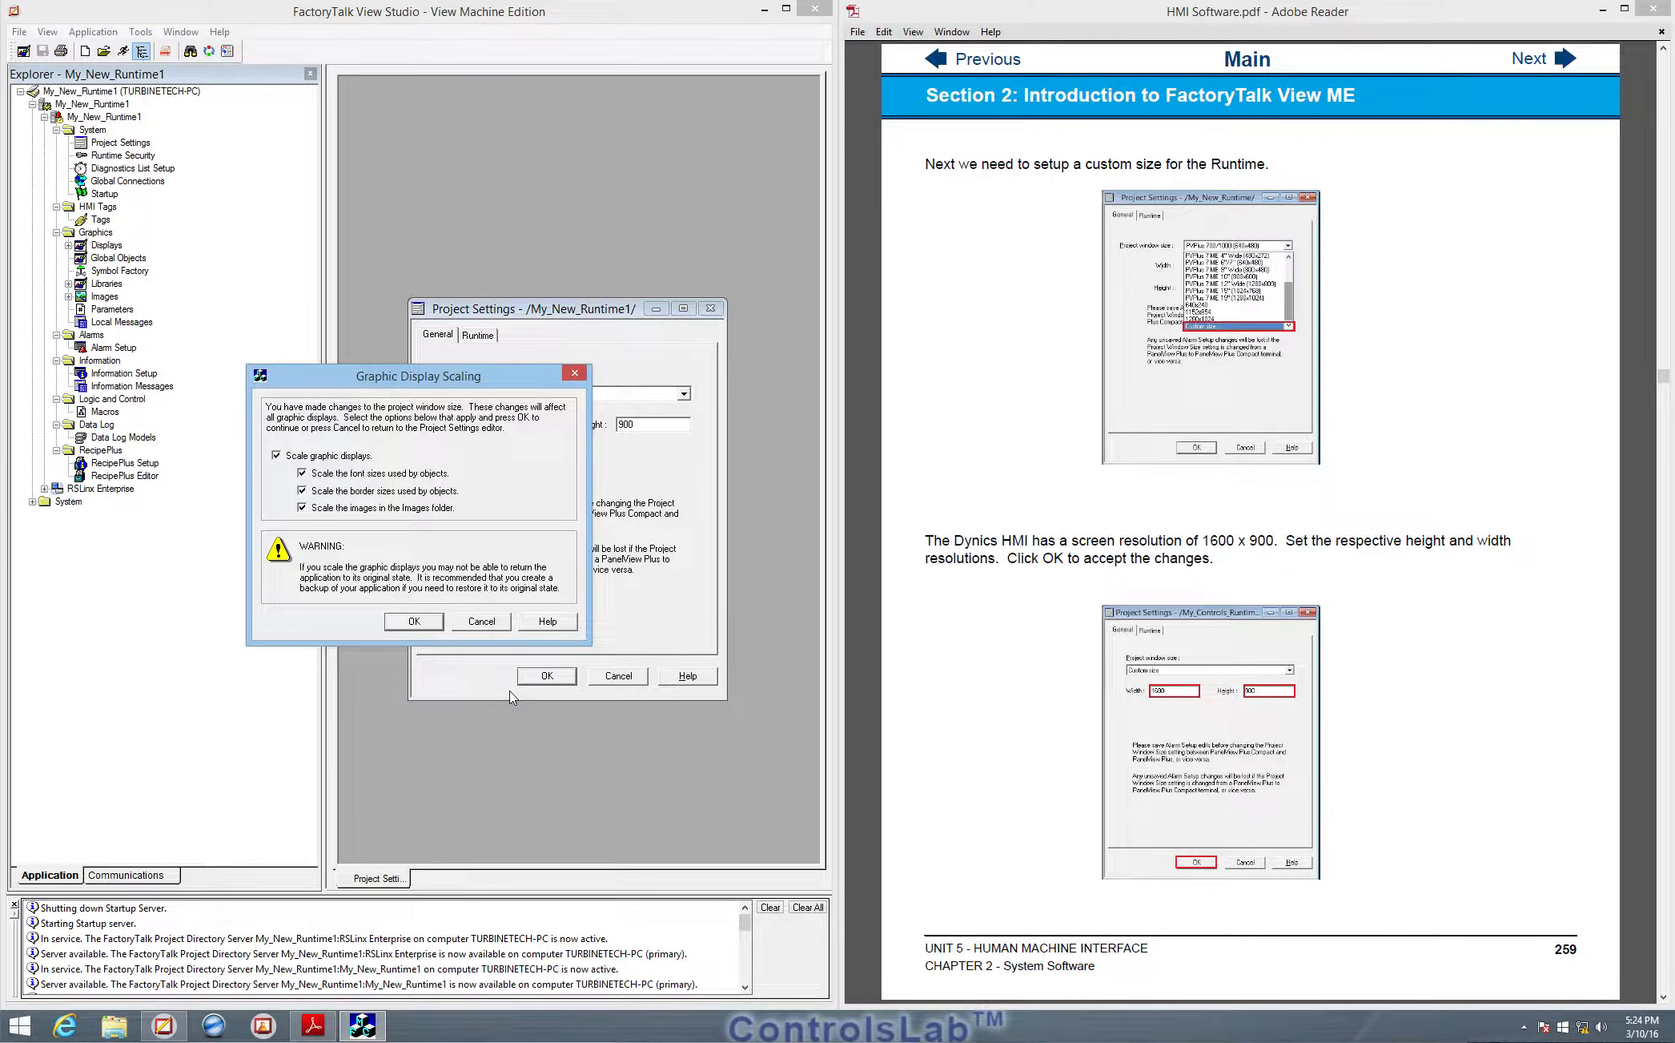
# - Advance the manual to page 260, then accept the graphic display scaling with all options enabled and the aspect ratio change
pyautogui.click(1545, 59)
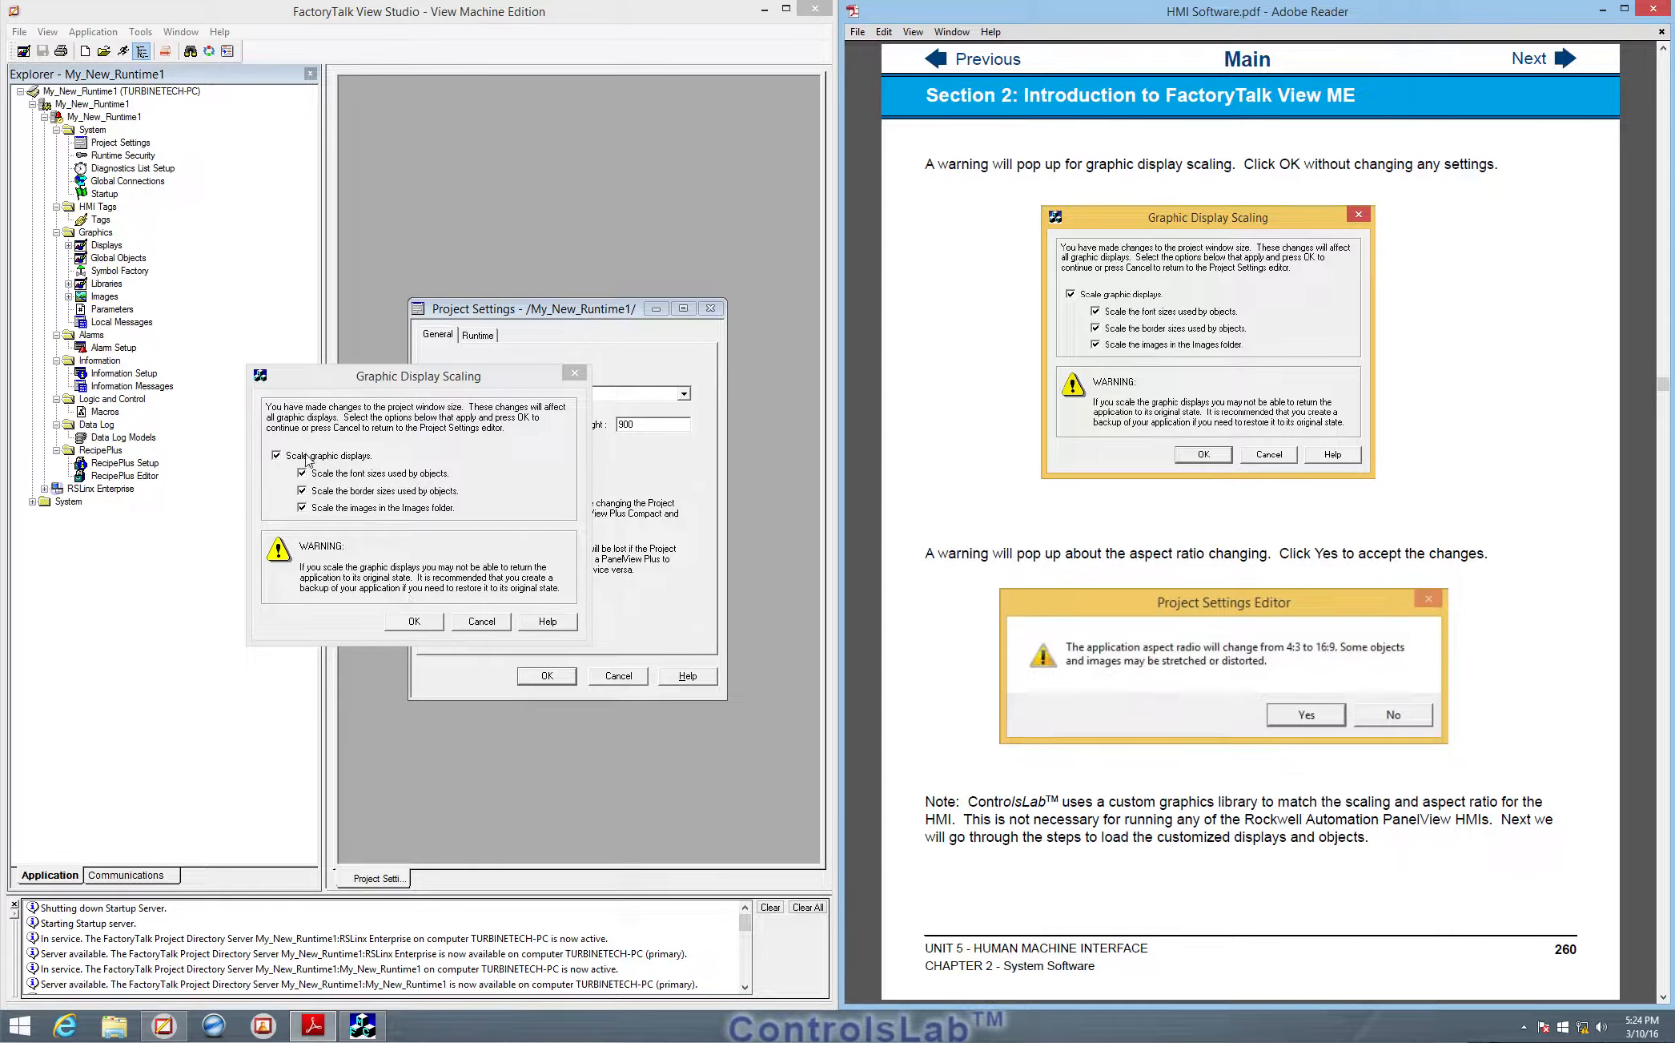
pyautogui.click(422, 621)
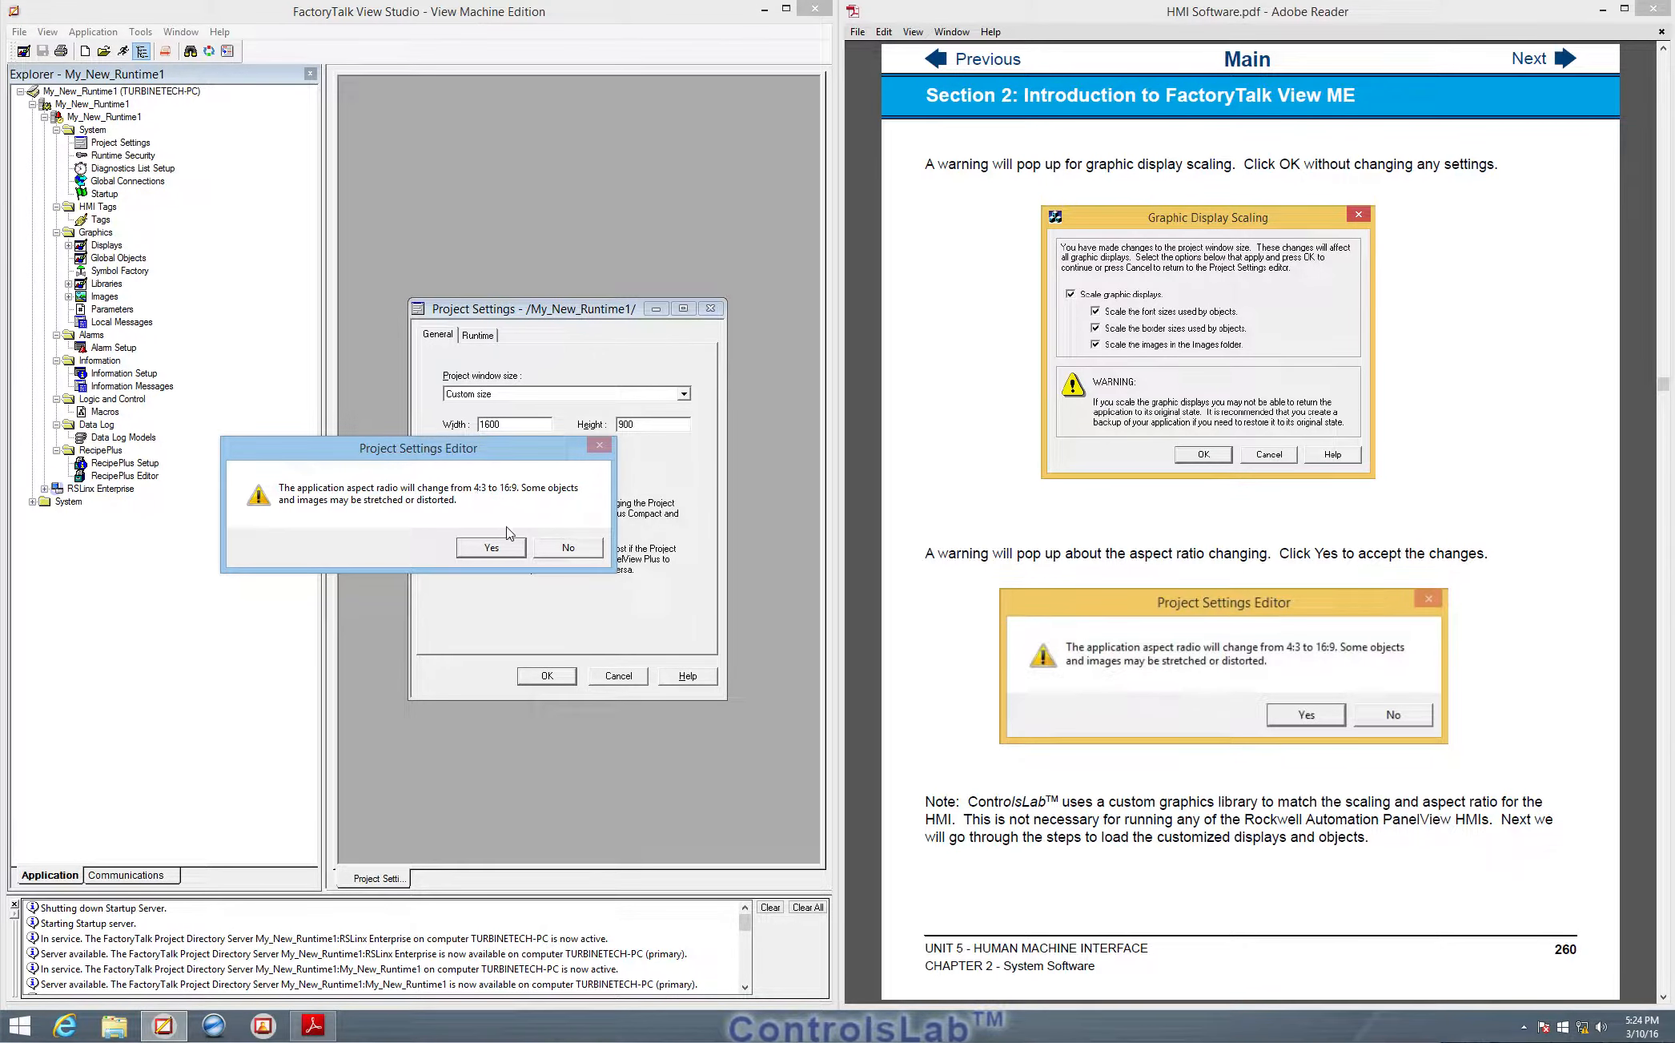
pyautogui.click(491, 548)
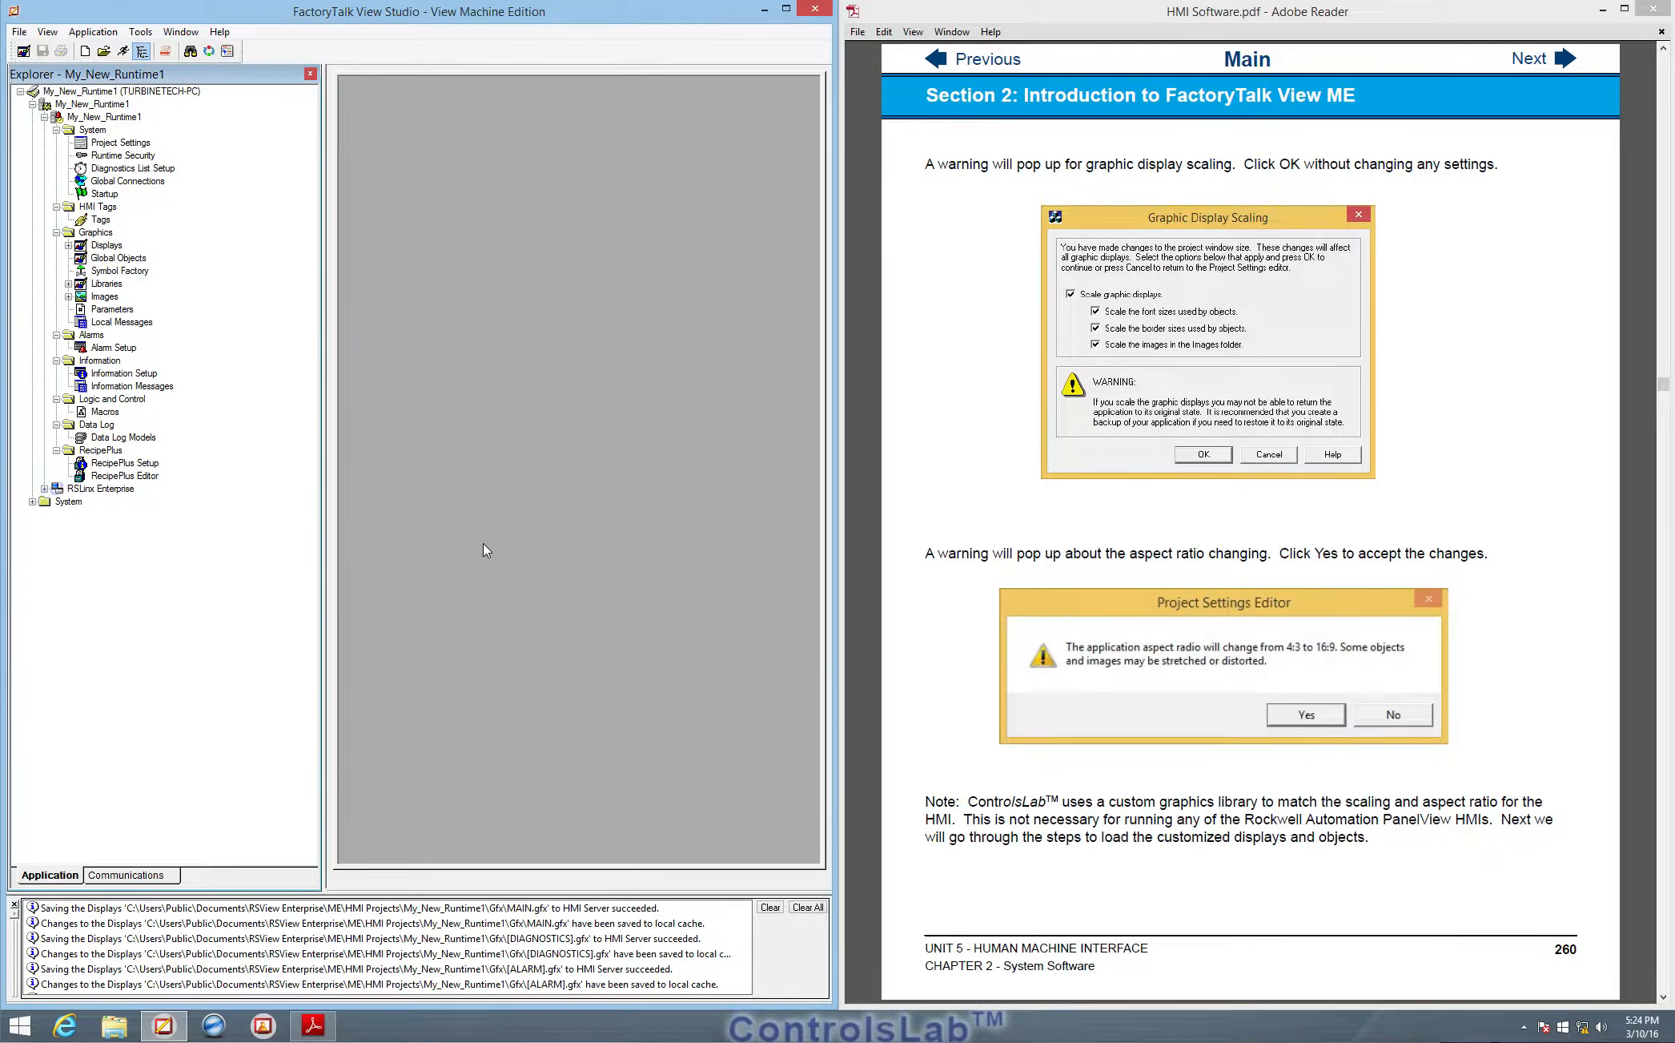
# - Check the window size in the Project Settings and inspect the MAIN display in the maximized studio window
pyautogui.doubleClick(120, 141)
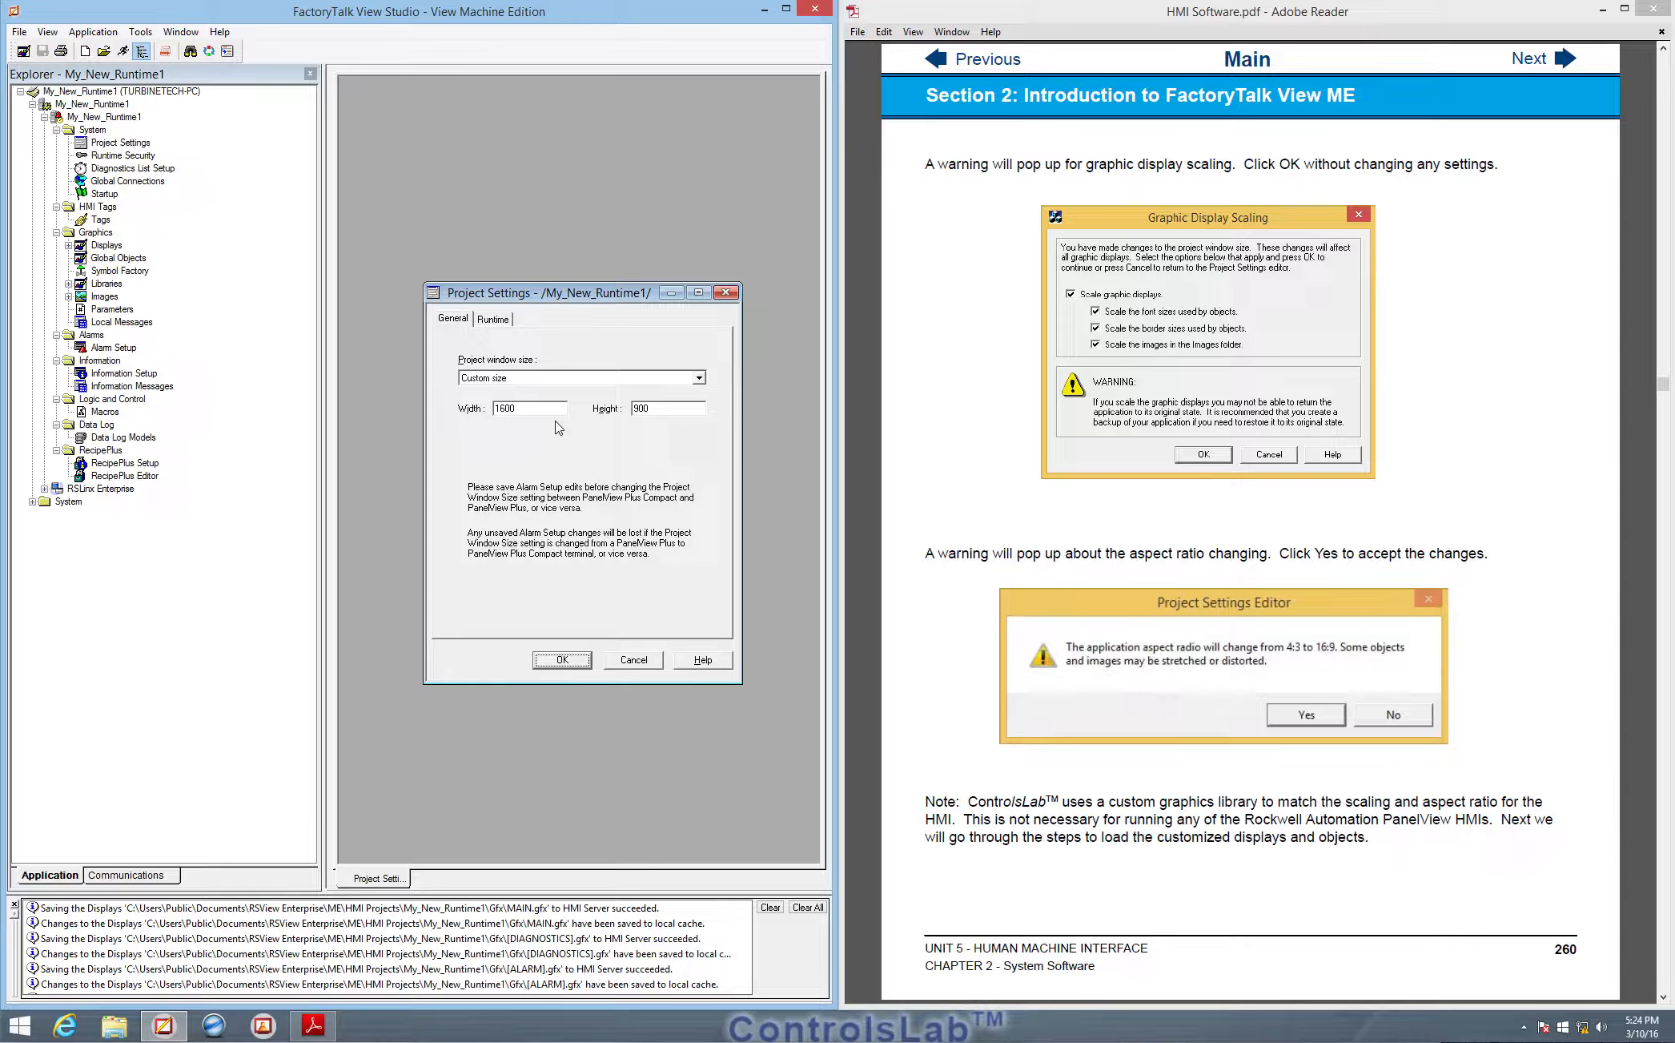
pyautogui.click(574, 663)
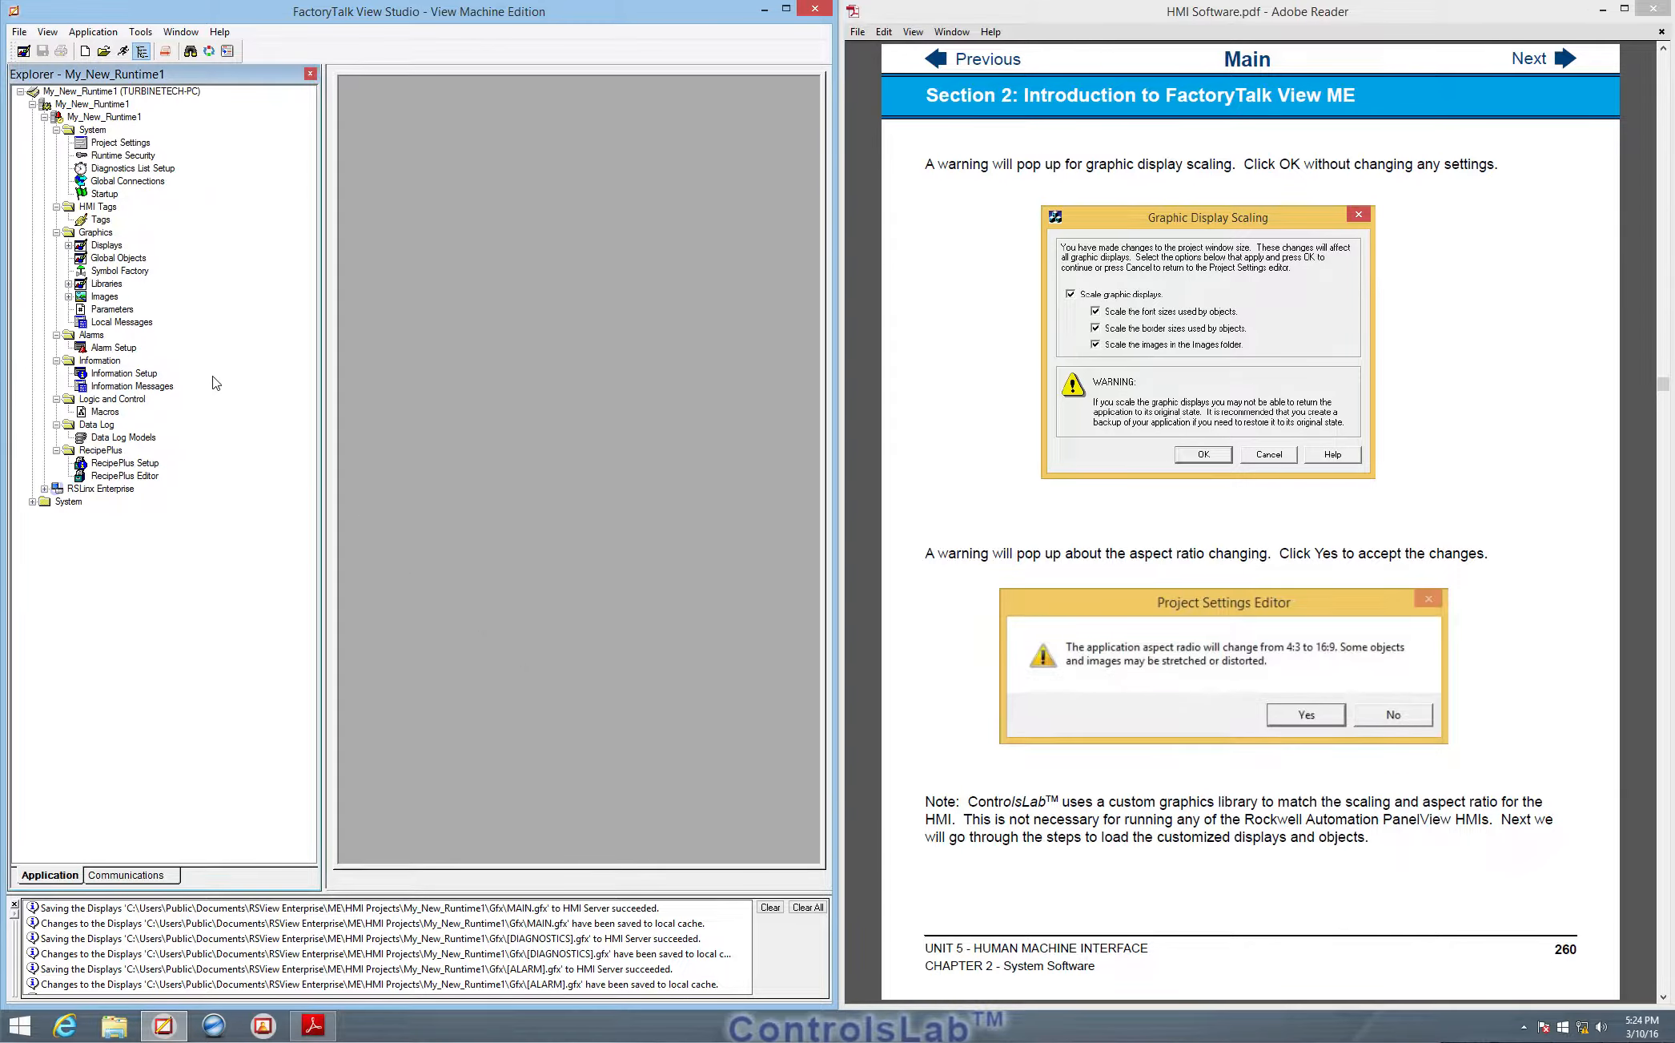
pyautogui.click(68, 245)
pyautogui.click(106, 297)
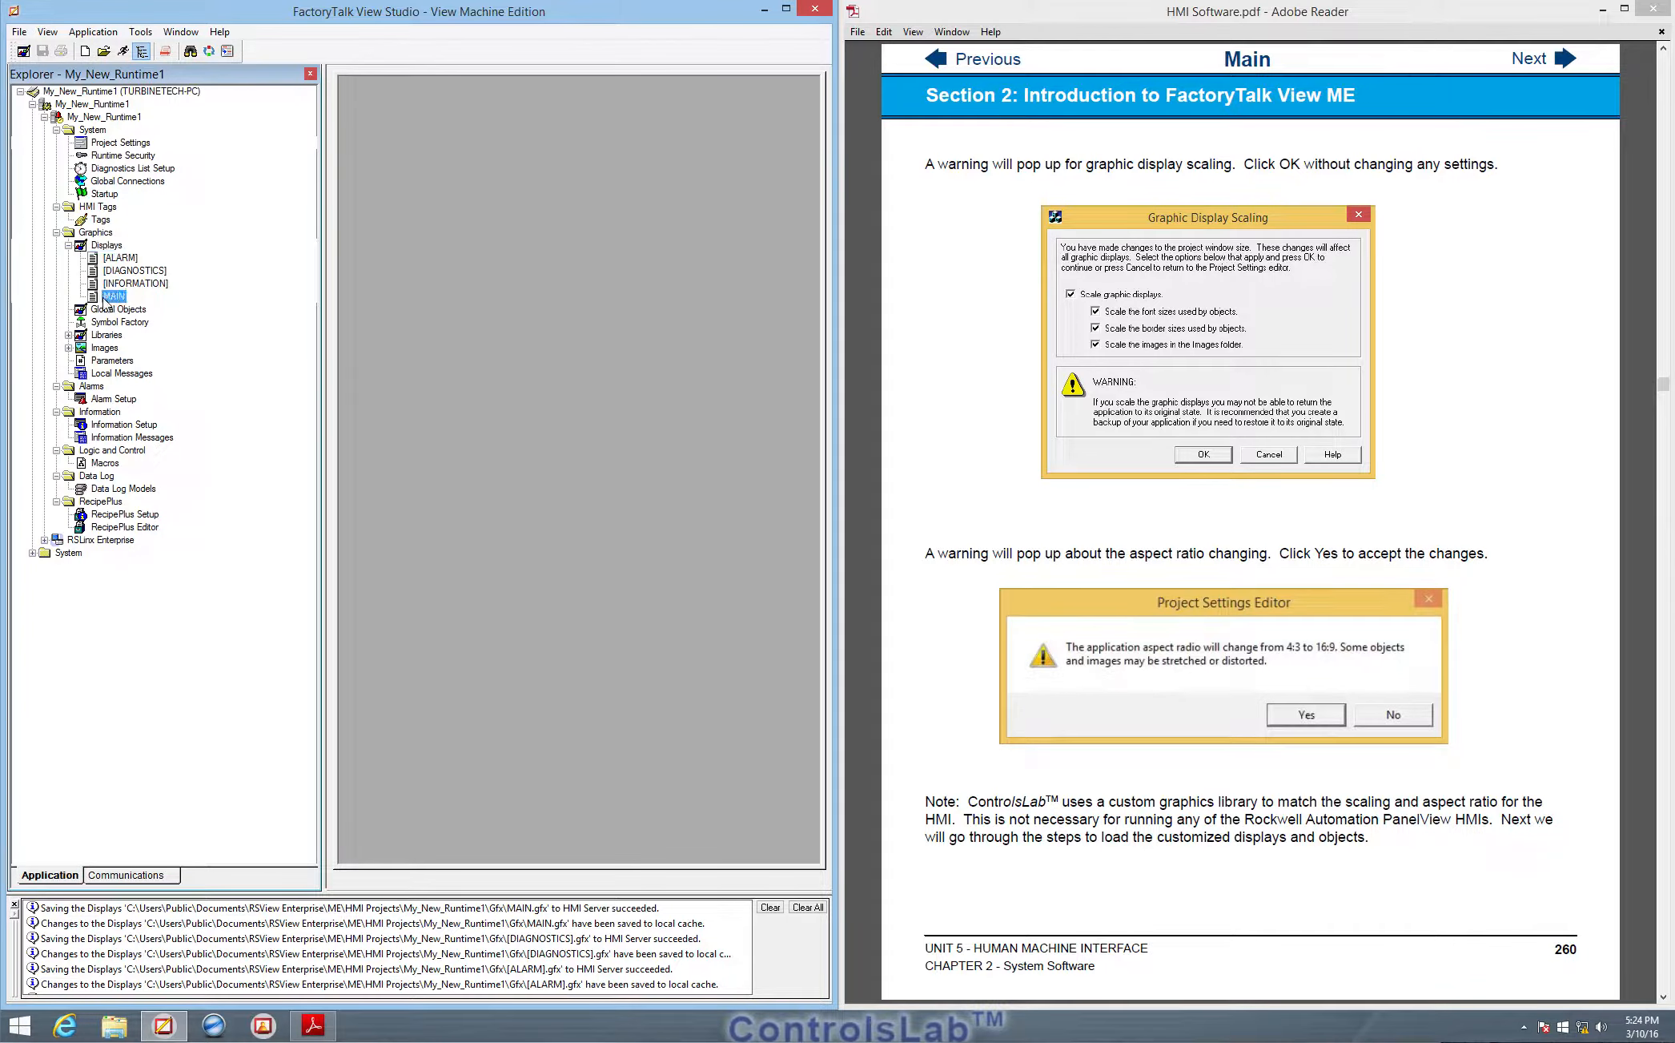
pyautogui.doubleClick(115, 296)
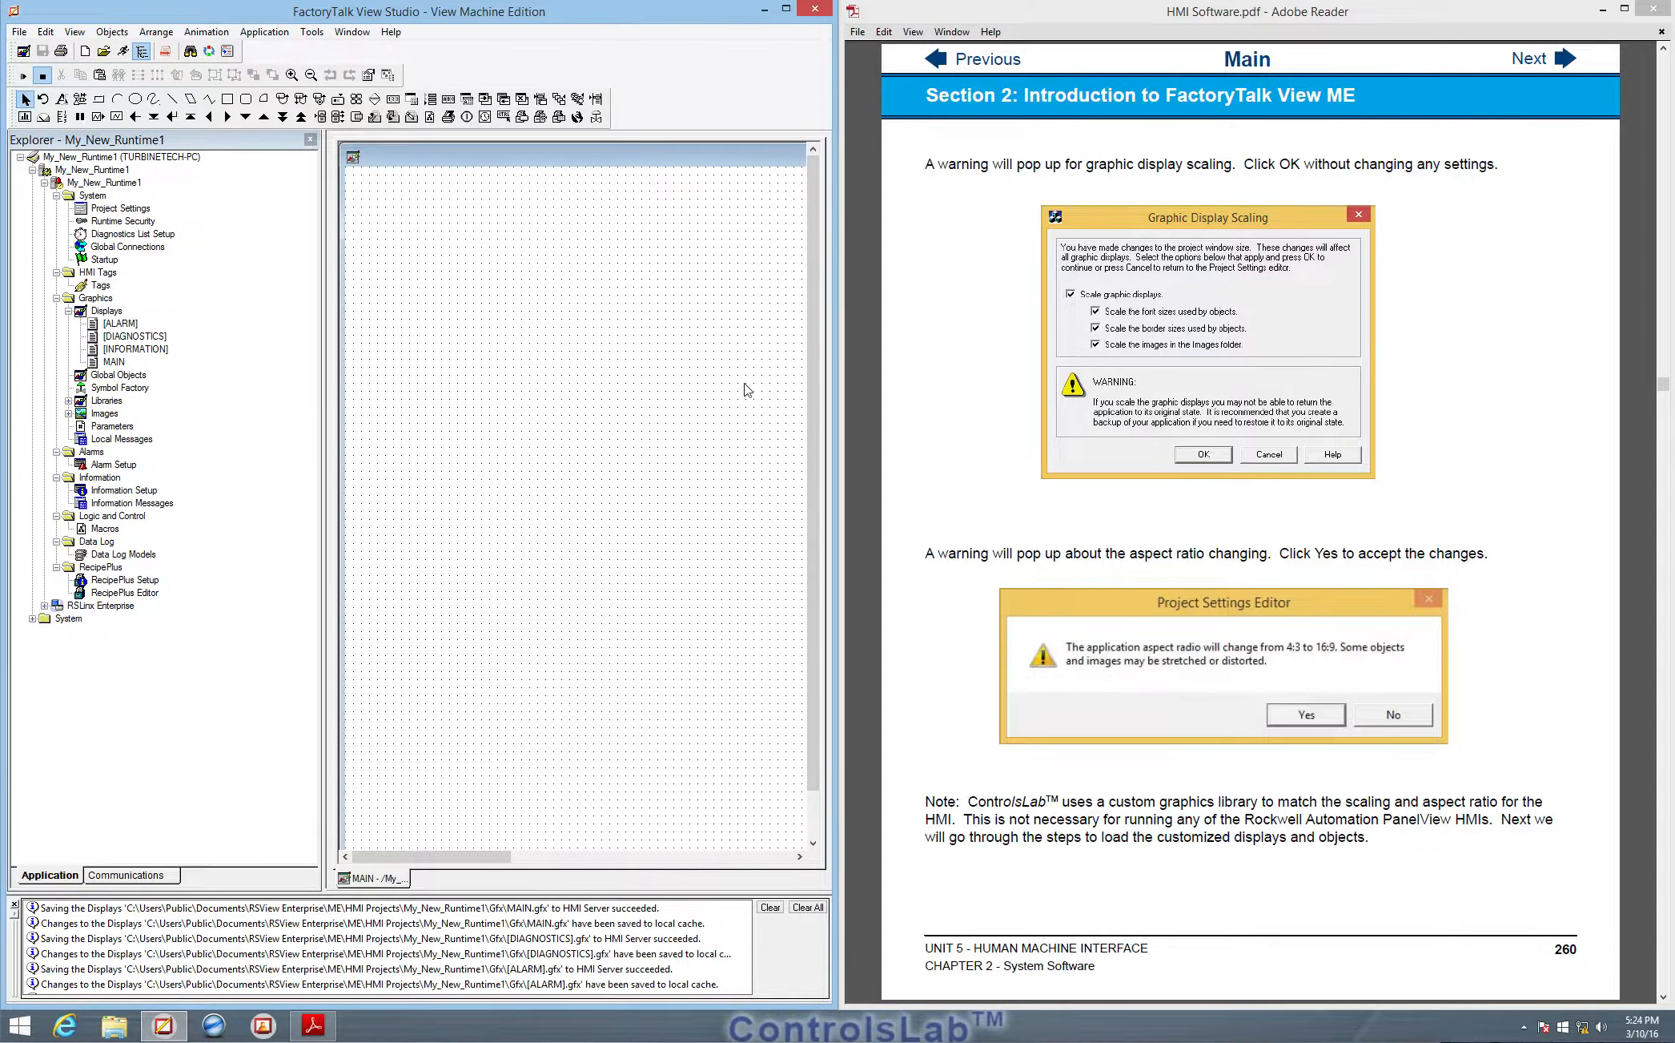
pyautogui.click(785, 8)
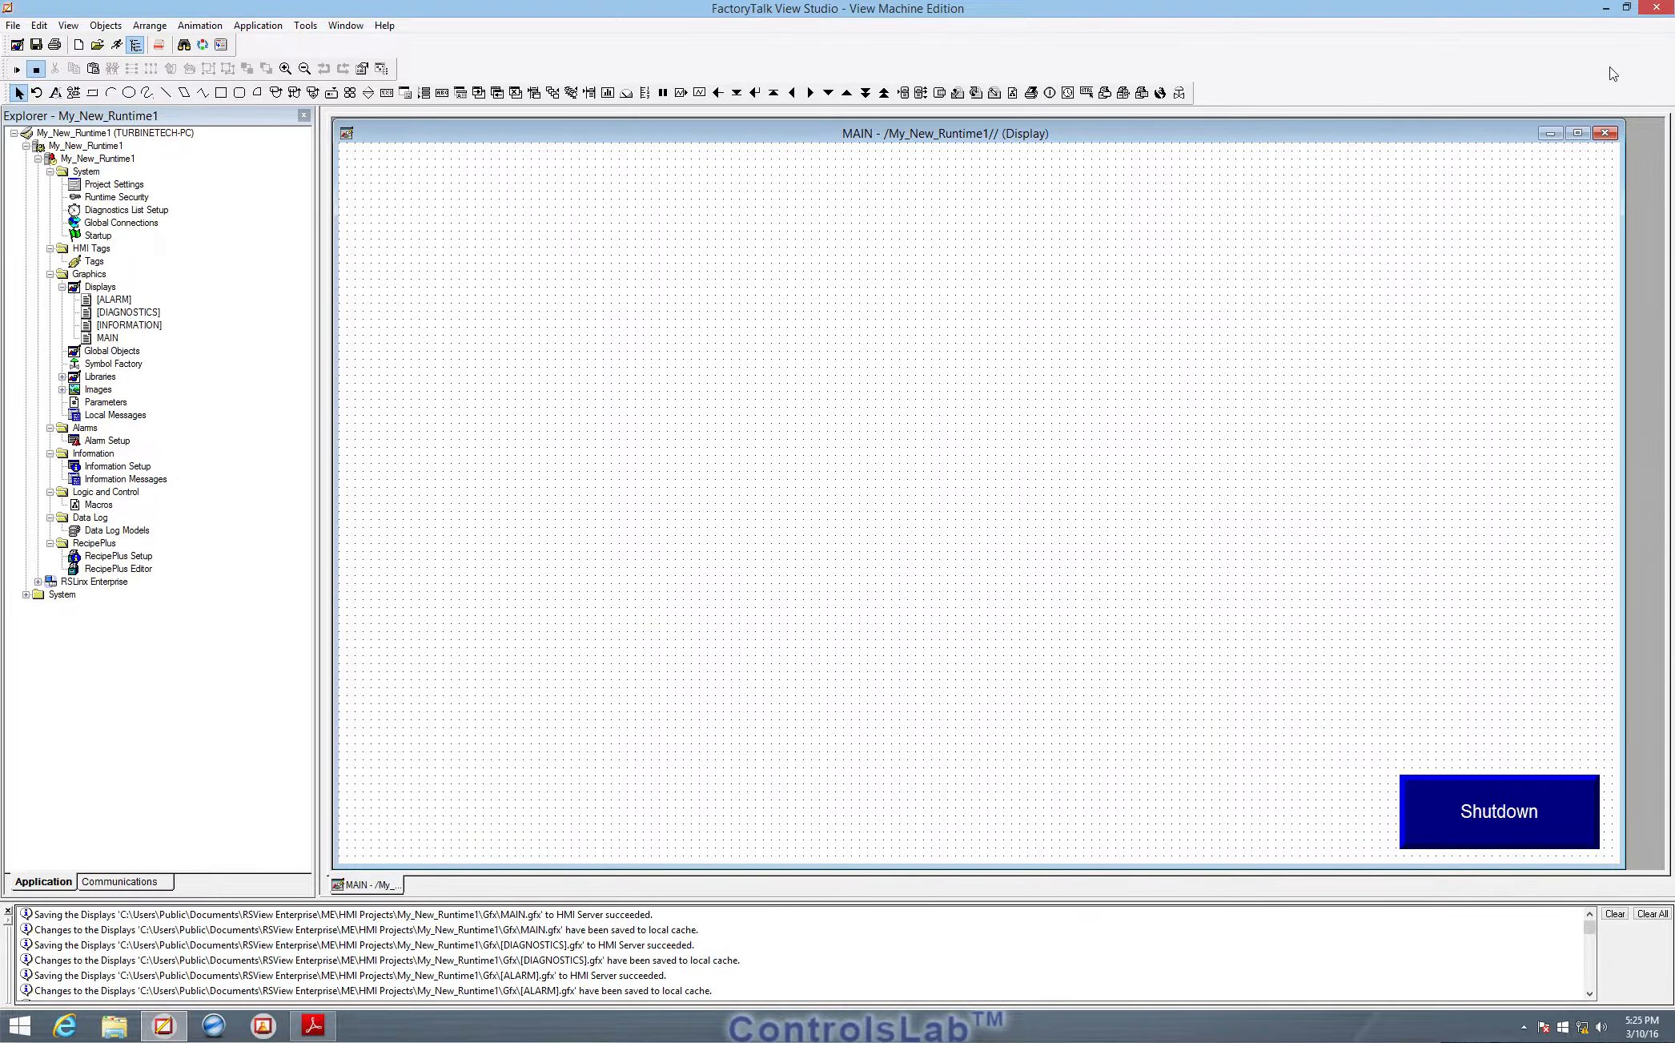
# - Dock the studio window beside the manual again and close the MAIN display without saving changes
pyautogui.click(1626, 8)
pyautogui.moveTo(1015, 244); pyautogui.dragTo(1, 117)
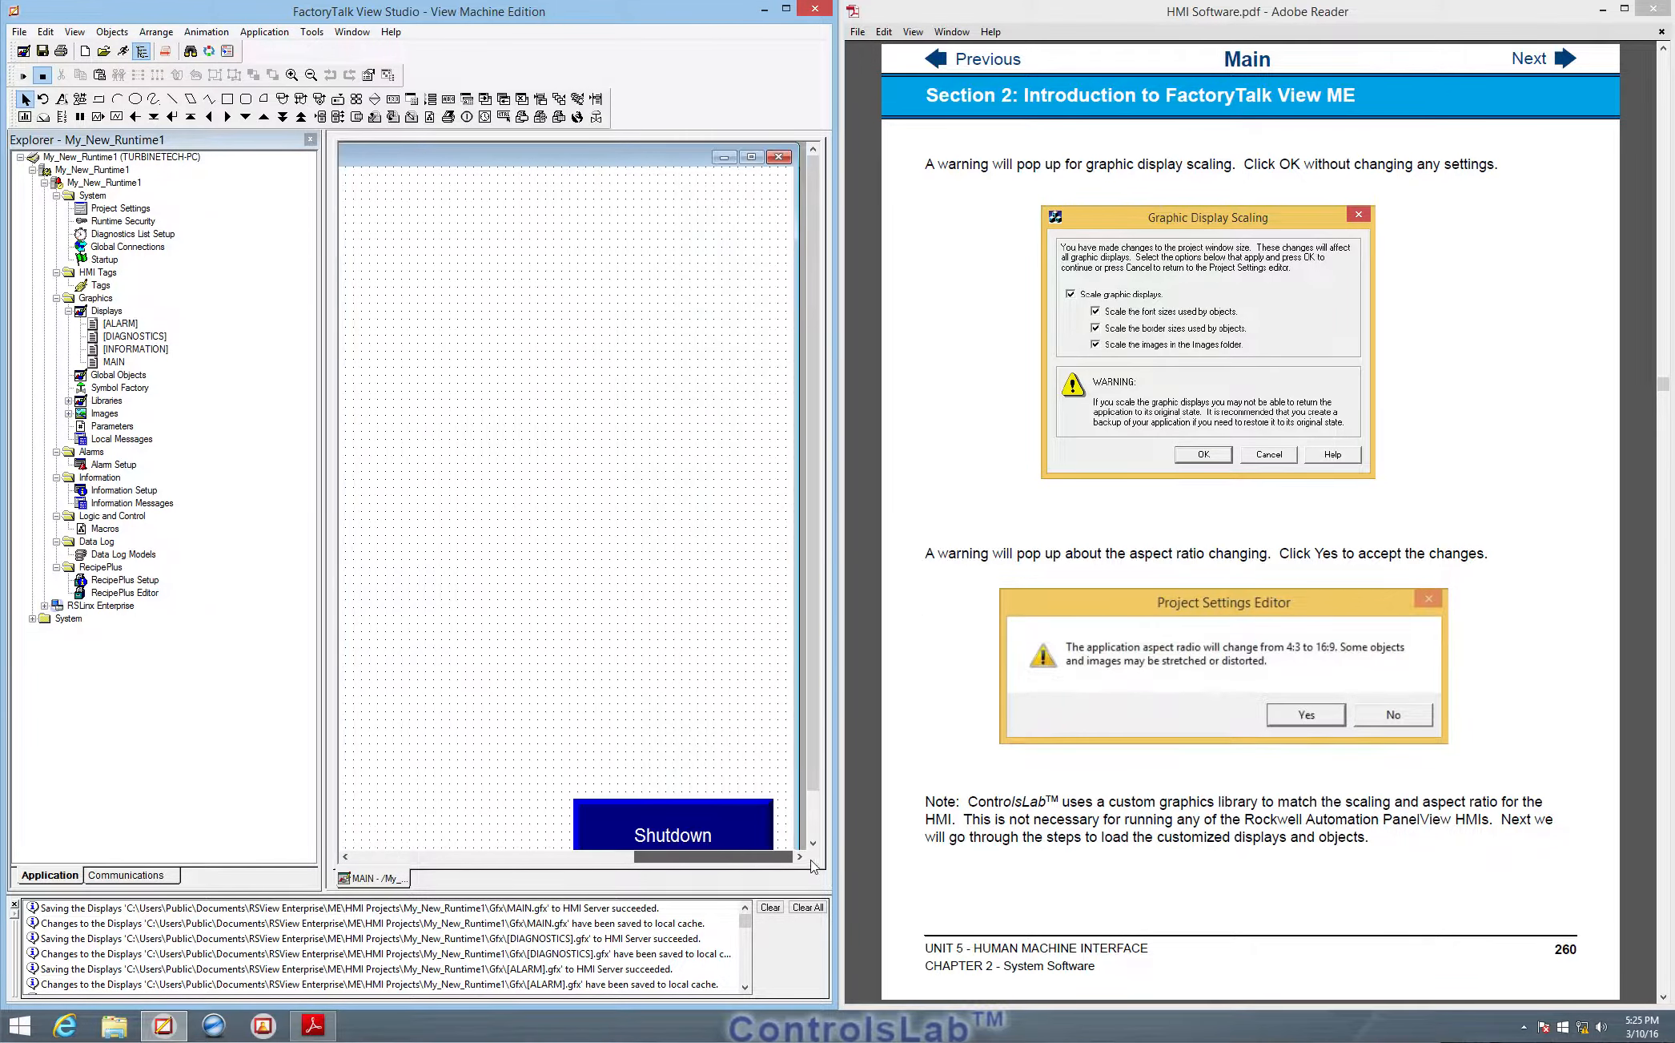
pyautogui.click(778, 156)
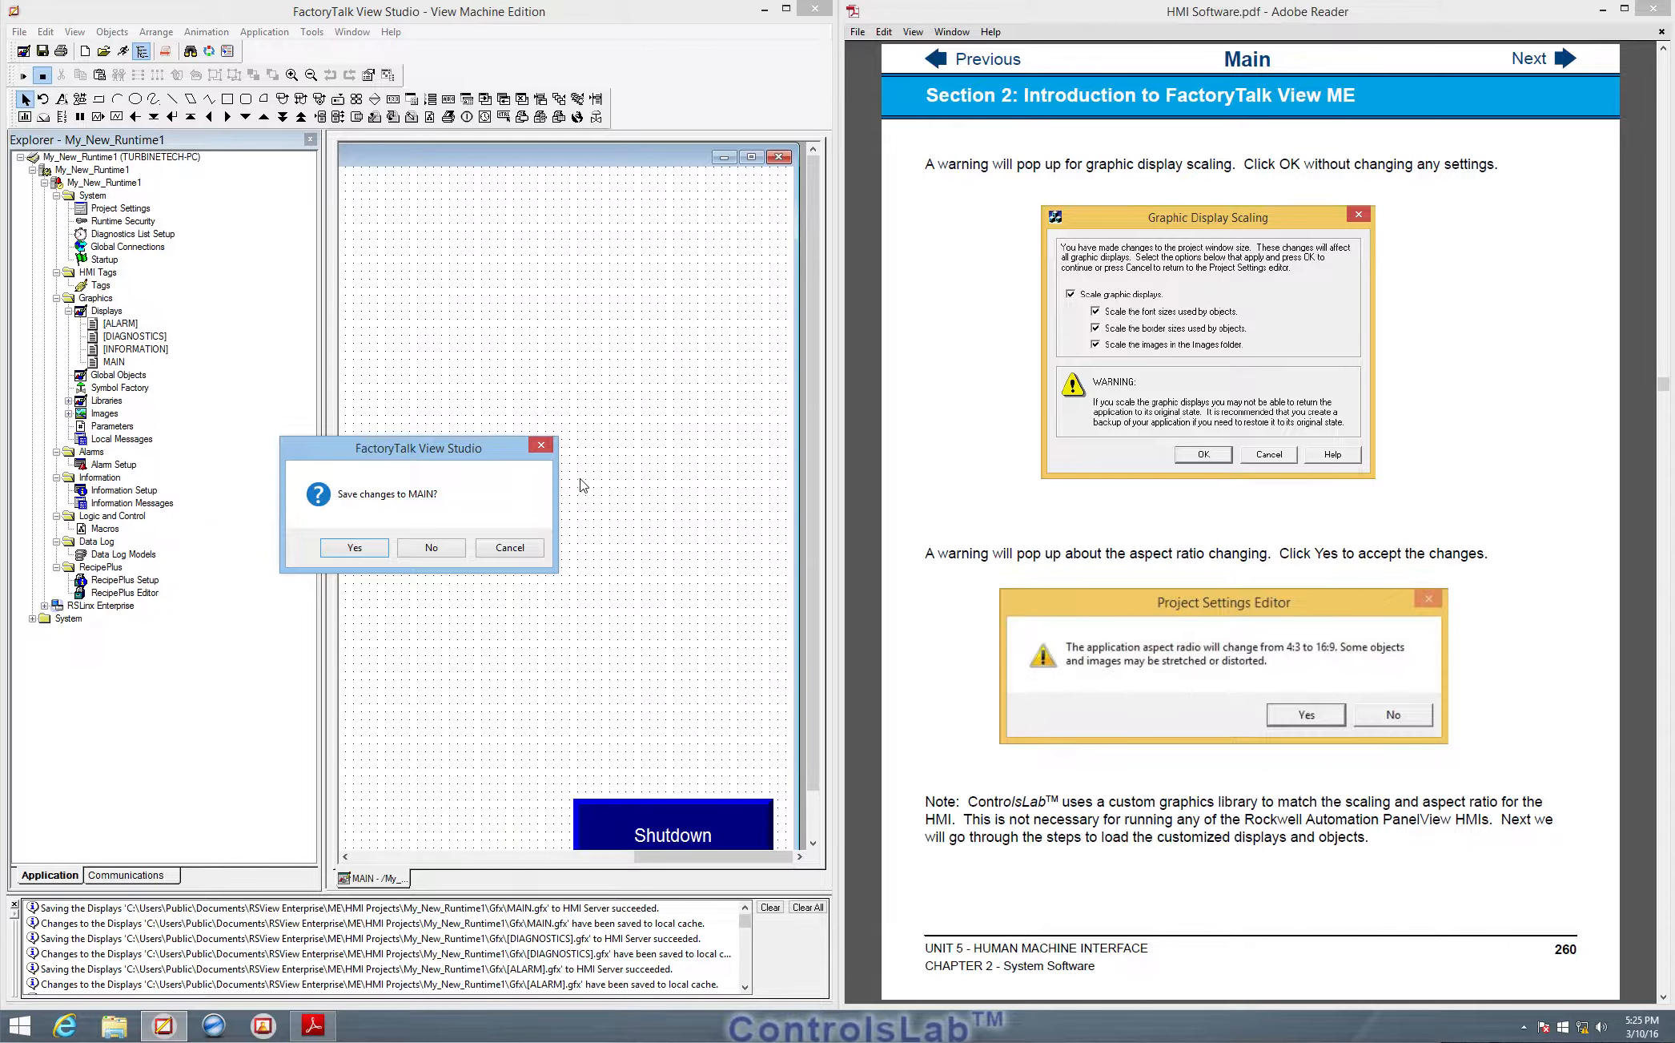
pyautogui.click(432, 548)
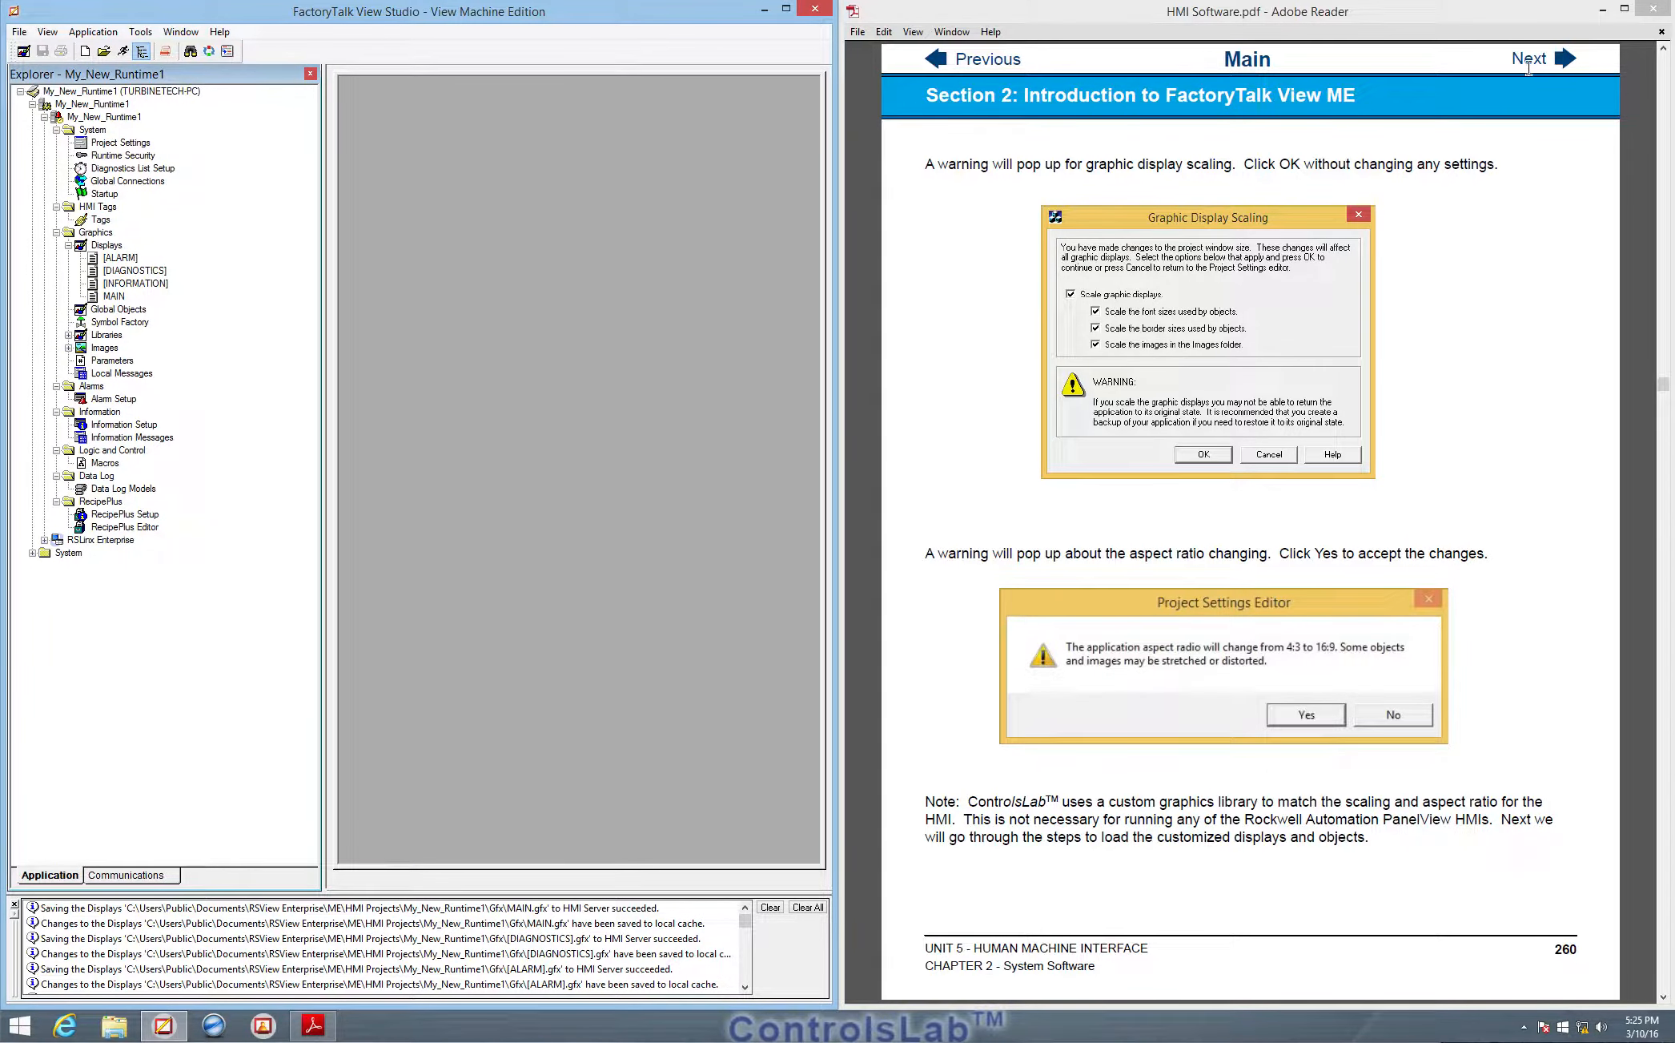
# - Advance the manual to page 261 and start adding a component into the application under Displays
pyautogui.click(1562, 62)
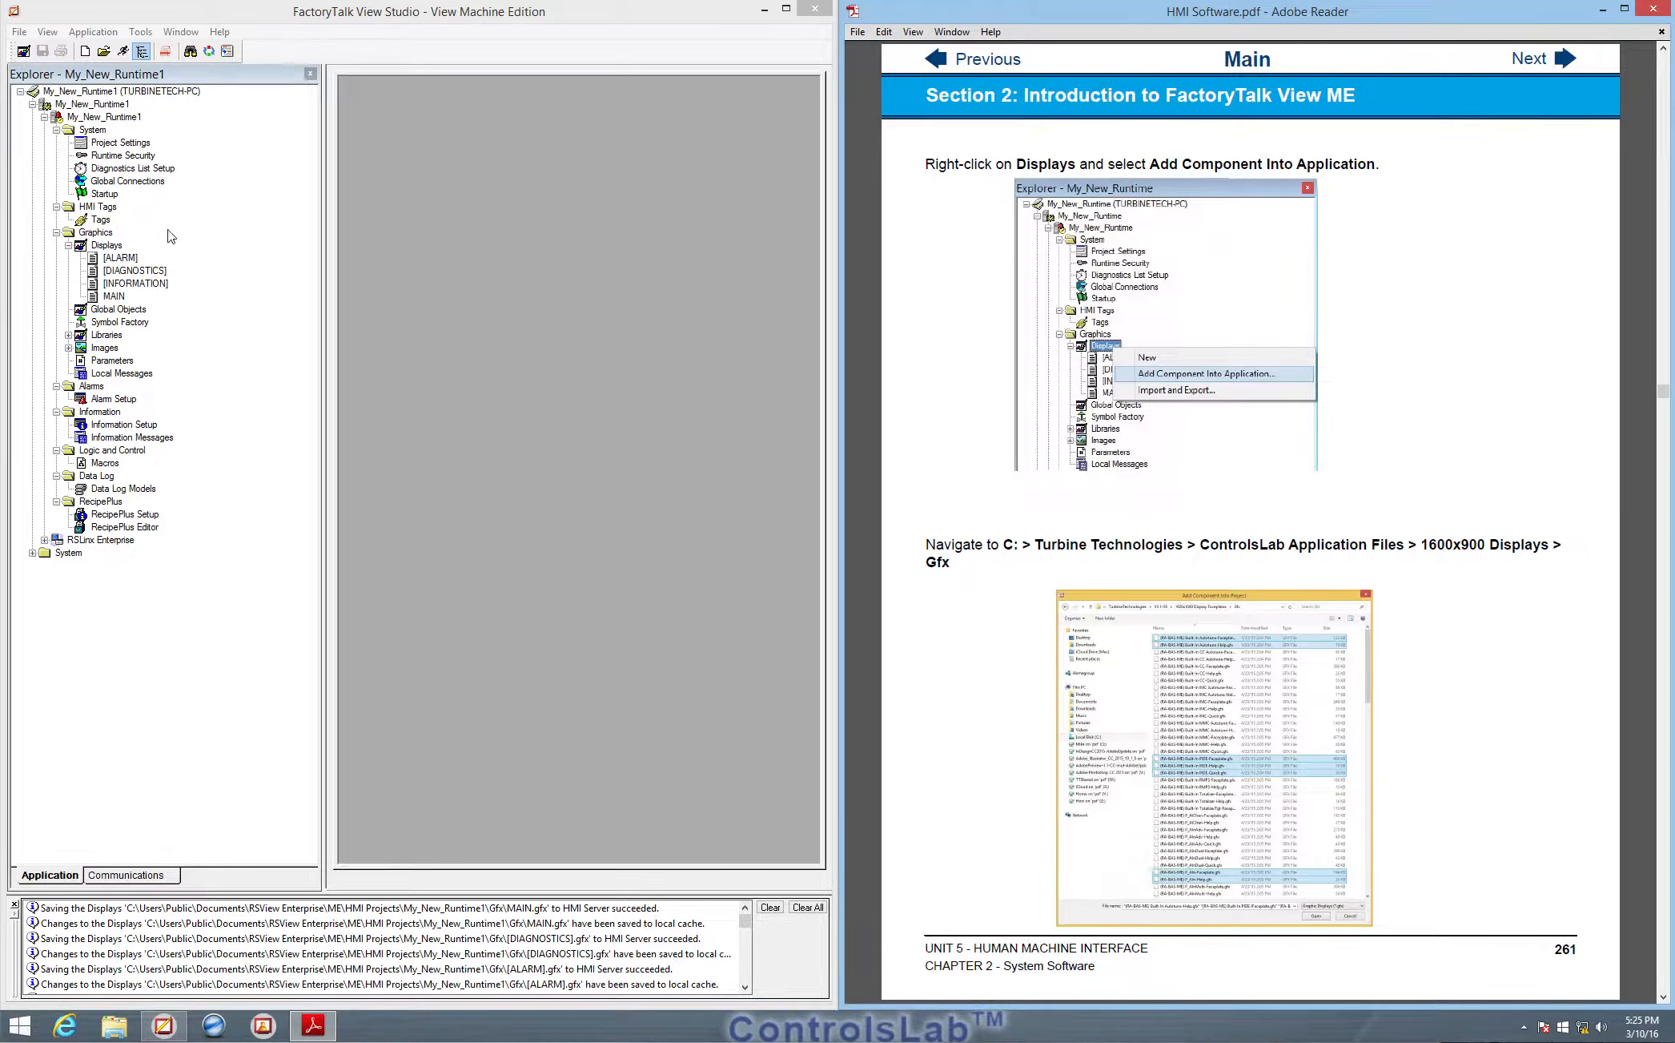
pyautogui.click(107, 246)
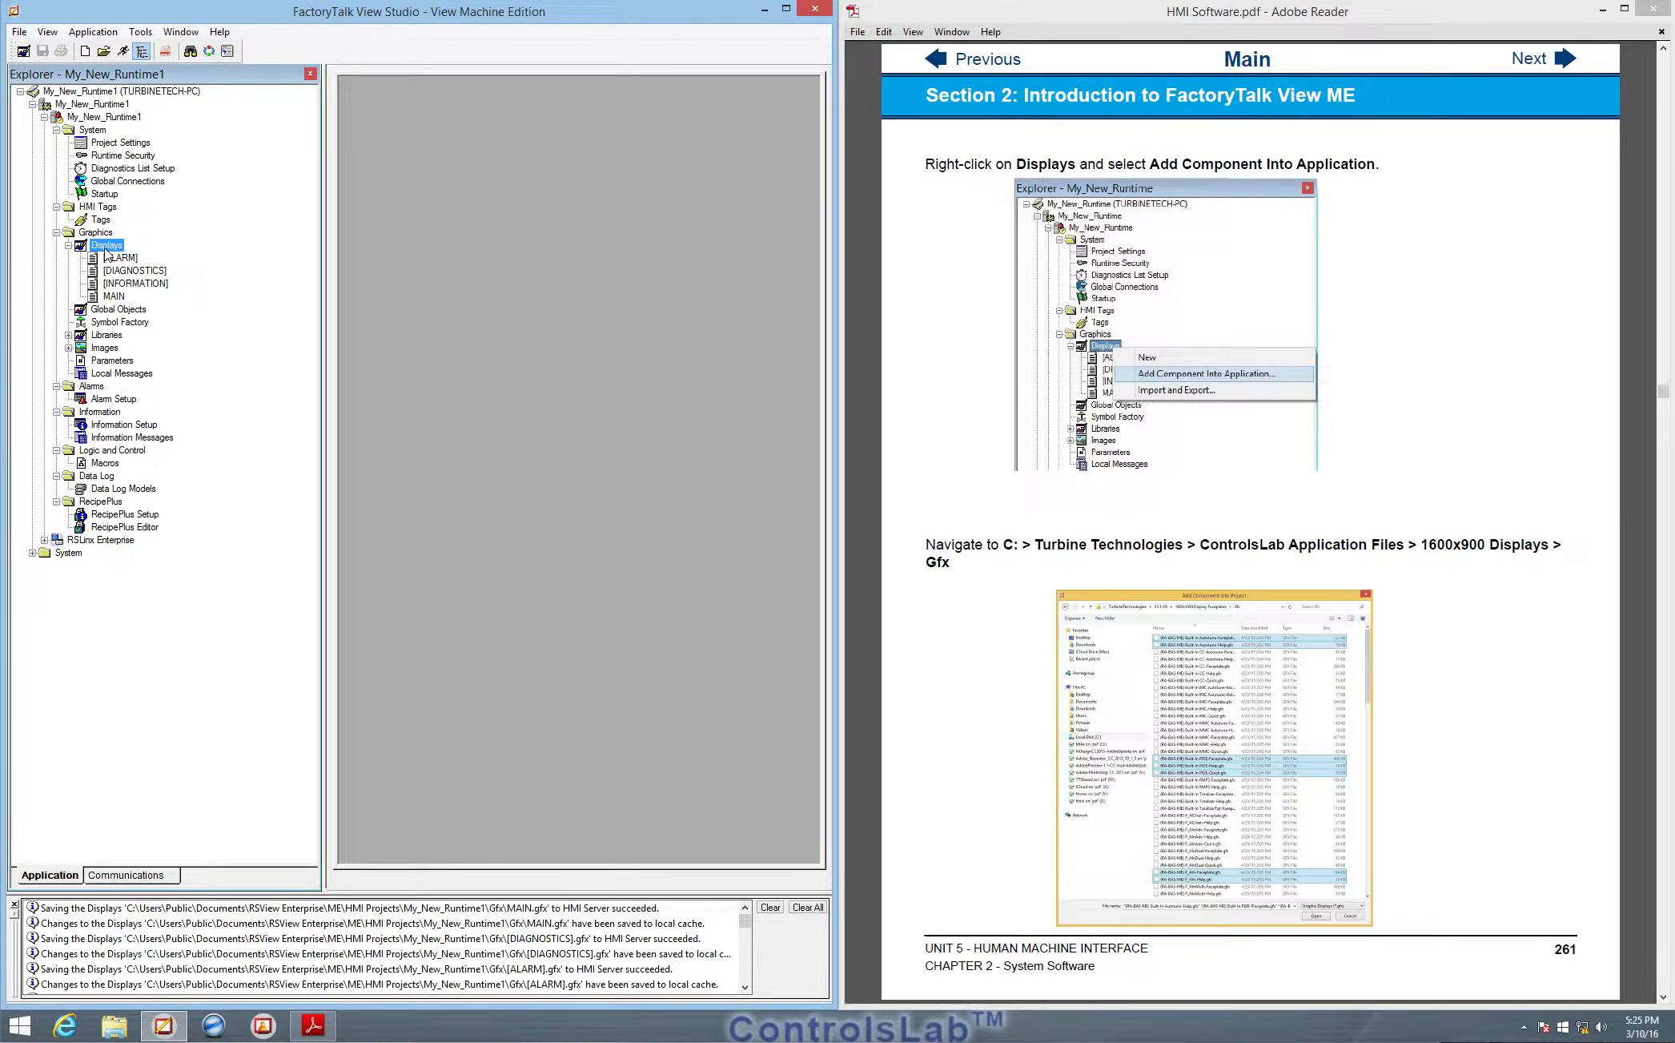
pyautogui.rightClick(101, 248)
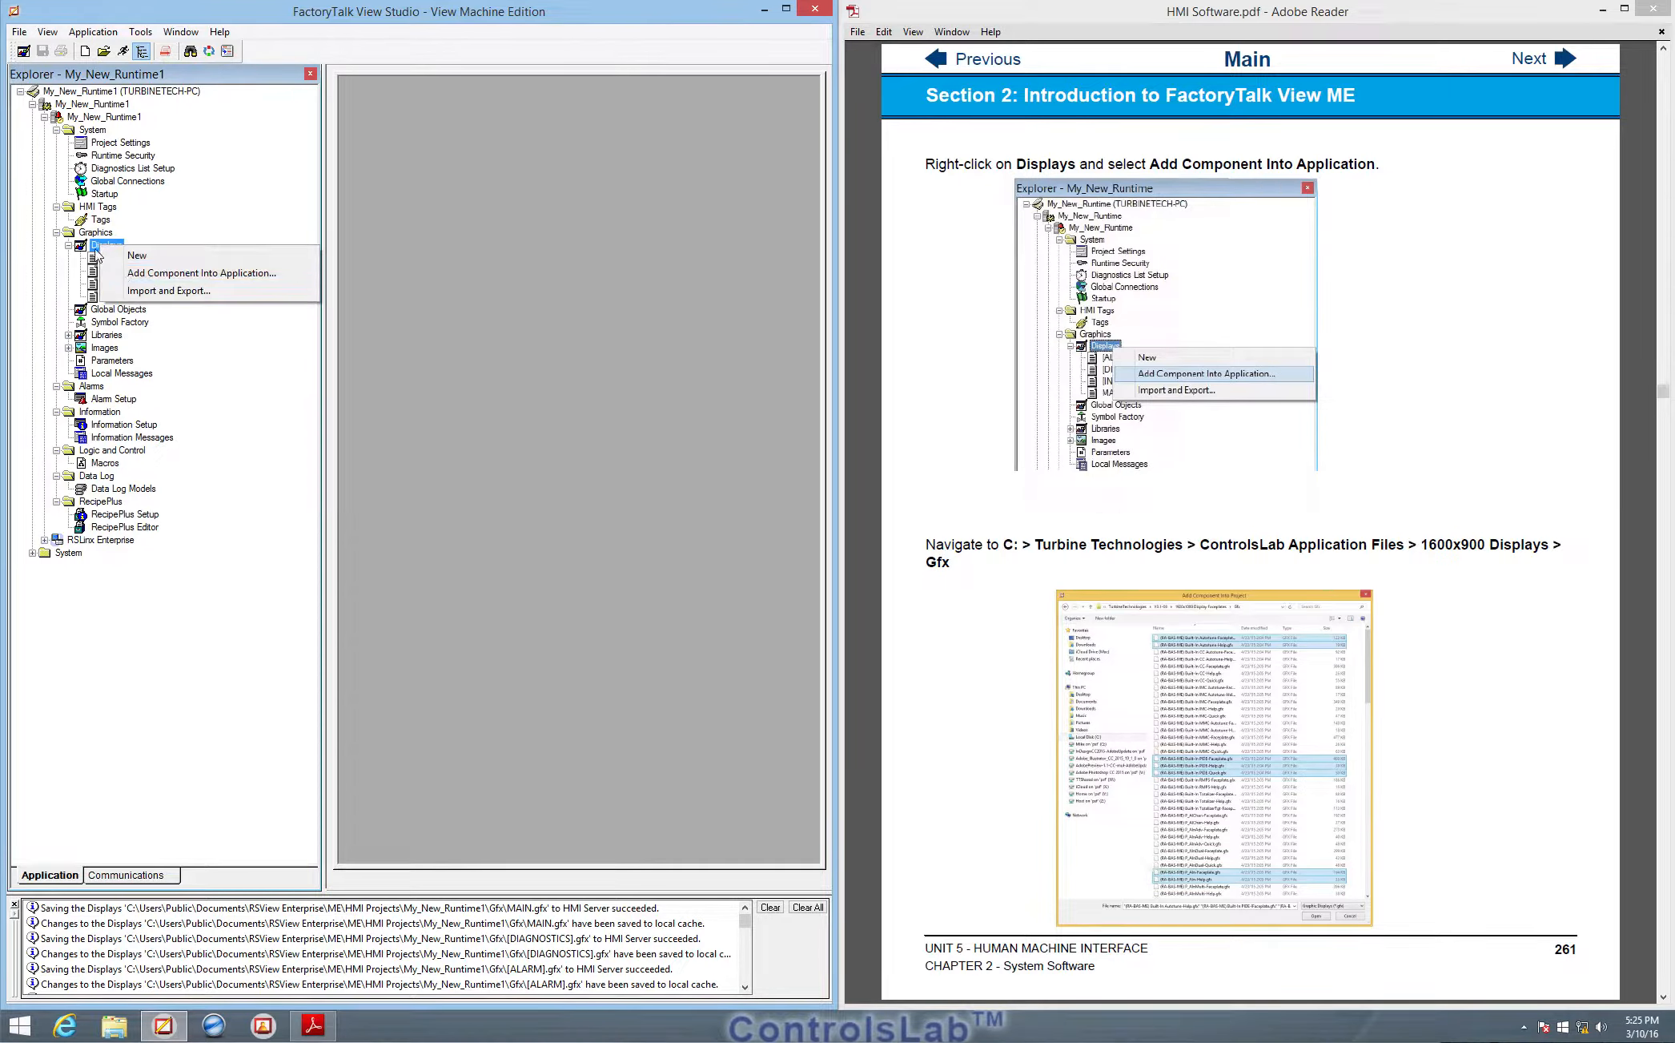
pyautogui.click(138, 275)
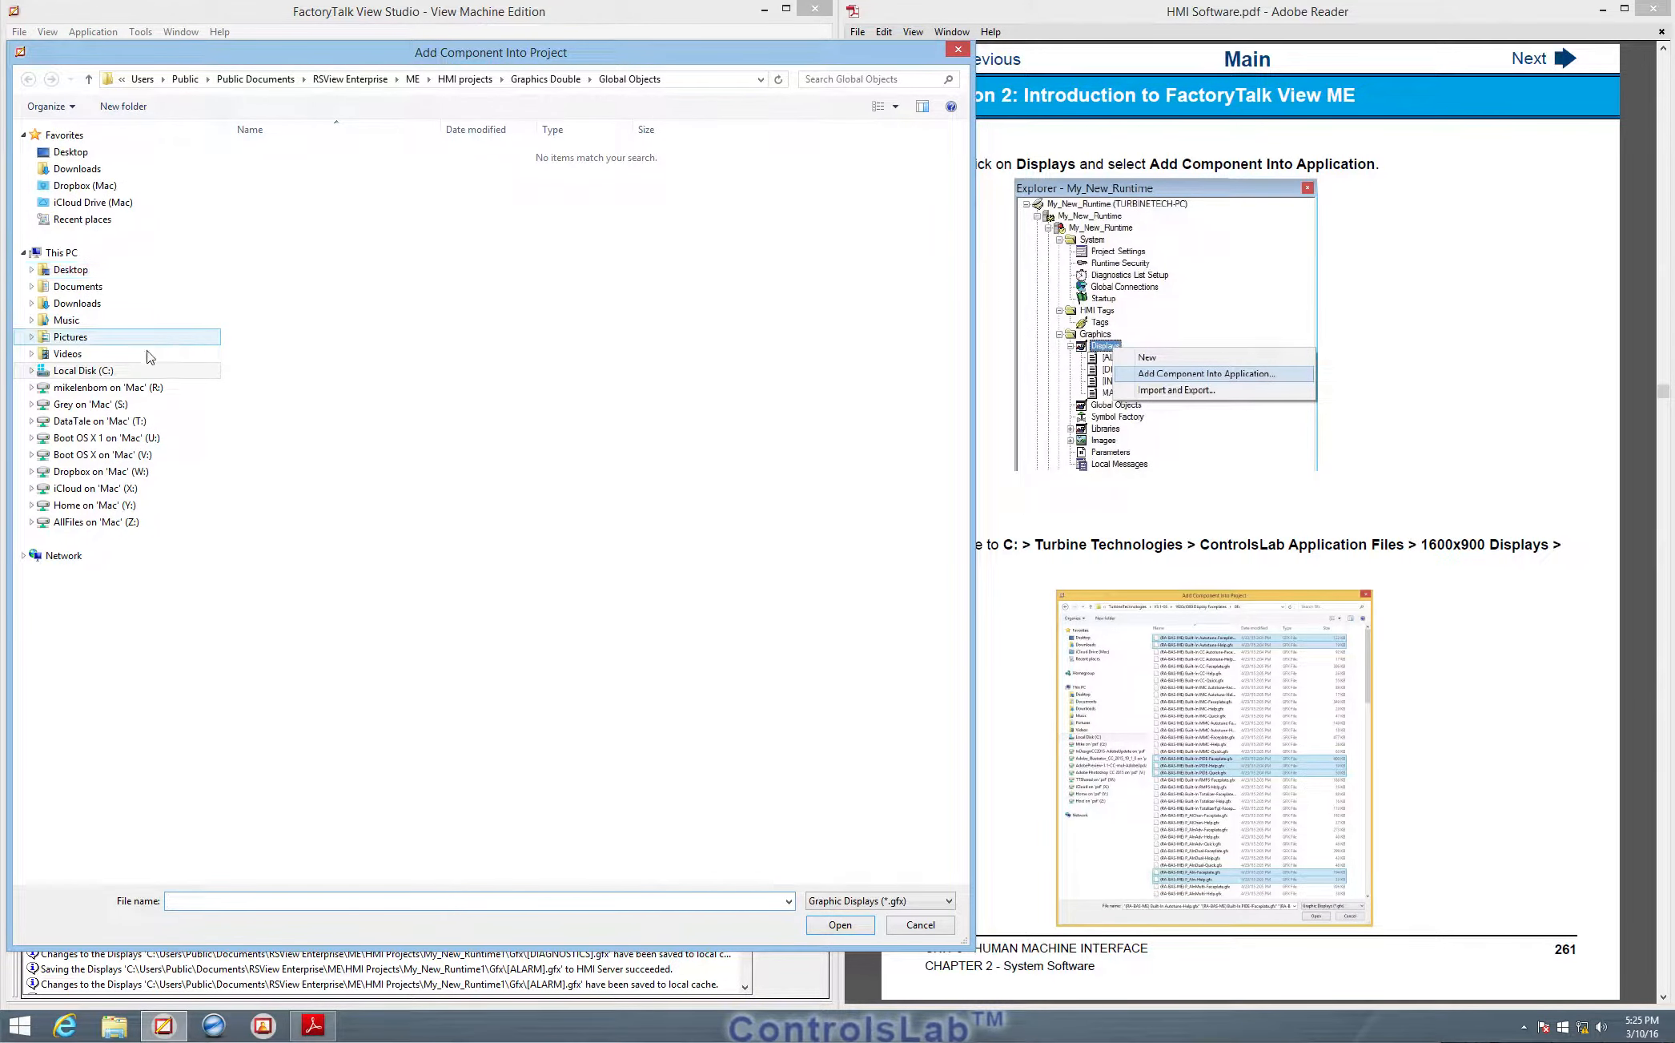
# - Browse to C: > TurbineTechnologies > ControlsLab Application Files > 1600 x 900 Displays
pyautogui.click(103, 375)
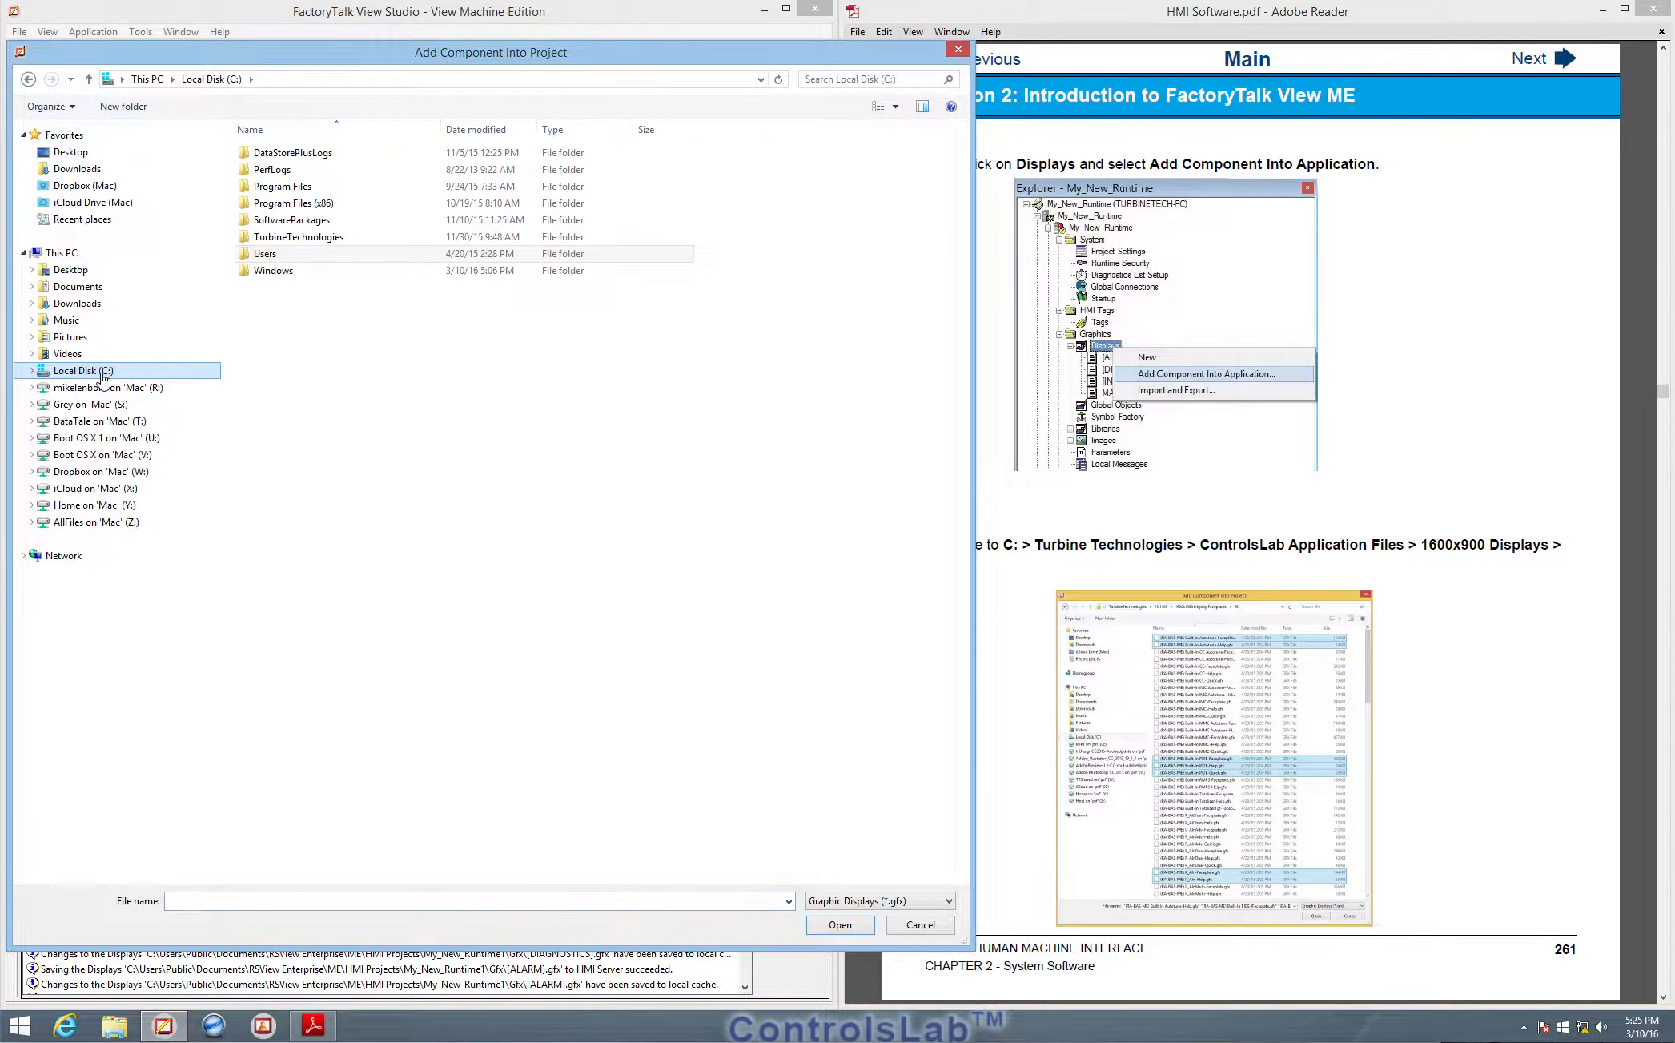
pyautogui.doubleClick(299, 237)
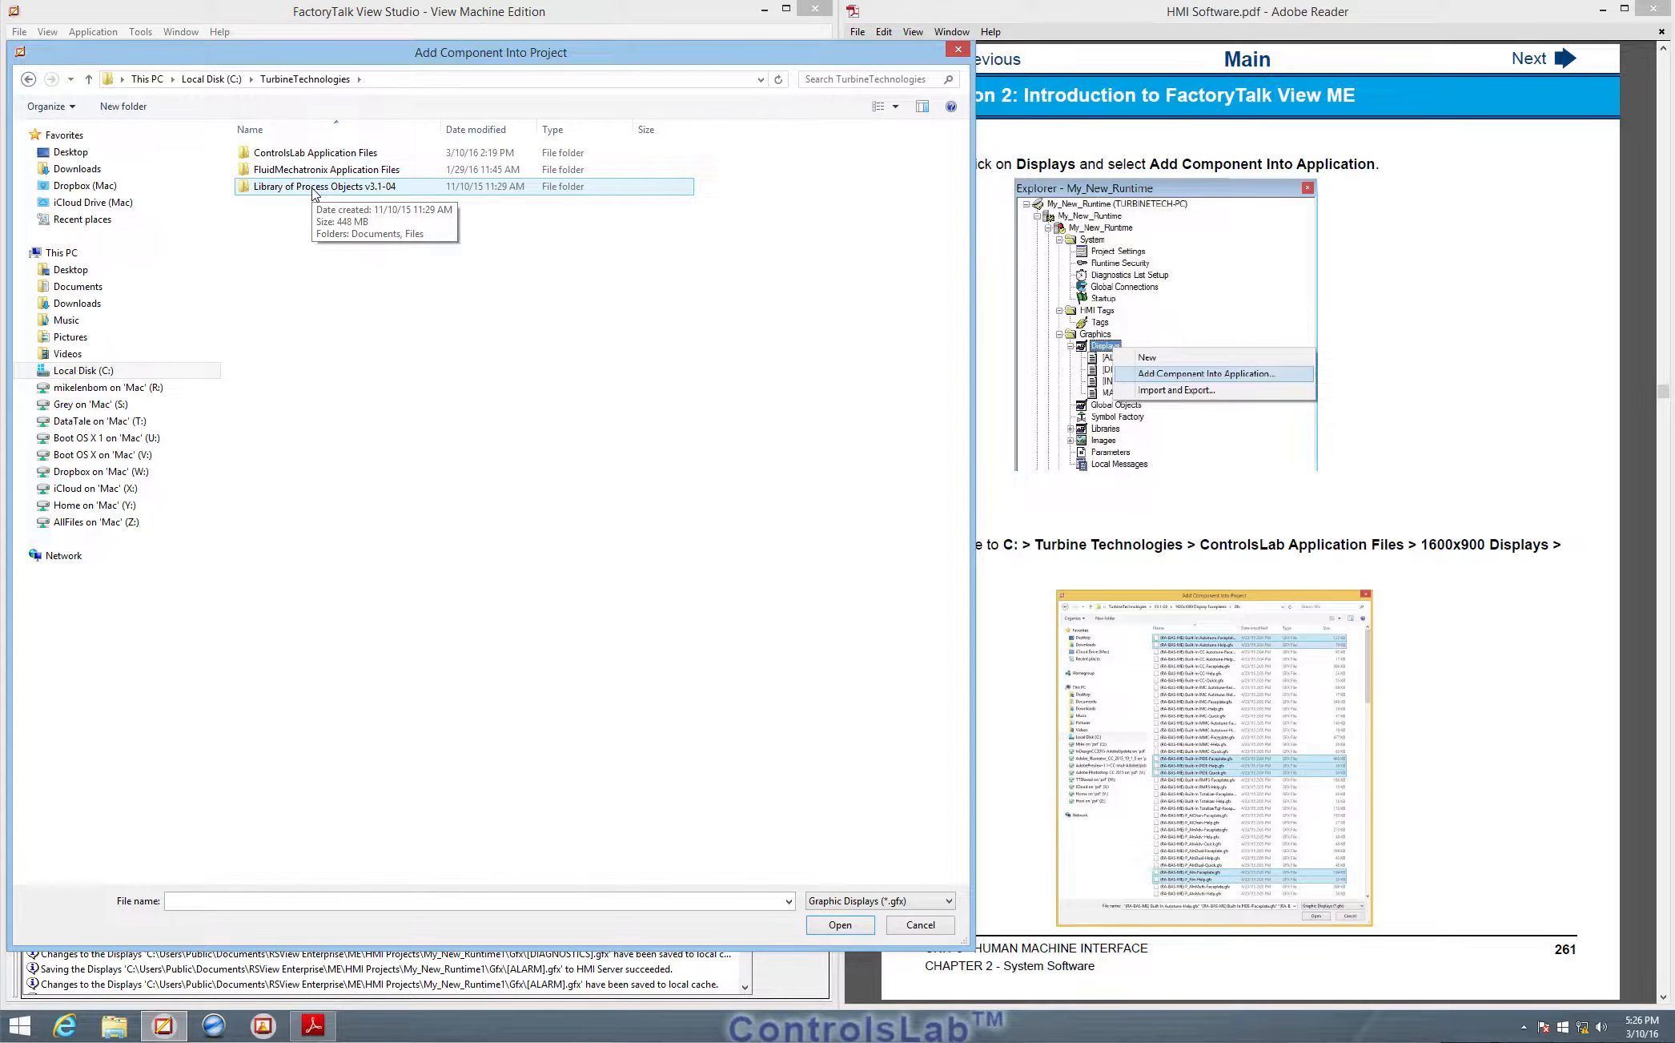
pyautogui.doubleClick(312, 152)
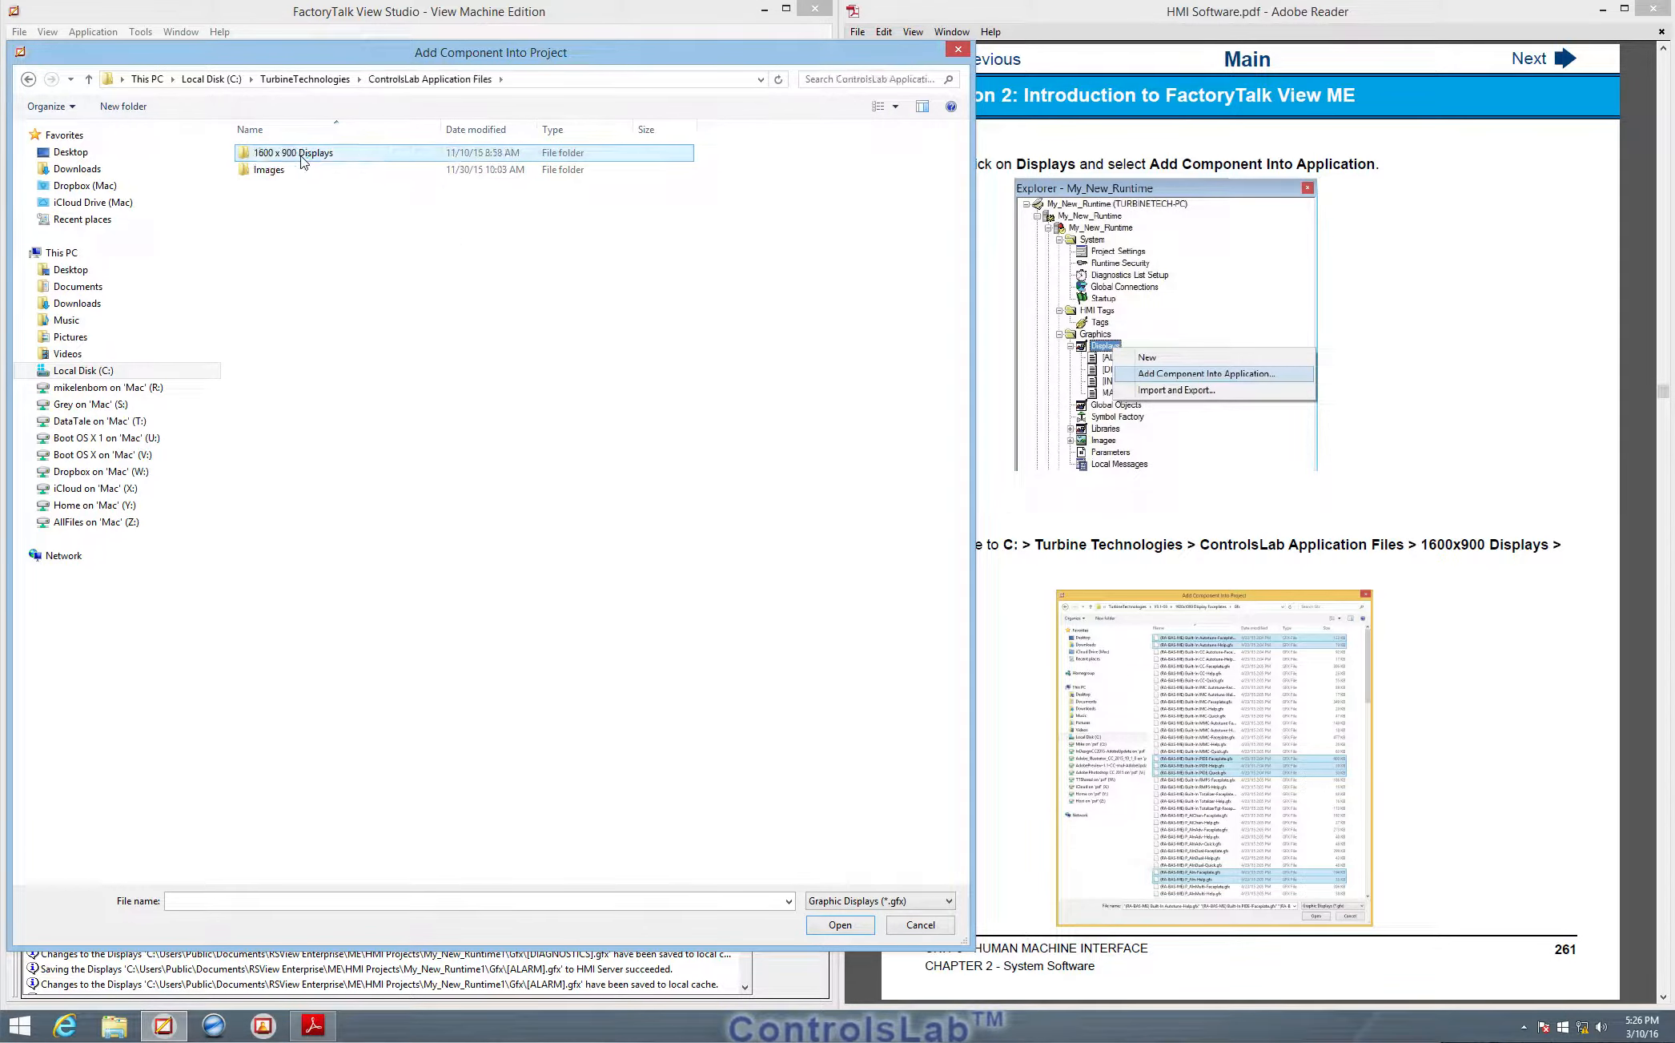
pyautogui.click(30, 79)
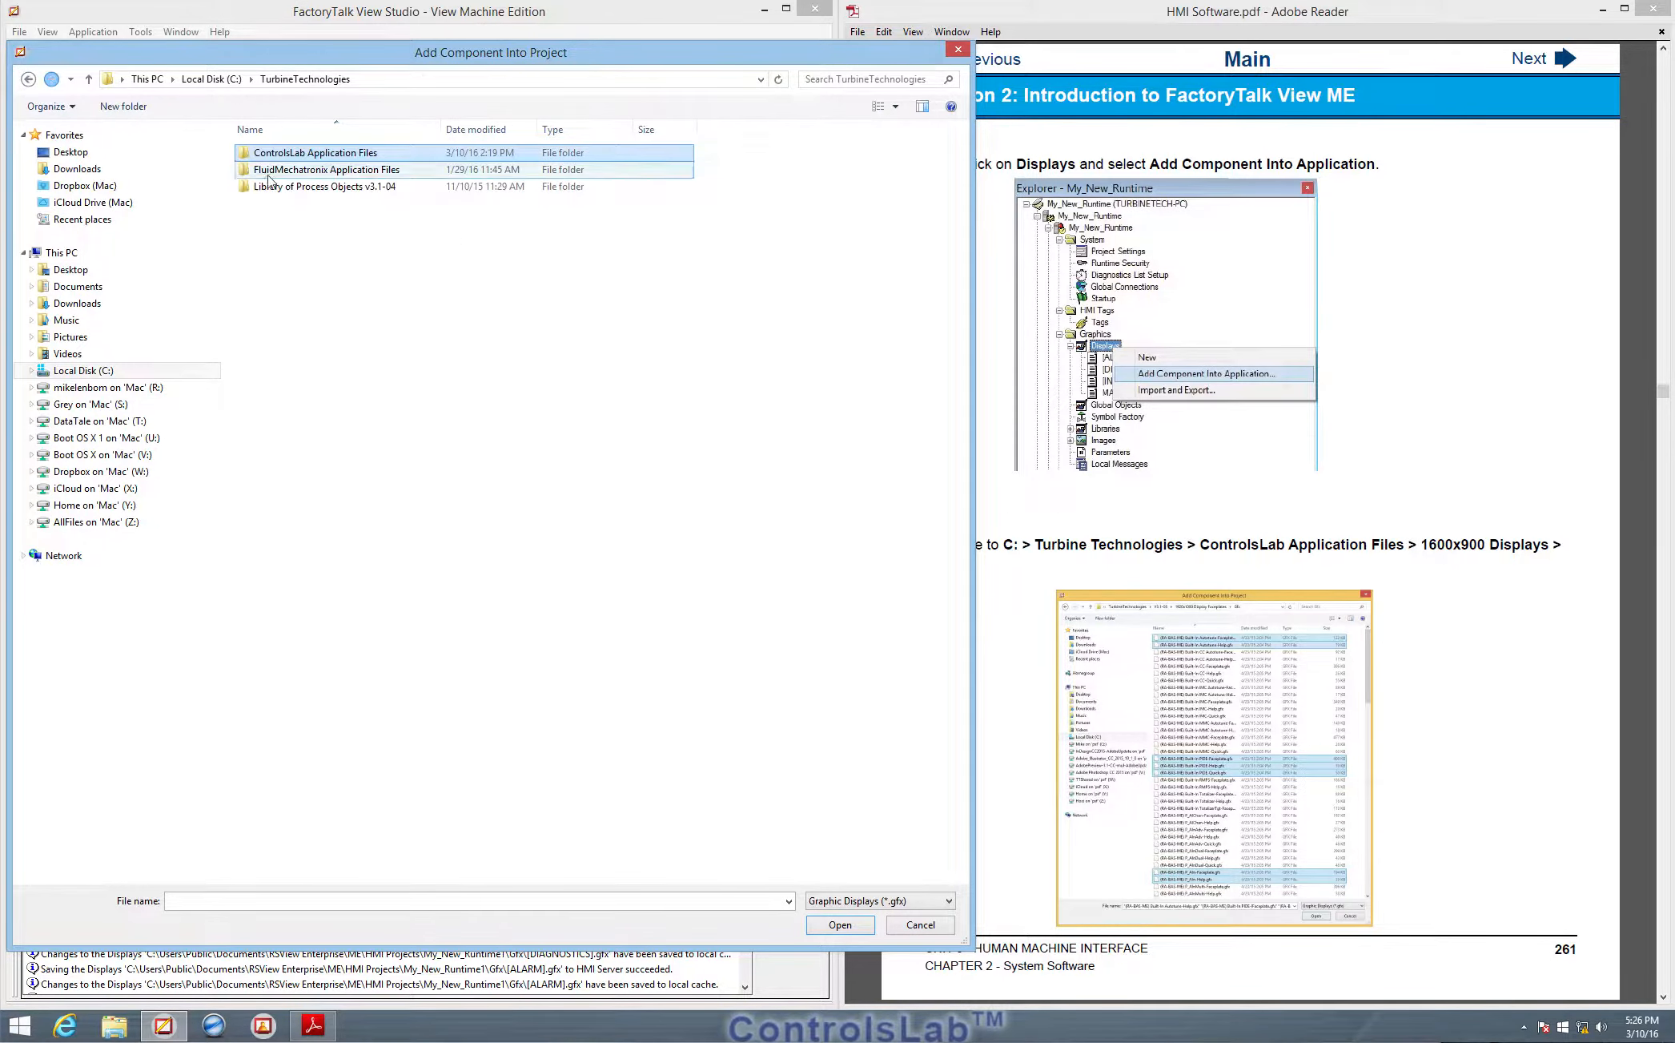
pyautogui.doubleClick(343, 158)
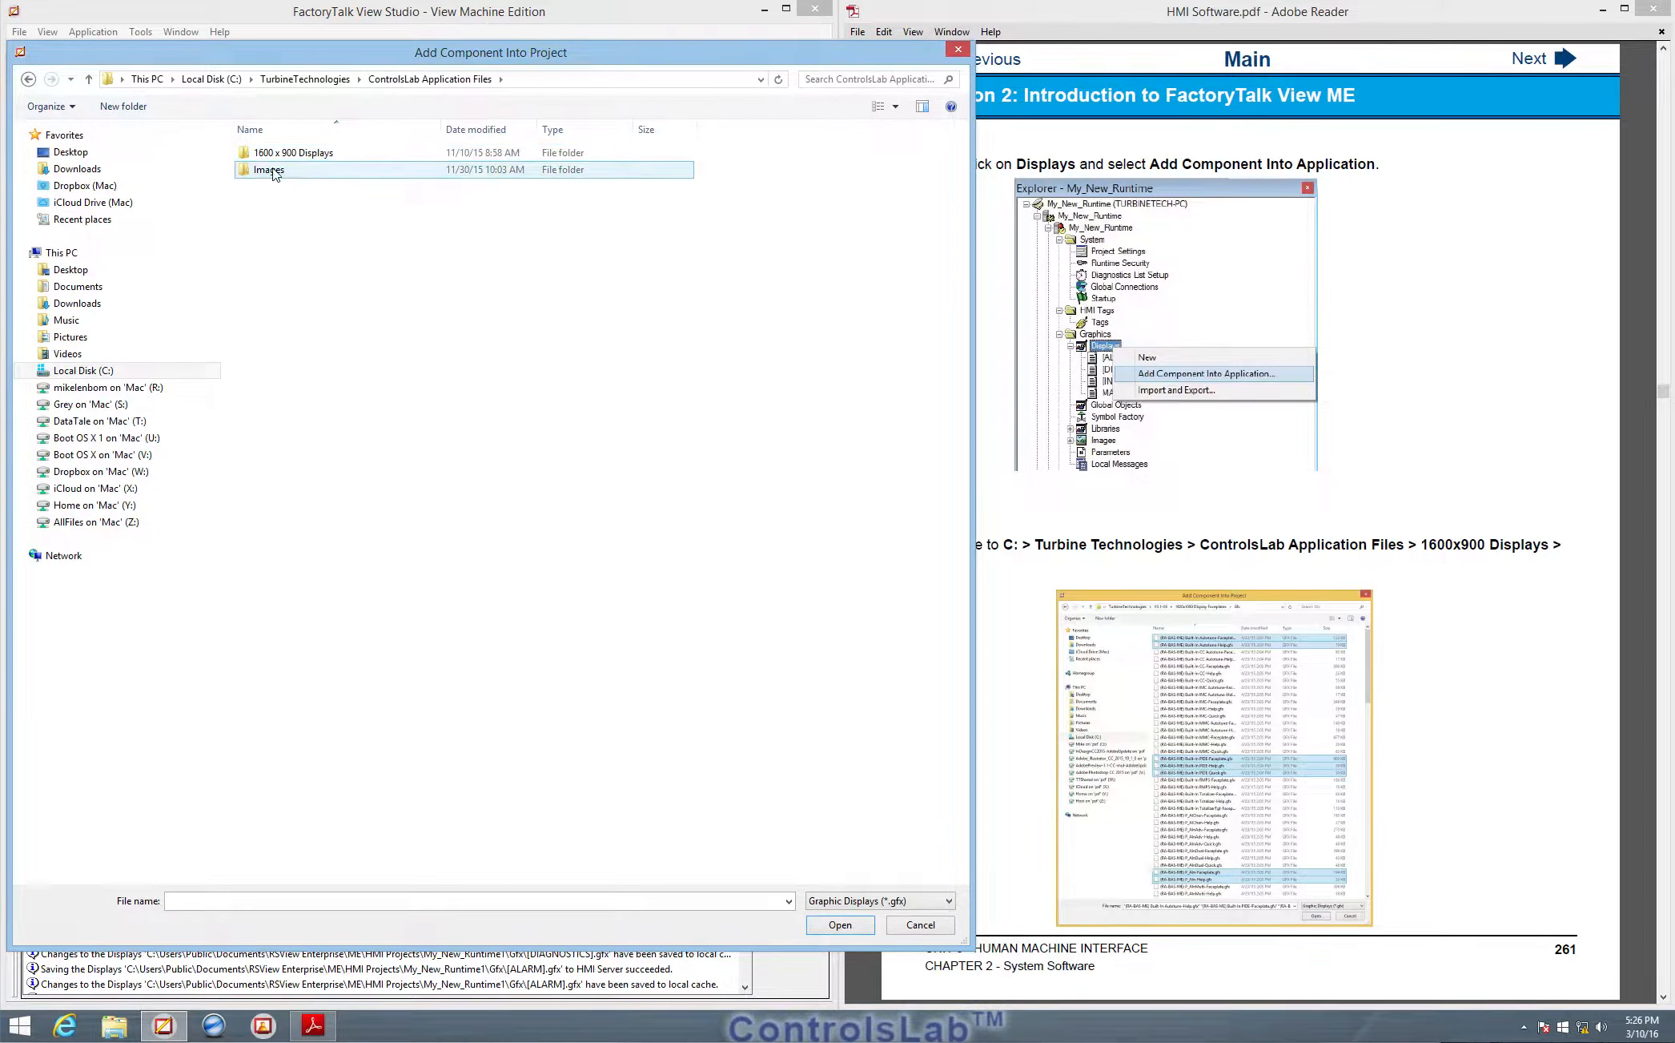
pyautogui.doubleClick(312, 157)
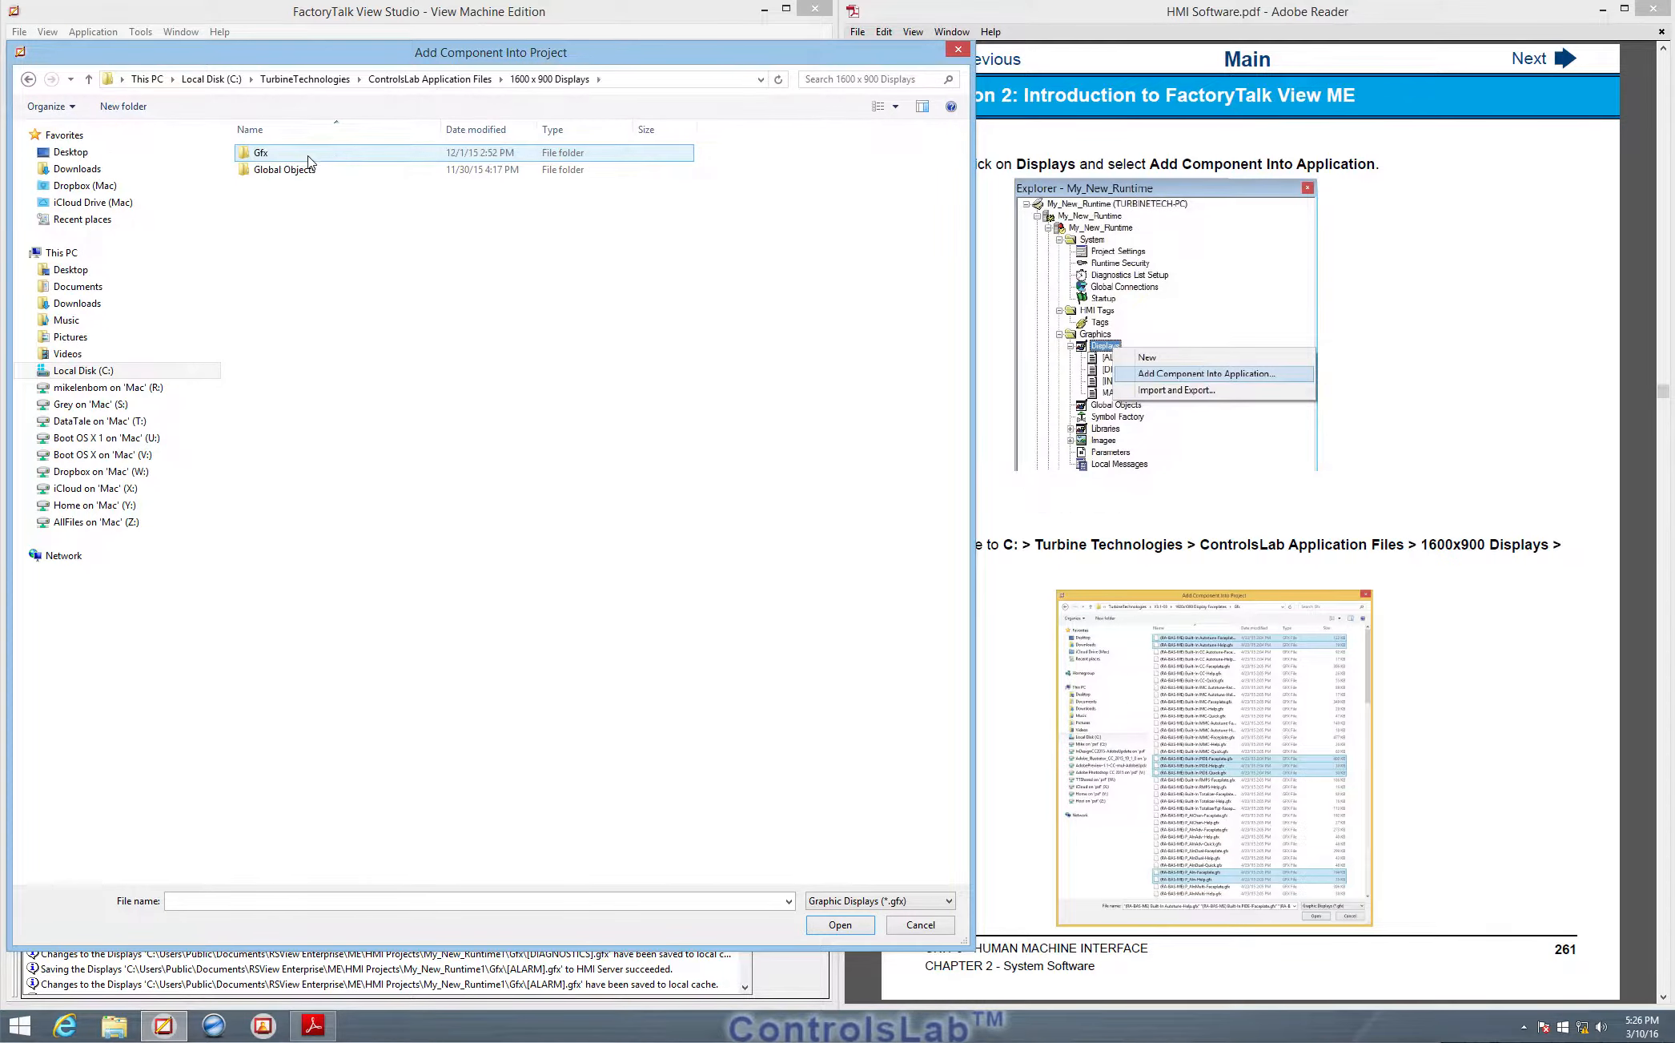
pyautogui.click(28, 78)
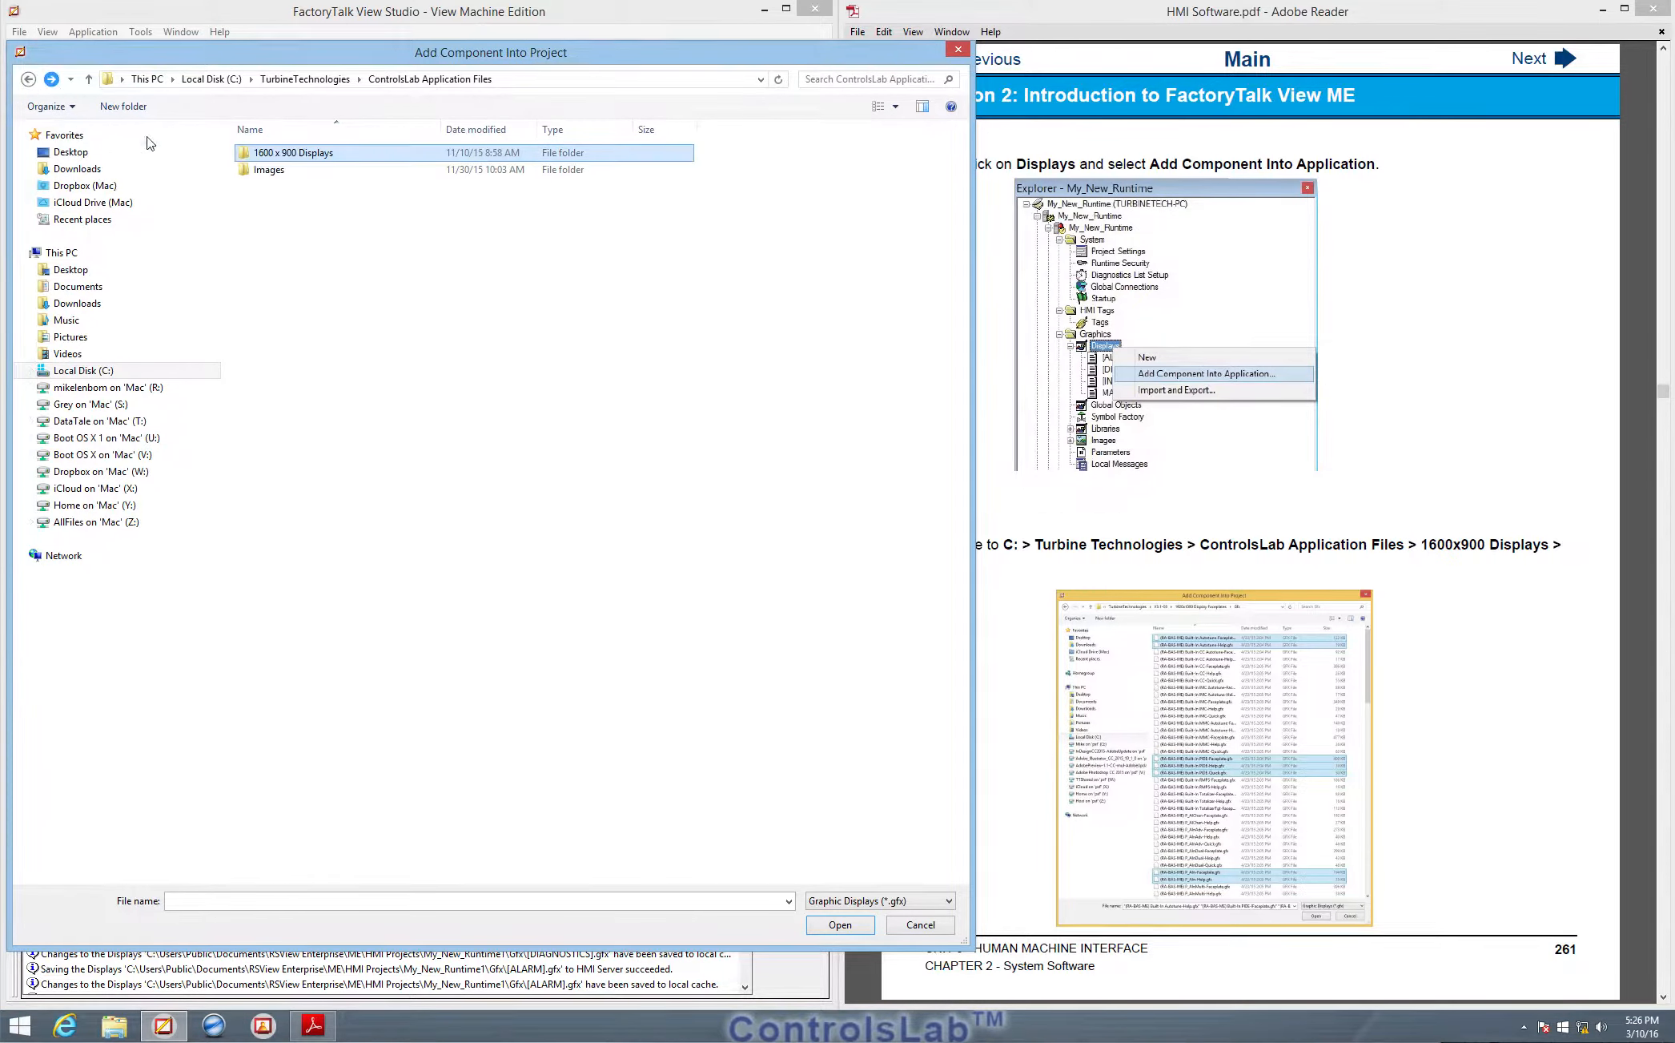
pyautogui.doubleClick(290, 154)
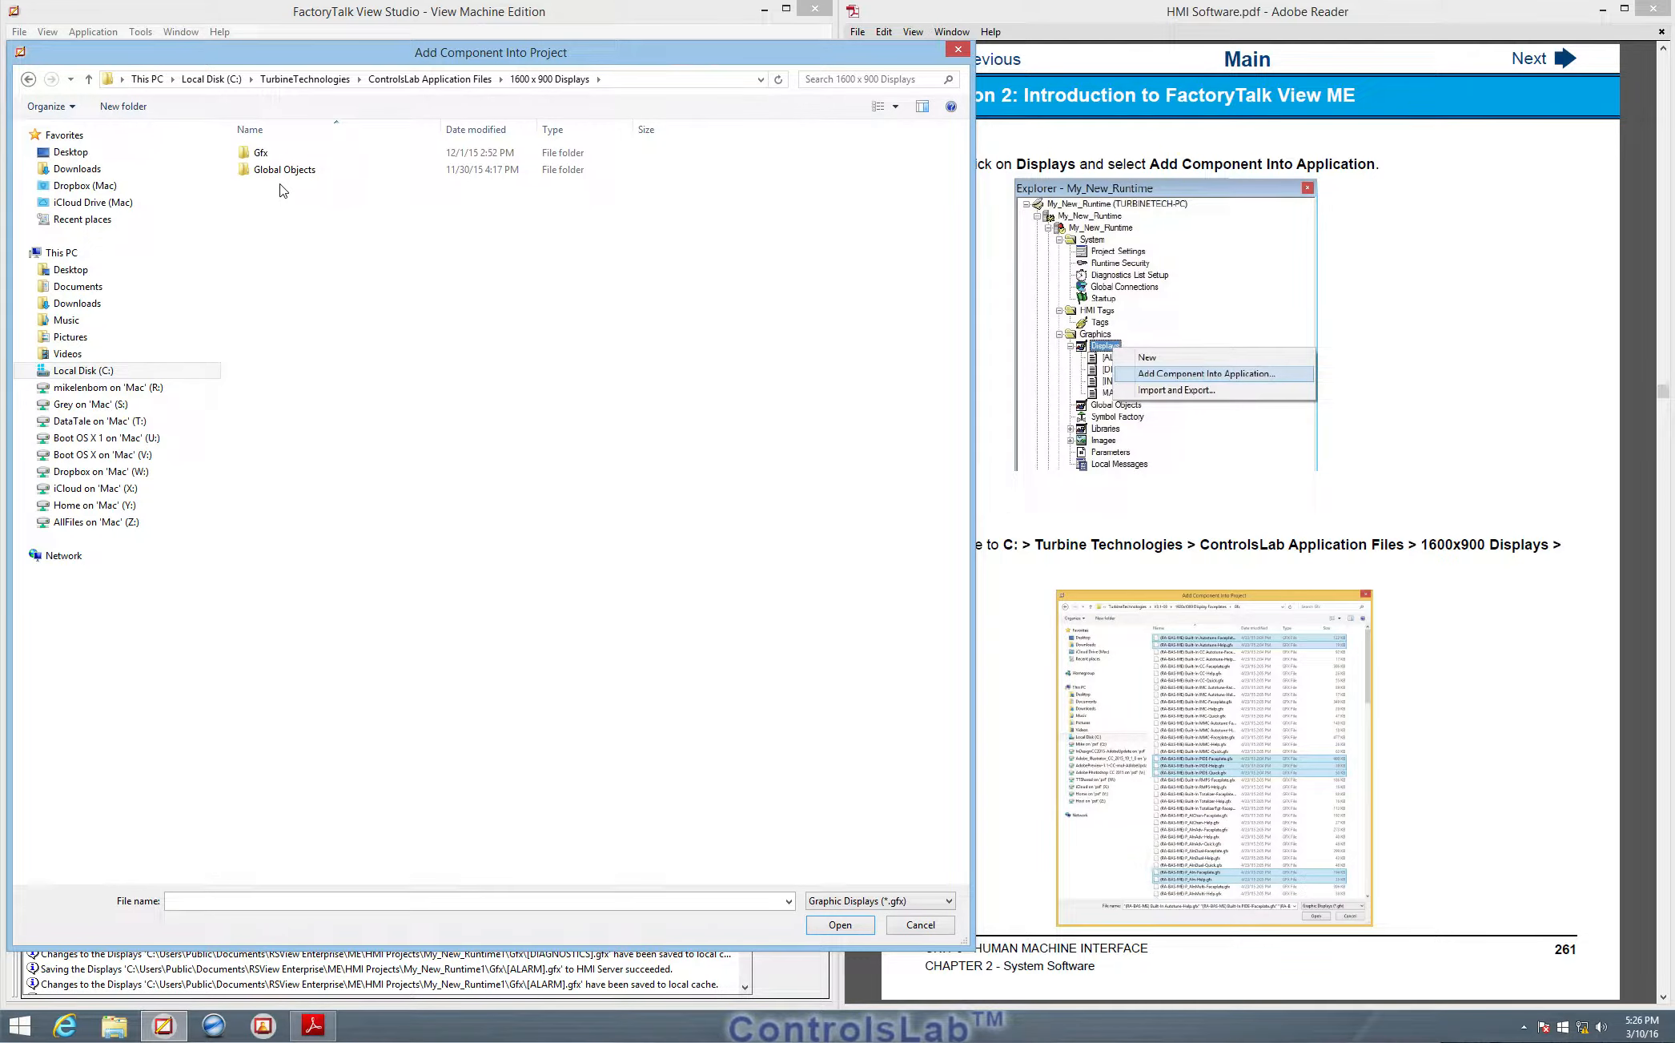
# - Check the Global Objects folder inside 1600 x 900 Displays and return to the parent folder
pyautogui.click(280, 178)
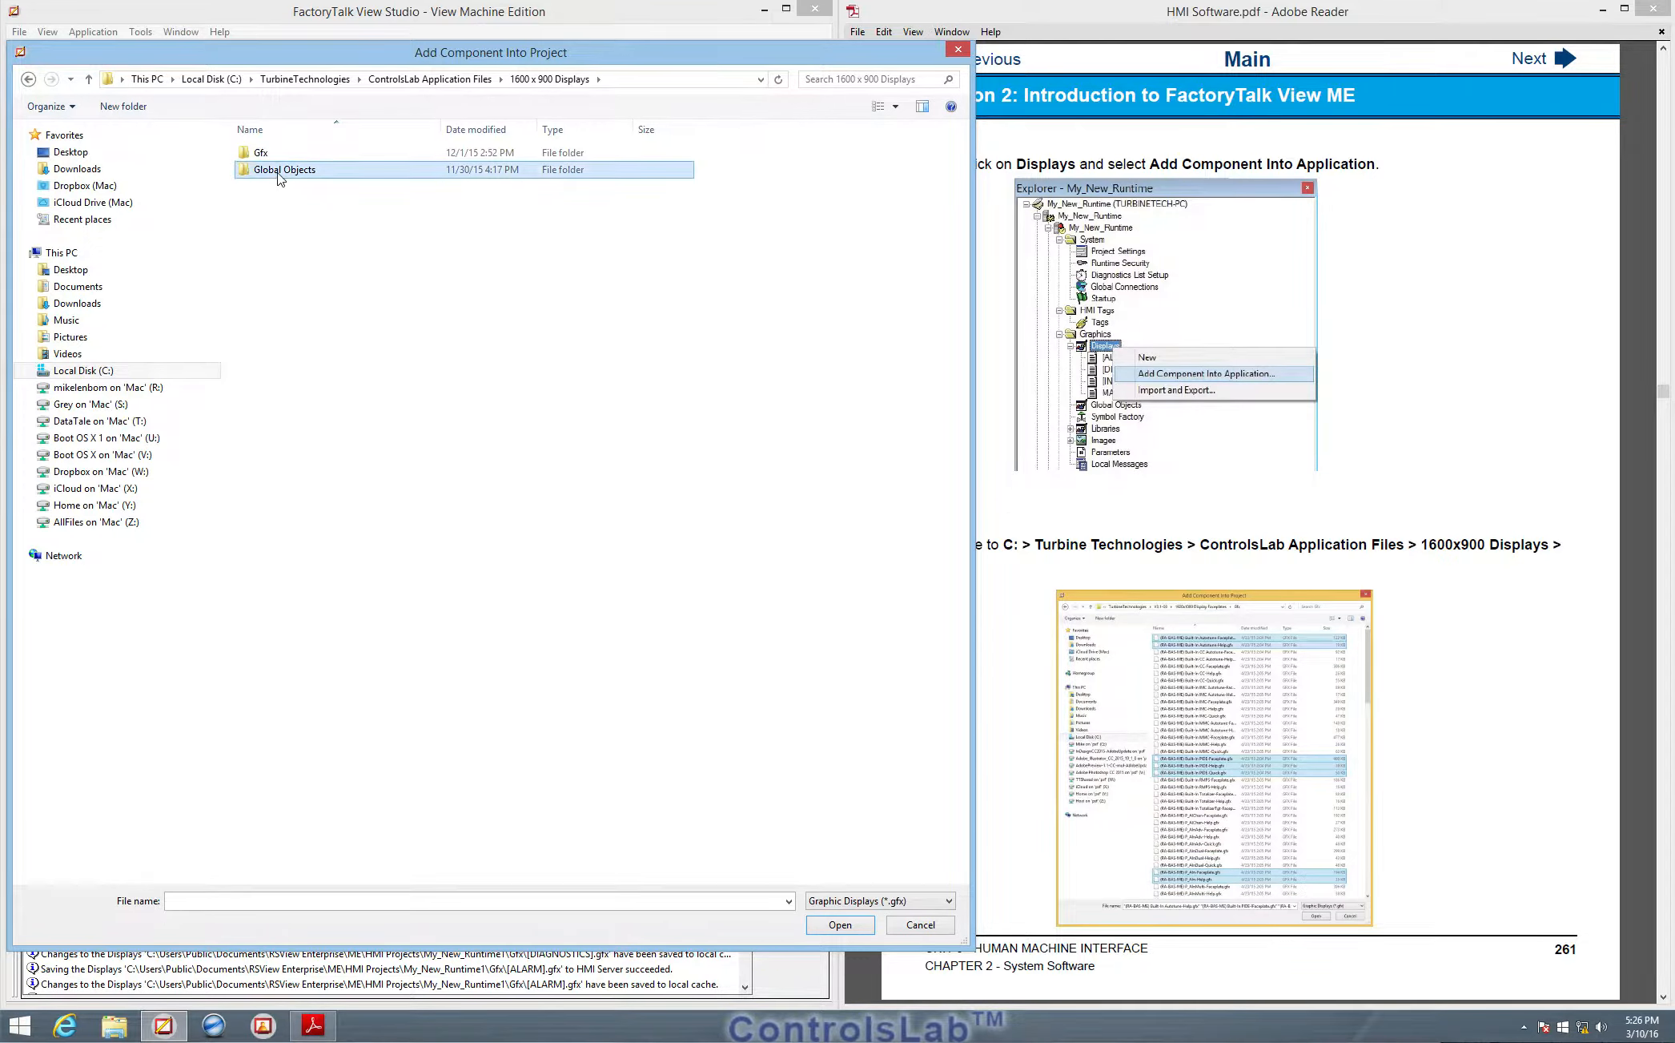
pyautogui.doubleClick(286, 174)
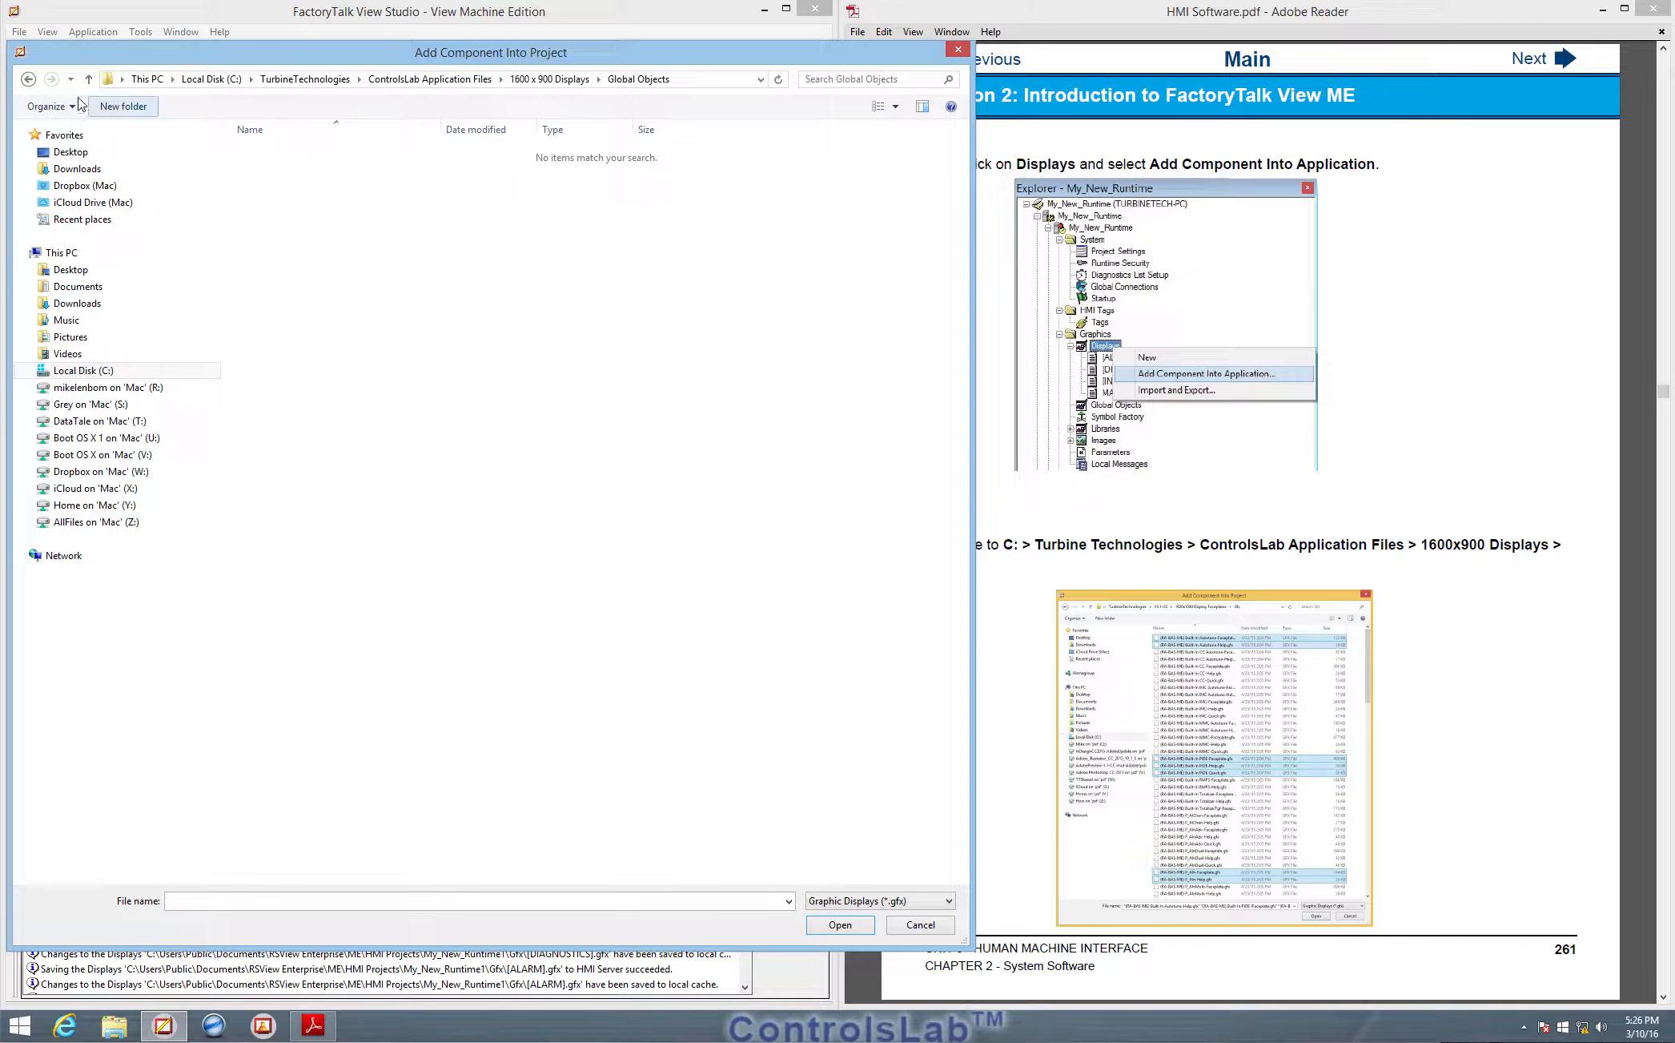
pyautogui.click(28, 79)
# - Open the Gfx folder in the repositioned file dialog and advance the manual to page 262
pyautogui.click(260, 159)
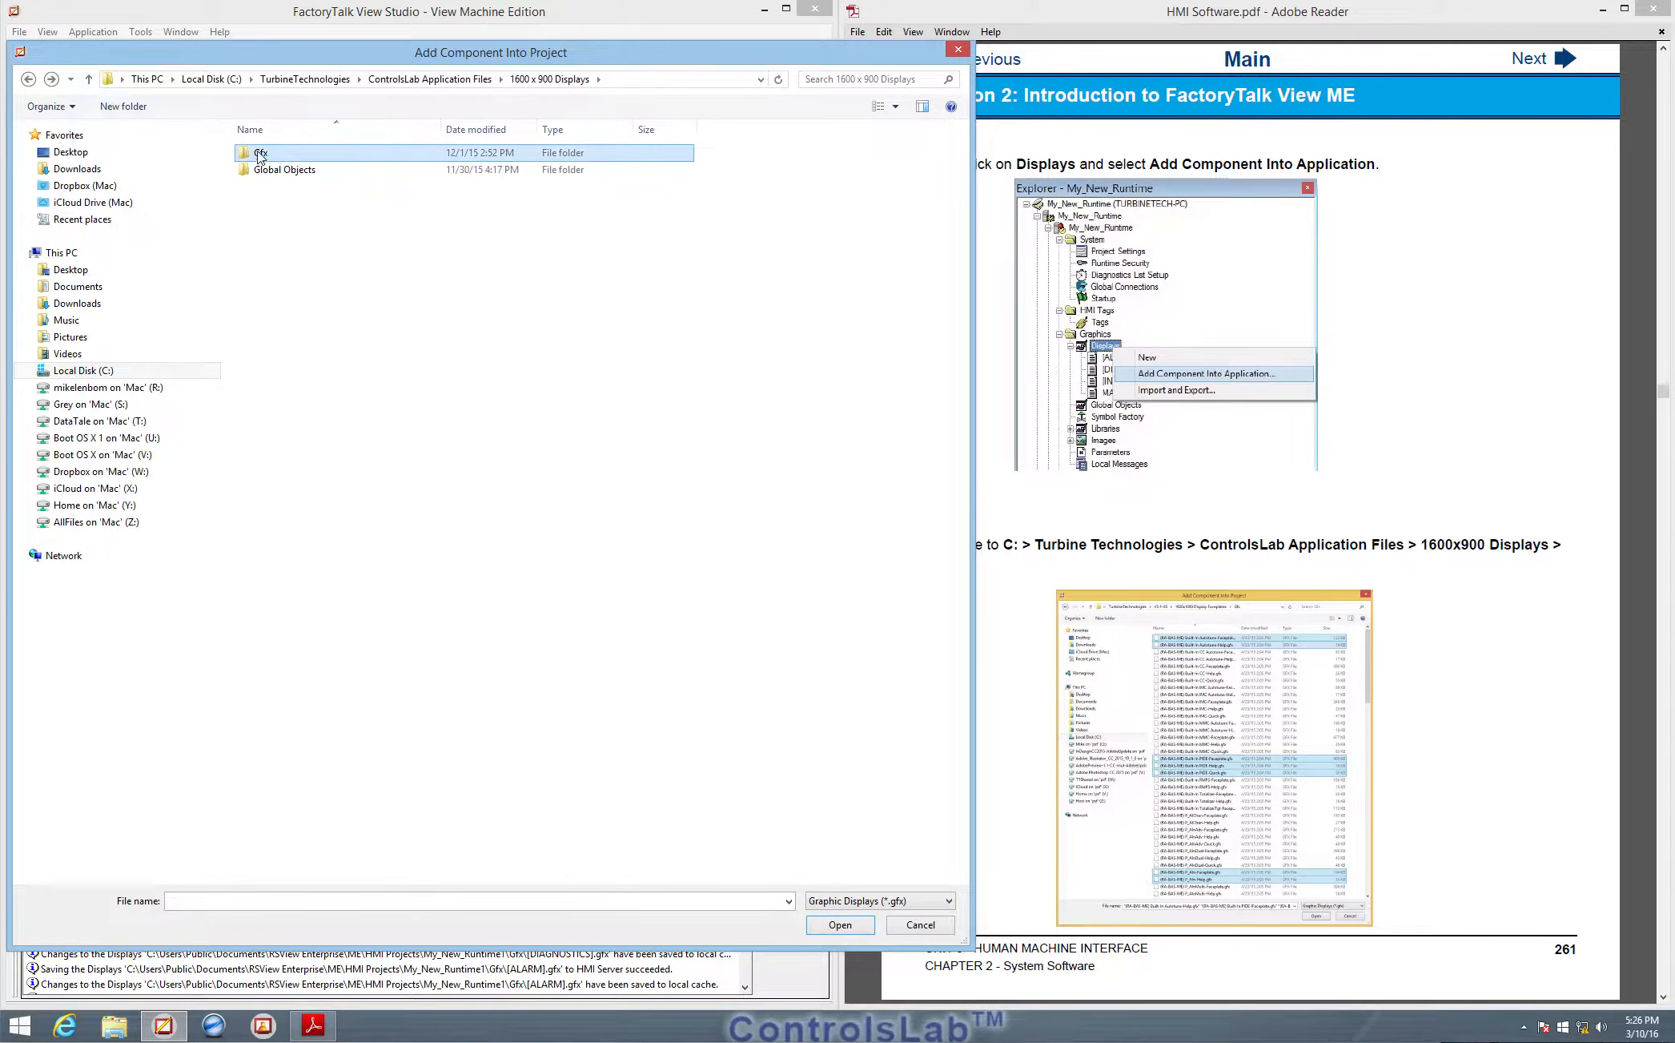
pyautogui.moveTo(305, 53); pyautogui.dragTo(657, 565)
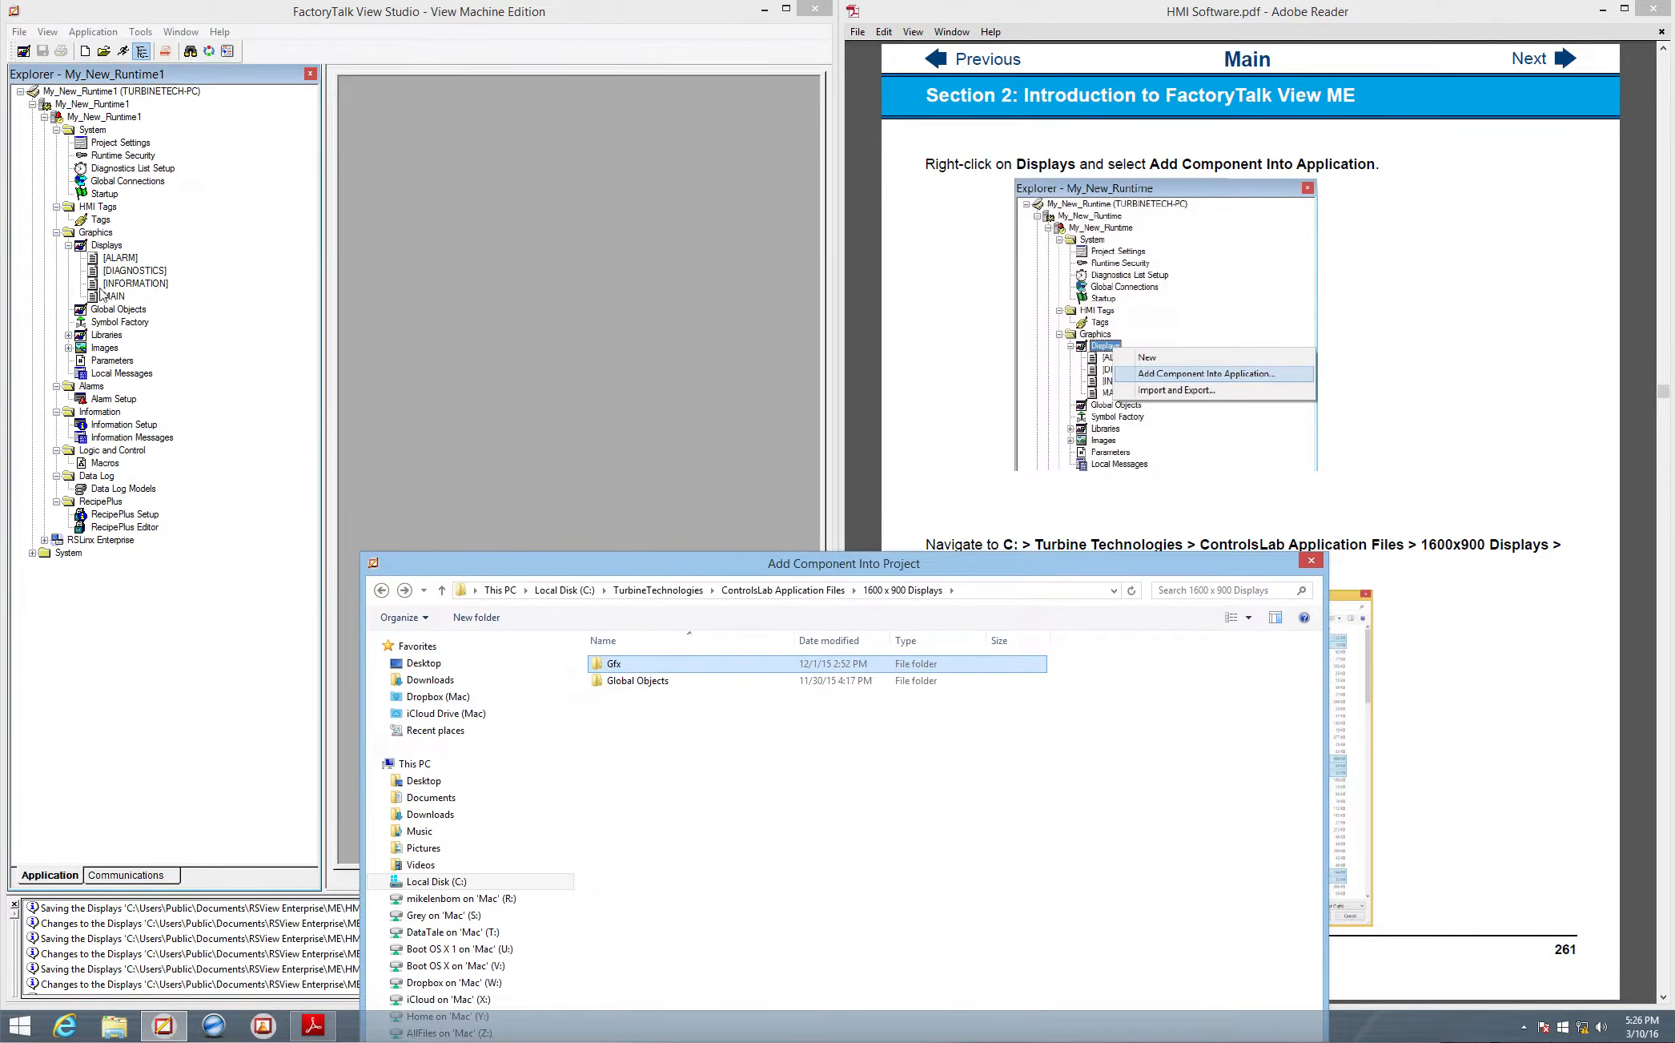
pyautogui.moveTo(529, 563); pyautogui.dragTo(268, 140)
pyautogui.doubleClick(306, 167)
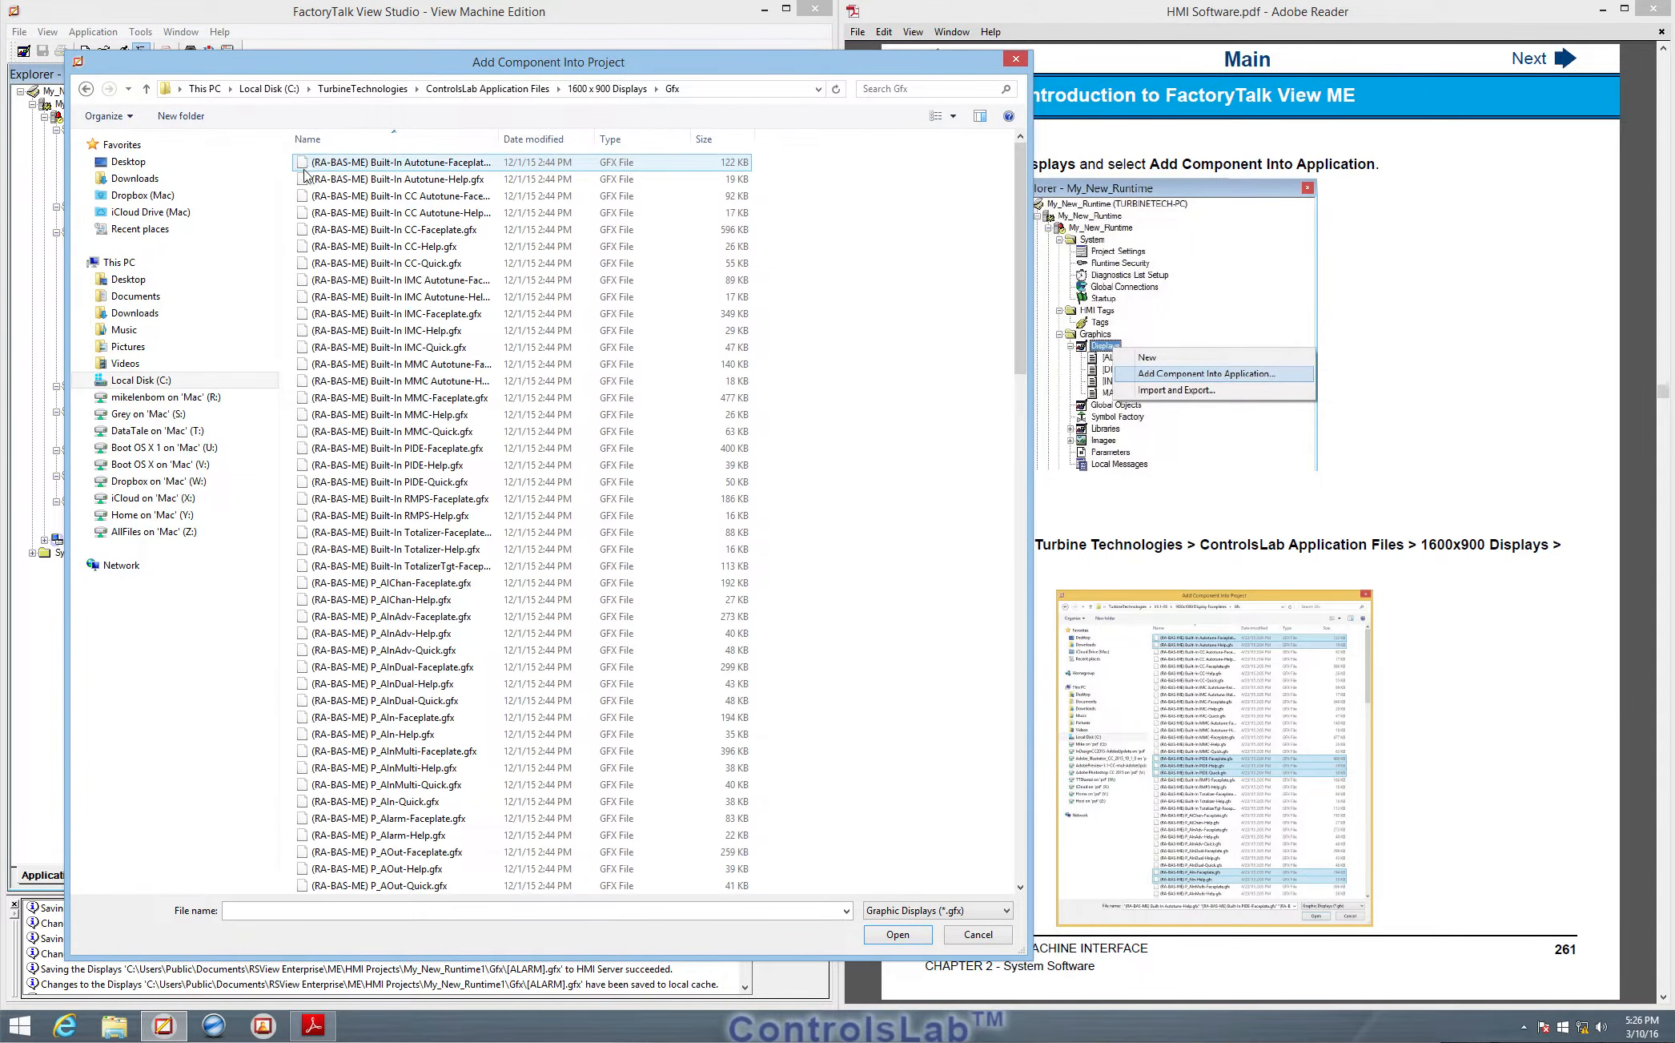
pyautogui.moveTo(613, 74); pyautogui.dragTo(564, 64)
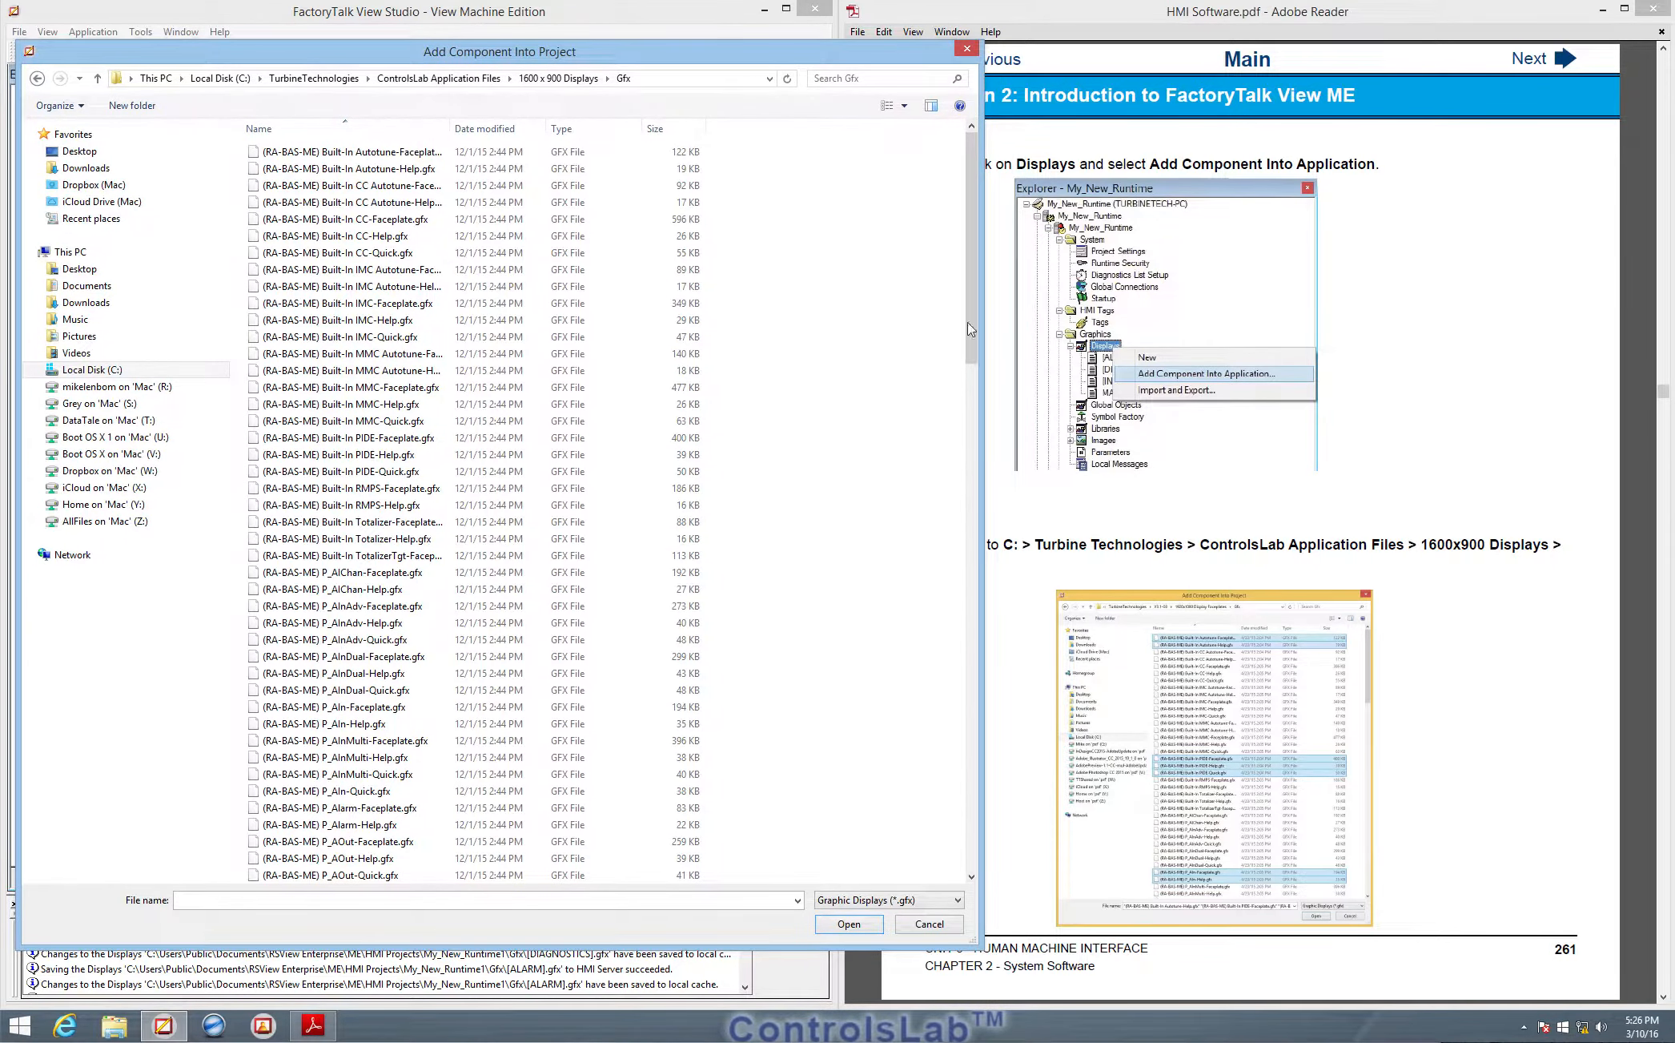
pyautogui.moveTo(752, 60)
pyautogui.mouseDown()
pyautogui.moveTo(684, 73)
pyautogui.moveTo(757, 77)
pyautogui.mouseUp()
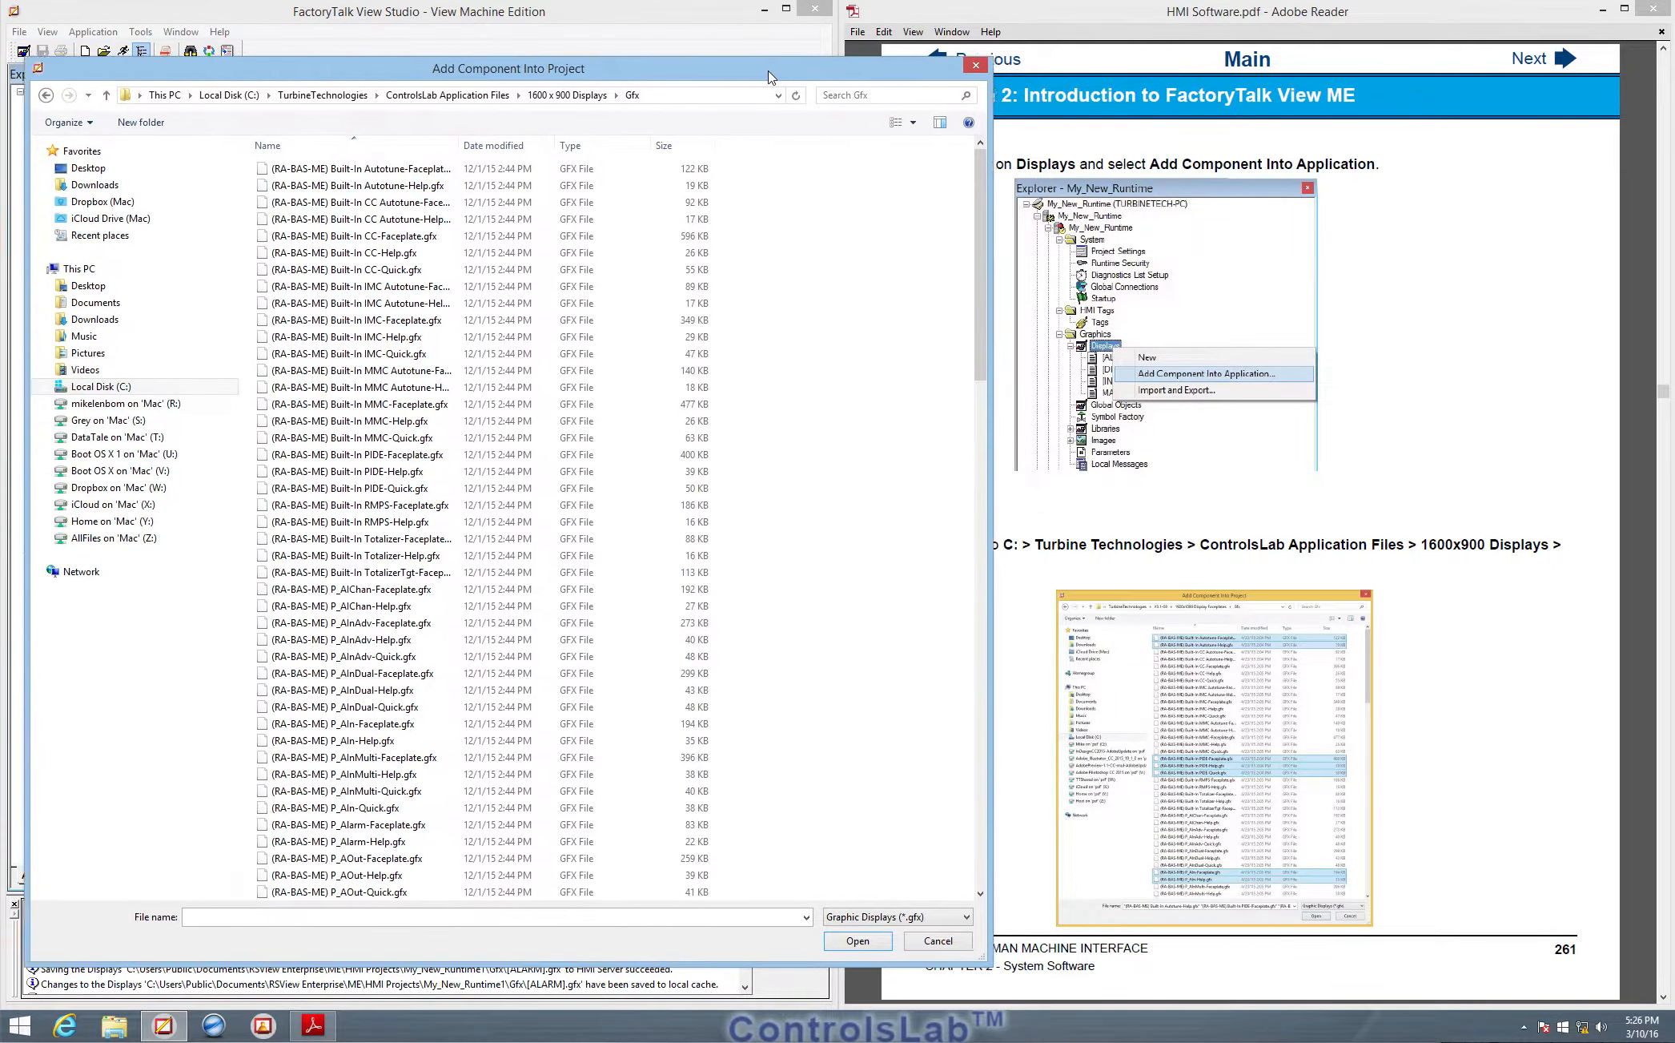
pyautogui.click(1460, 282)
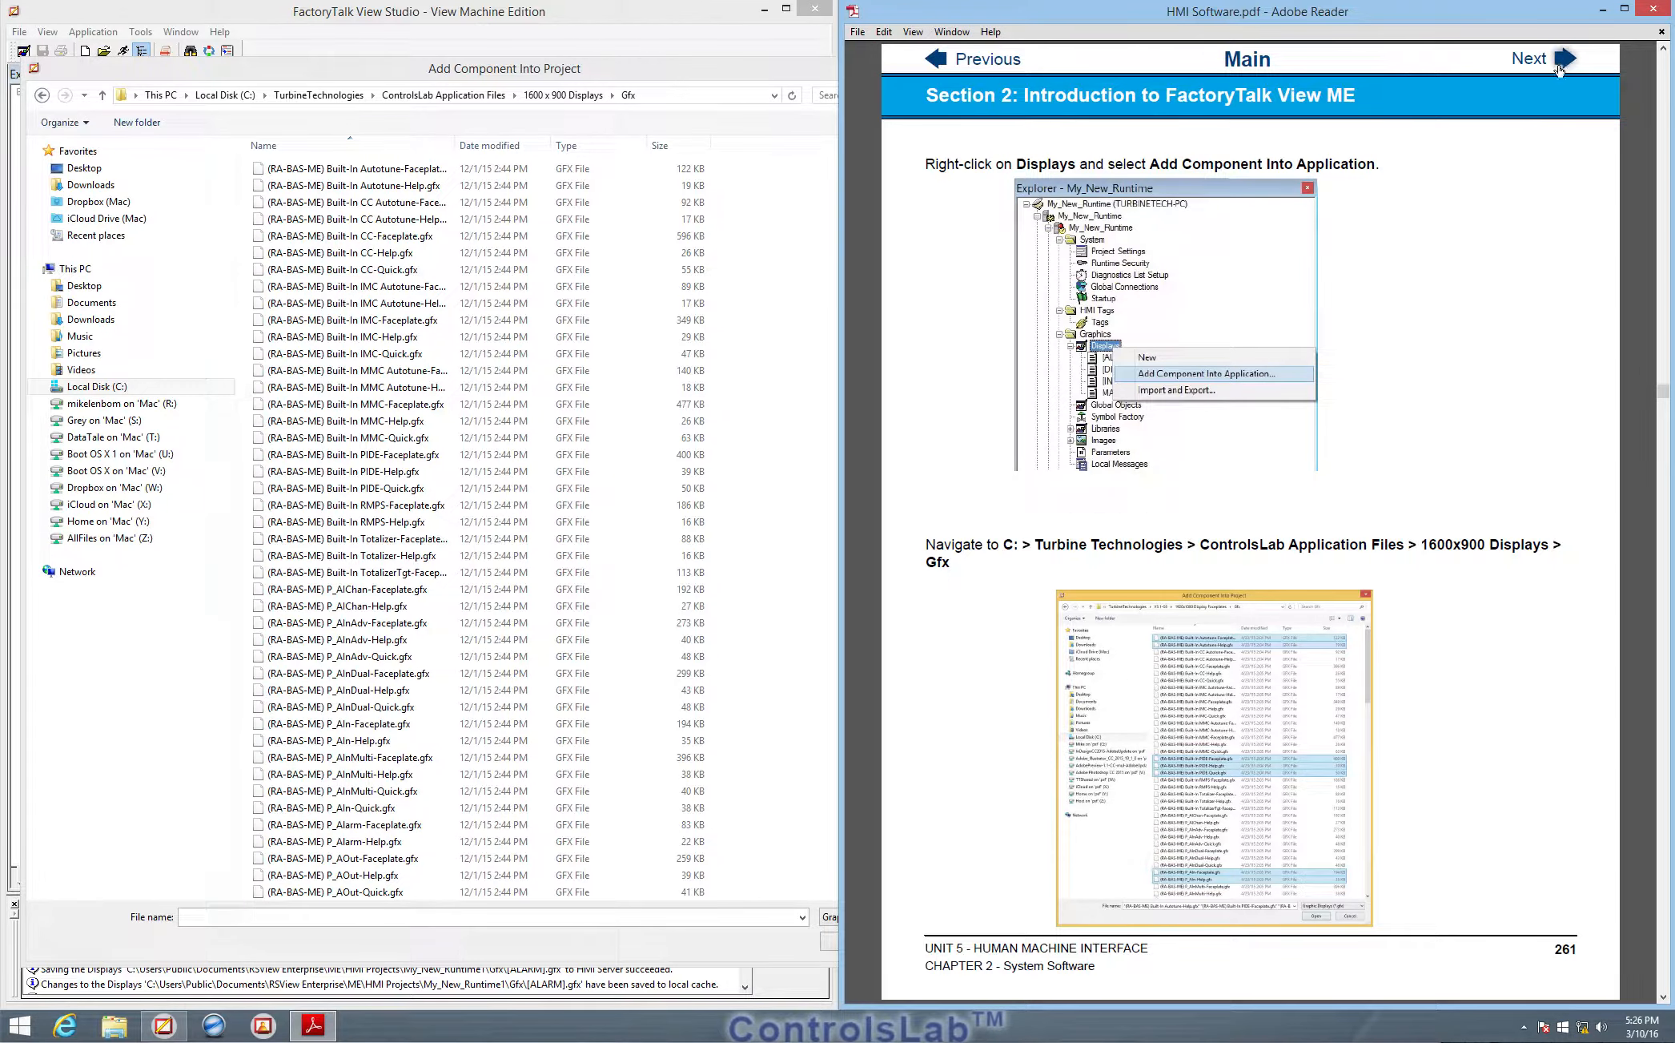
pyautogui.click(1563, 62)
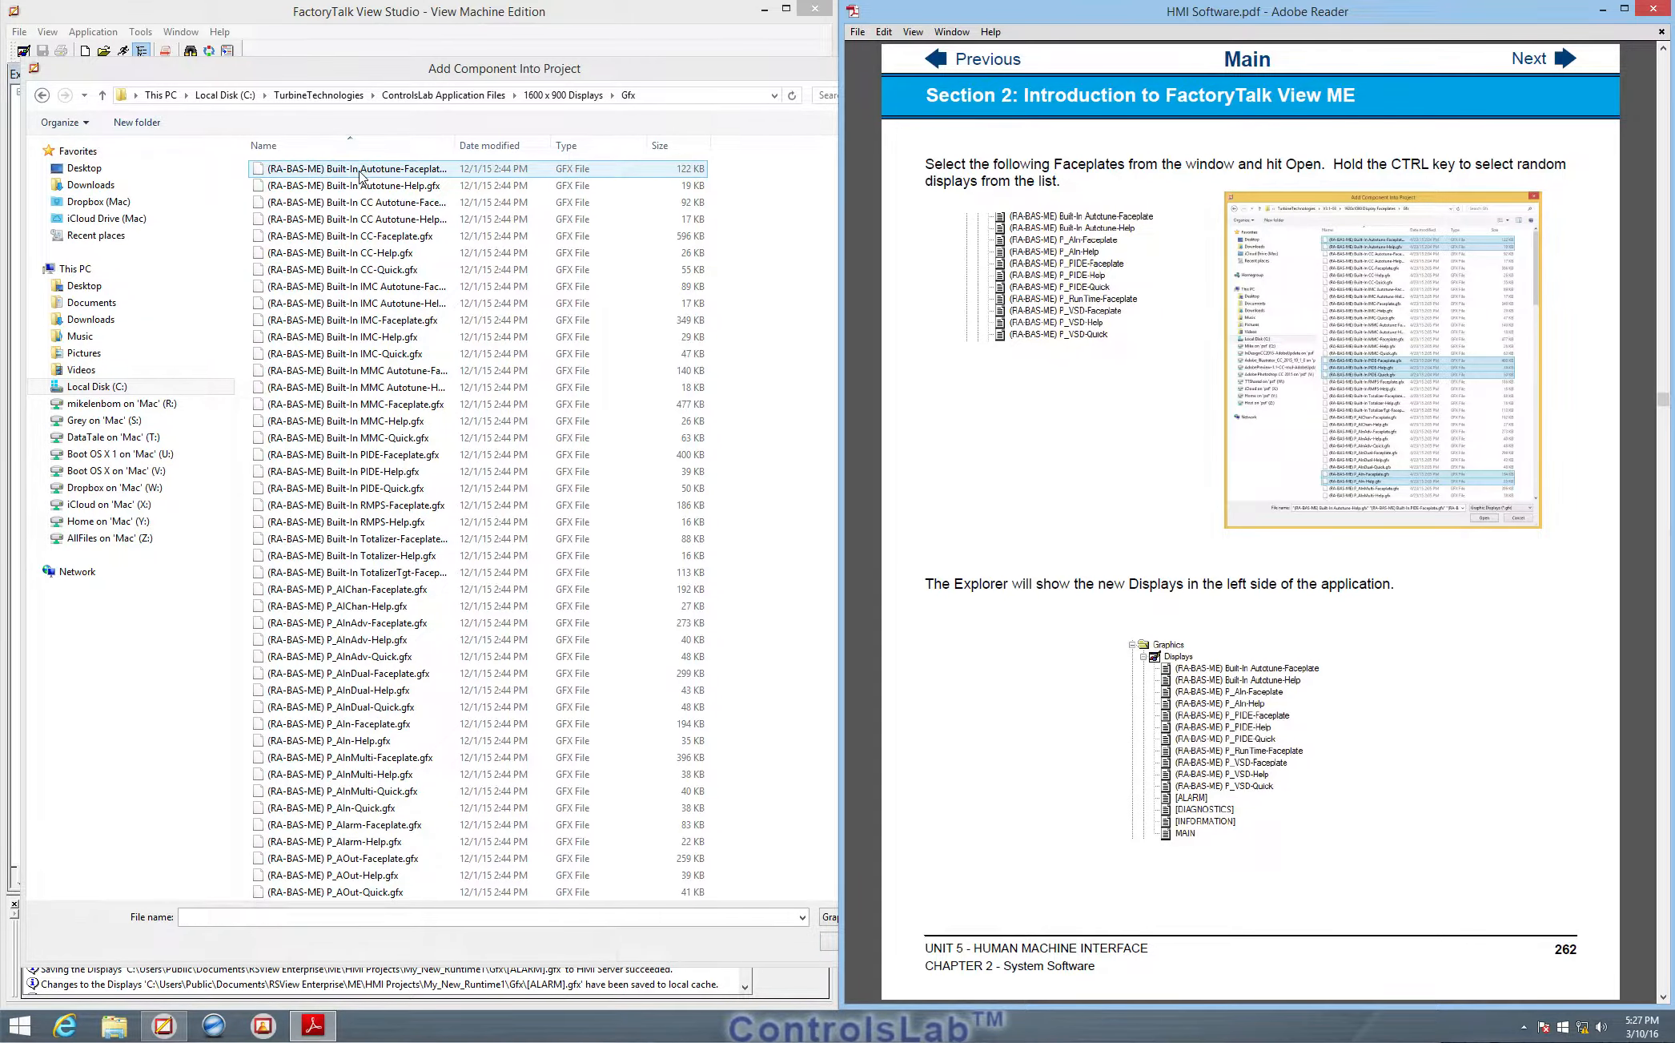
# - Select the Built-In Autotune-Faceplate, Built-In Autotune-Help, P_AIn-Faceplate and P_AIn-Help display files together
pyautogui.click(359, 171)
pyautogui.keyDown('ctrl'); pyautogui.click(366, 187); pyautogui.keyUp('ctrl')
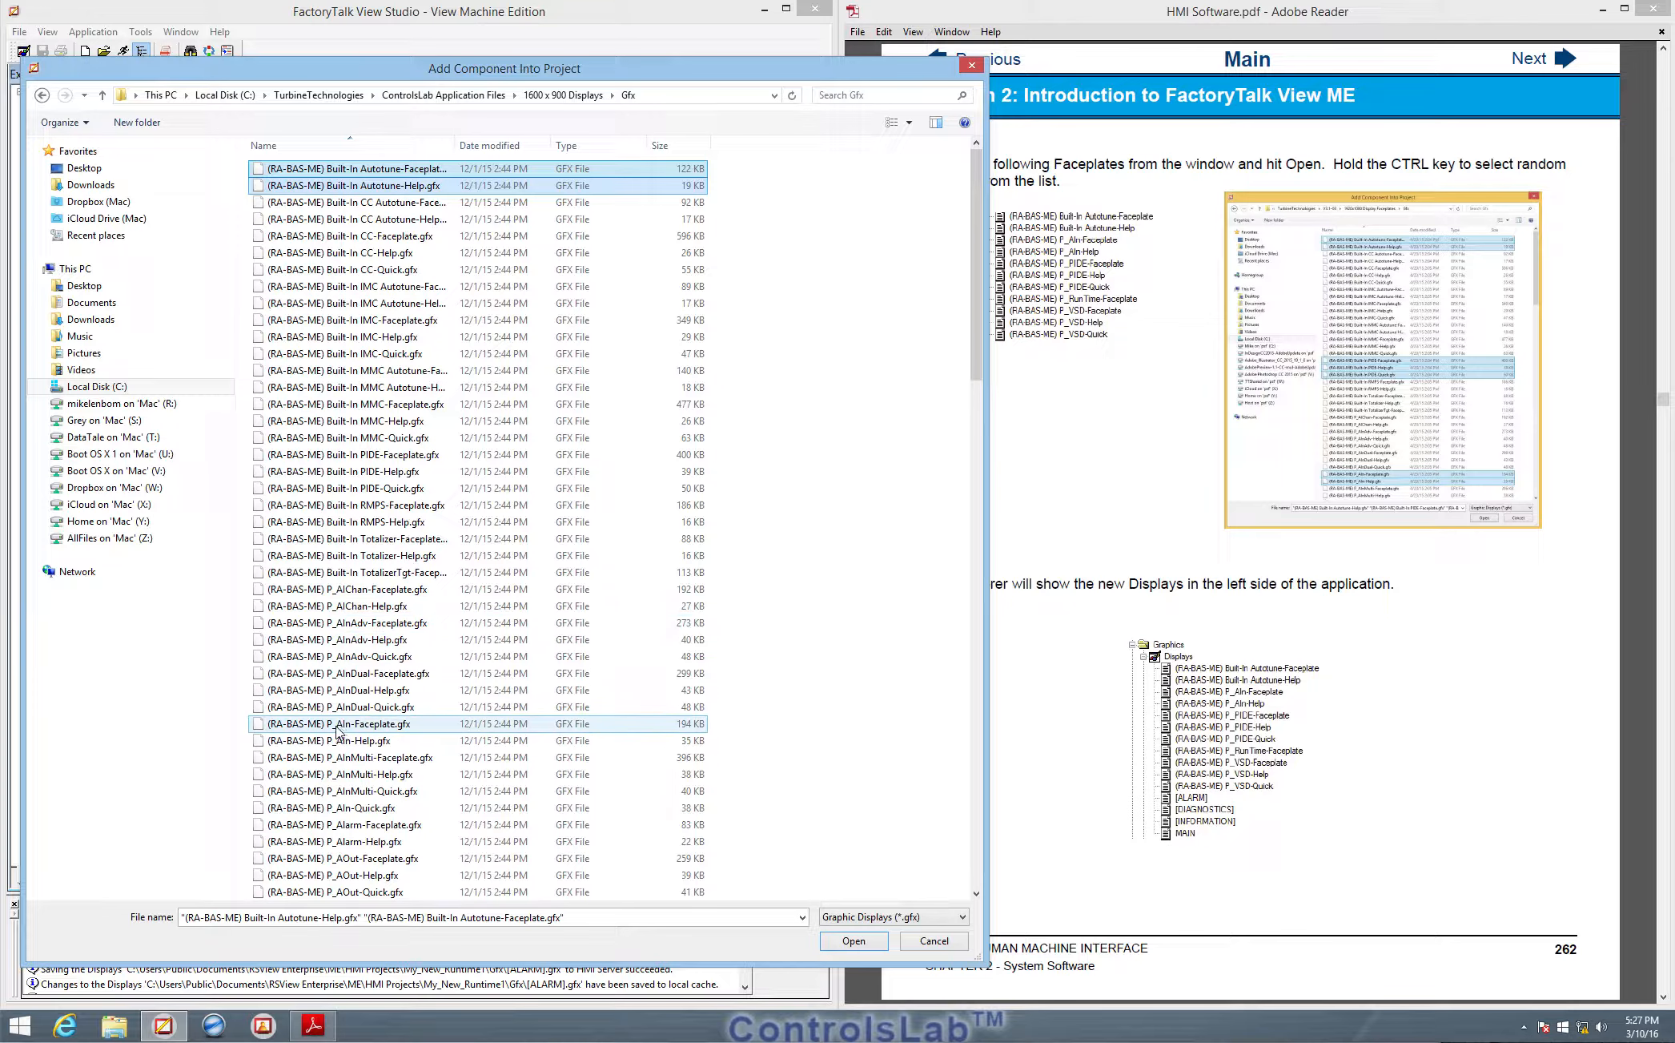
pyautogui.keyDown('ctrl'); pyautogui.click(337, 724); pyautogui.keyUp('ctrl')
pyautogui.keyDown('ctrl'); pyautogui.click(346, 743); pyautogui.keyUp('ctrl')
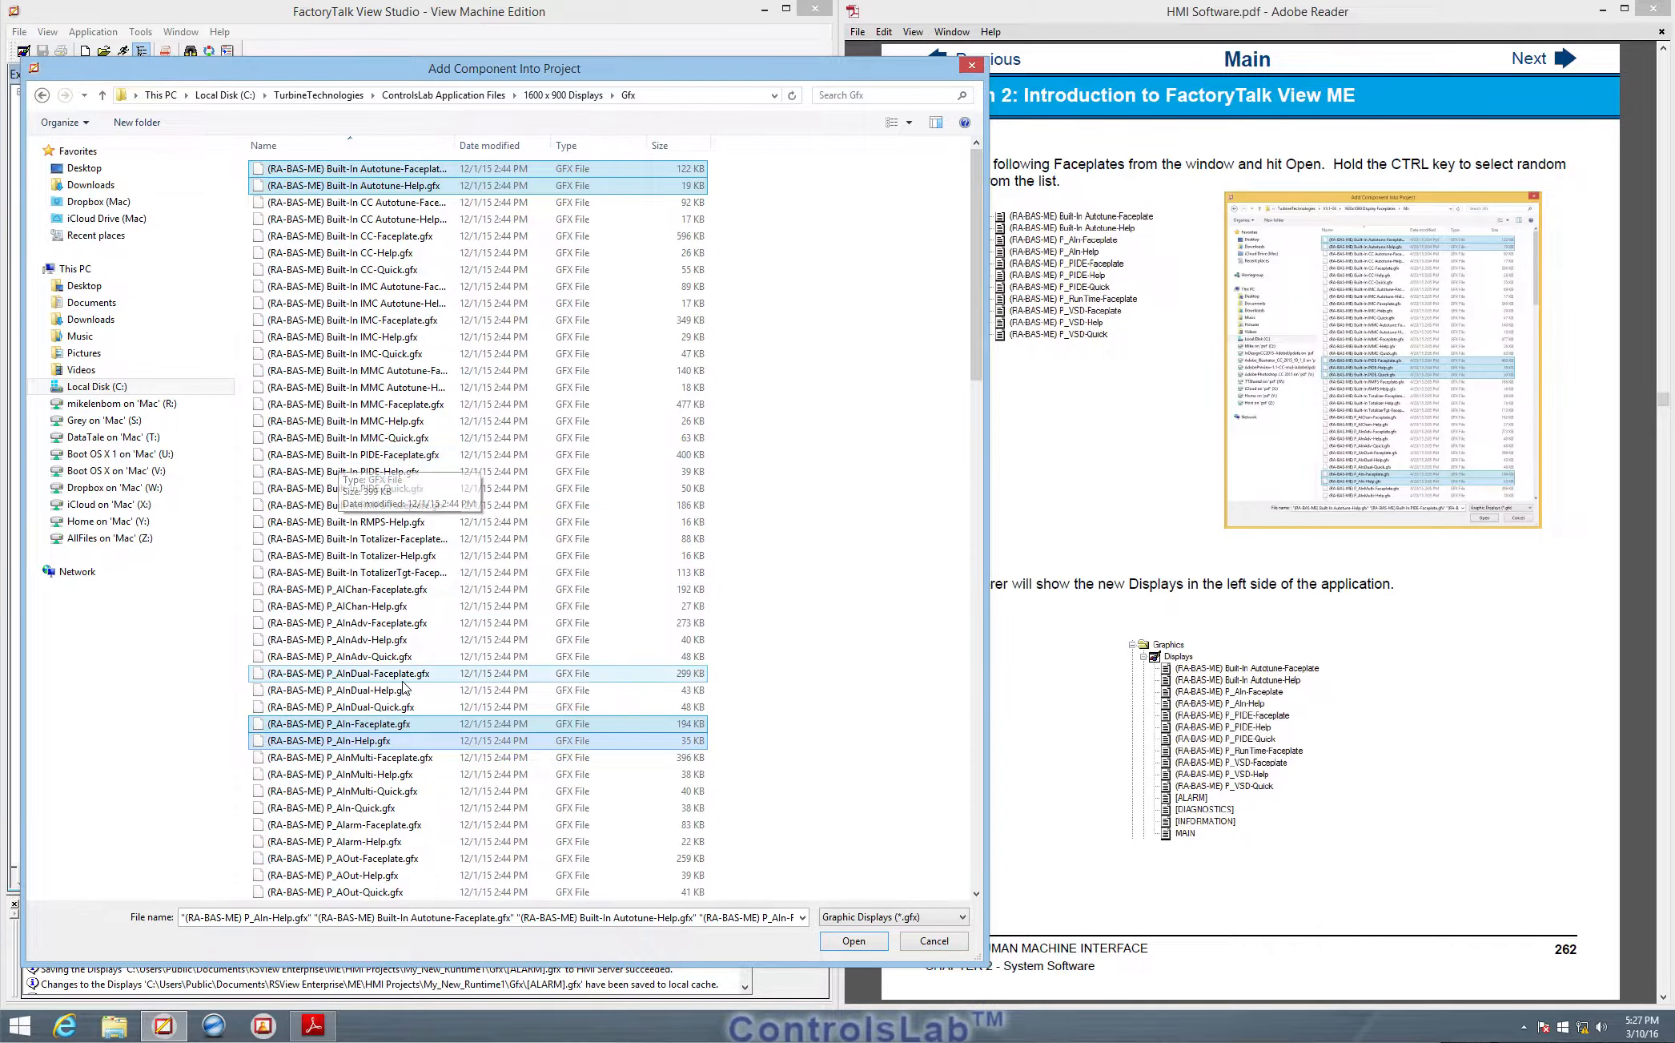
# - Try to extend the selection with the P_VSD-Faceplate, P_VSD-Help and P_VSD-Quick display files
pyautogui.moveTo(983, 329); pyautogui.dragTo(971, 366)
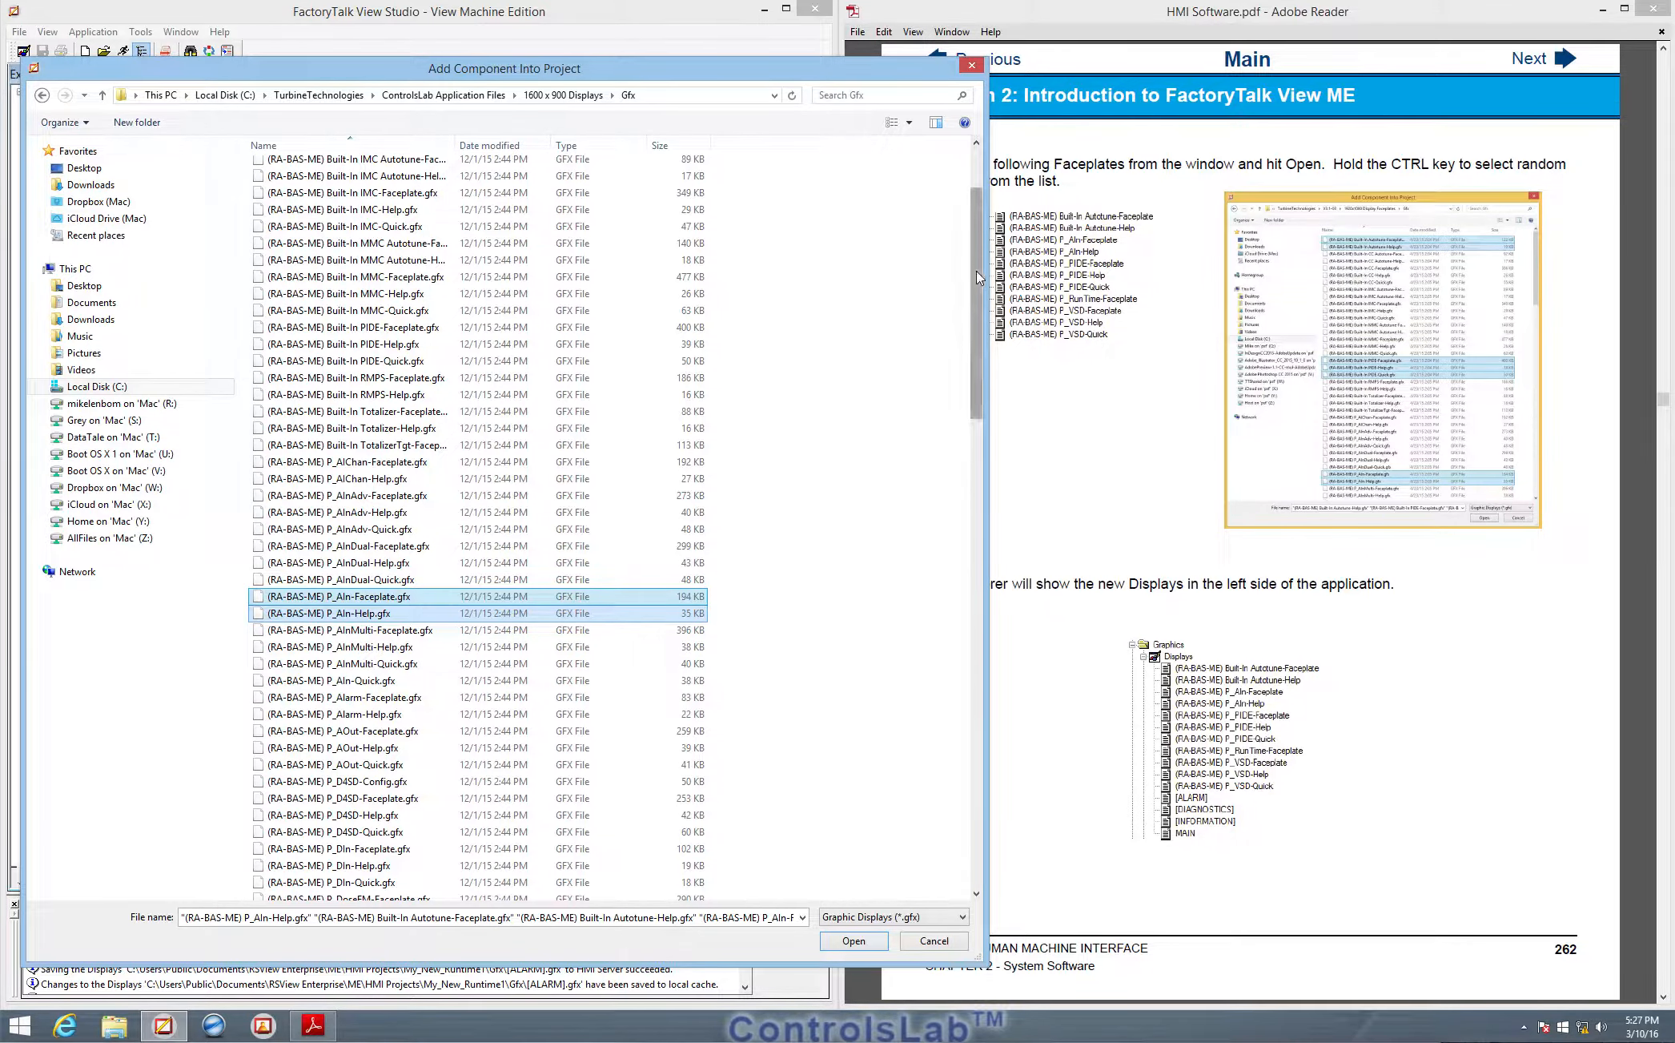
pyautogui.scroll(-13, 1006, 457)
pyautogui.scroll(-10, 999, 489)
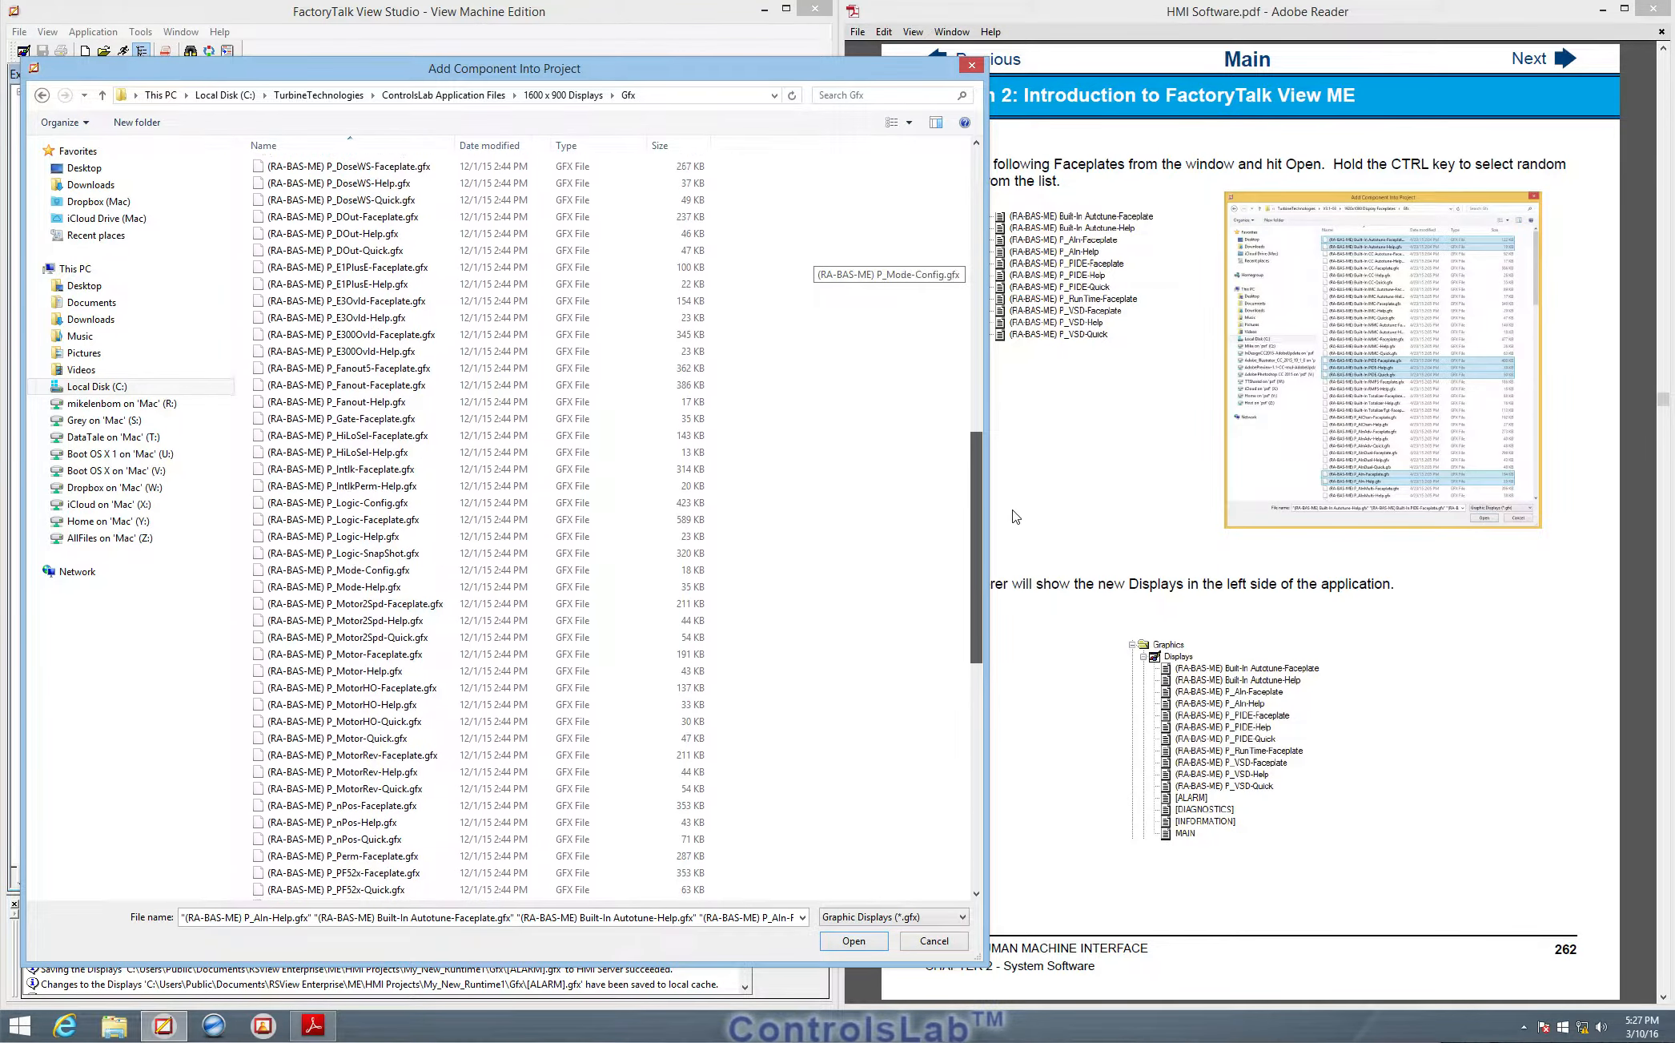
pyautogui.scroll(-7, 1004, 633)
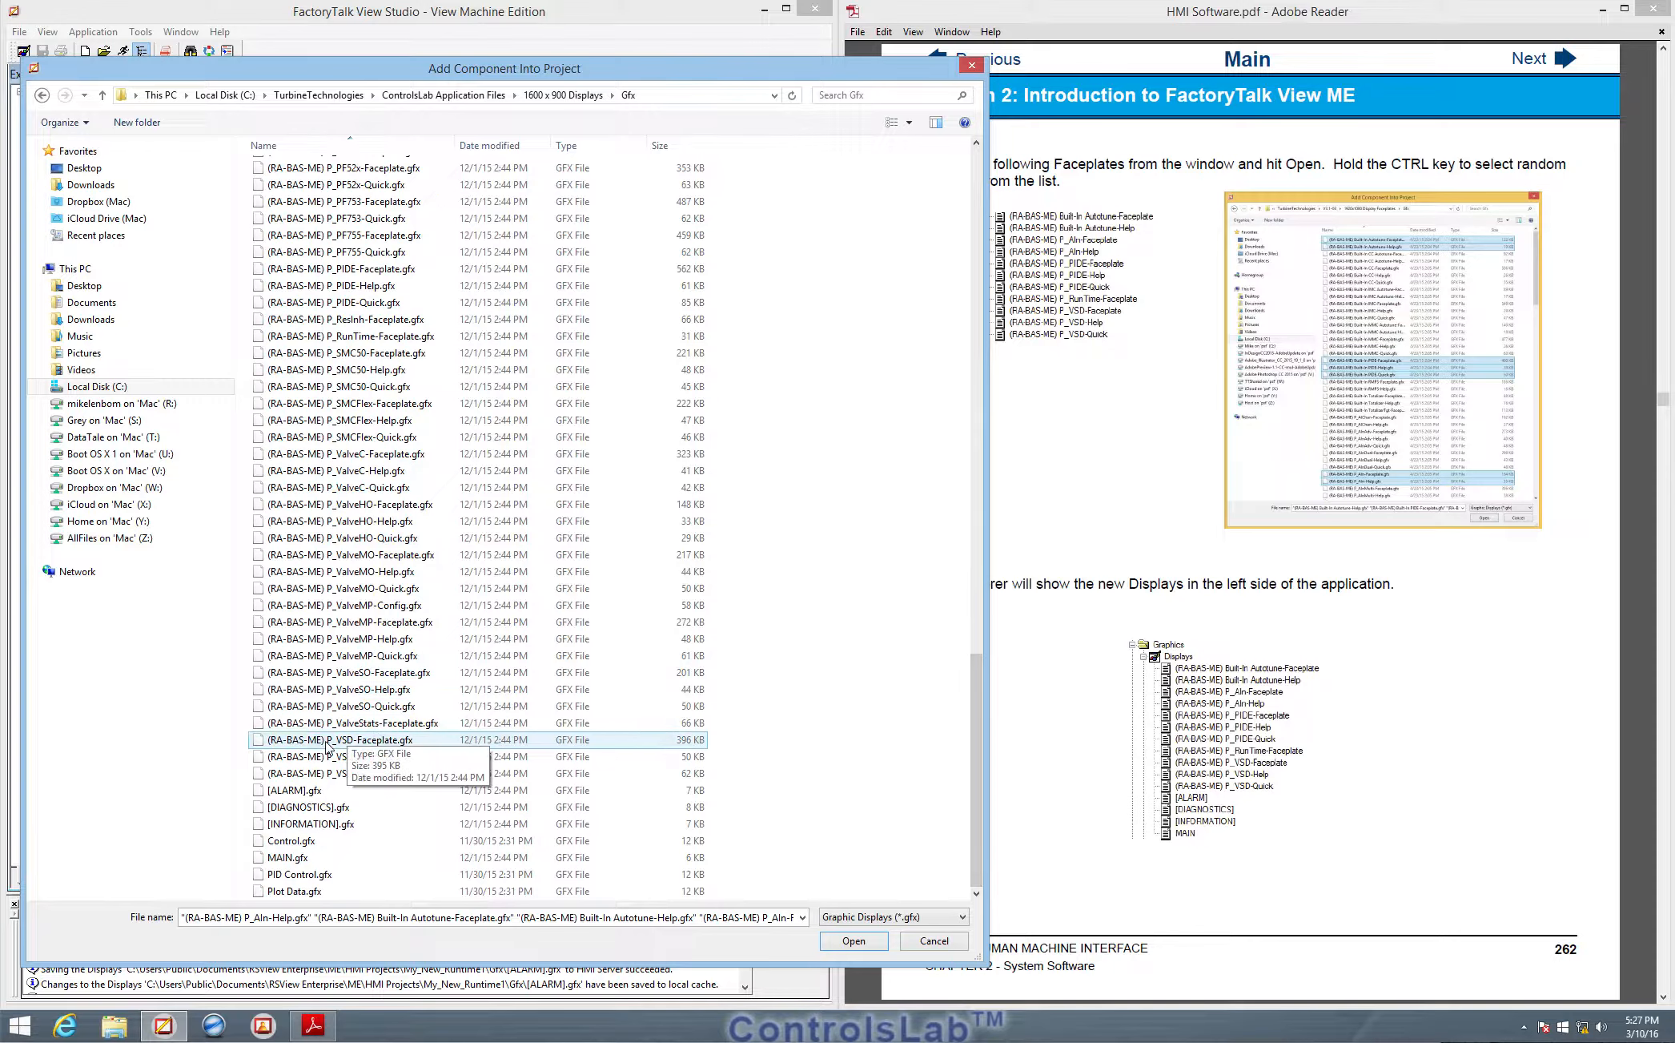
pyautogui.click(352, 740)
pyautogui.keyDown('ctrl'); pyautogui.click(356, 757); pyautogui.keyUp('ctrl')
pyautogui.keyDown('ctrl'); pyautogui.click(357, 774); pyautogui.keyUp('ctrl')
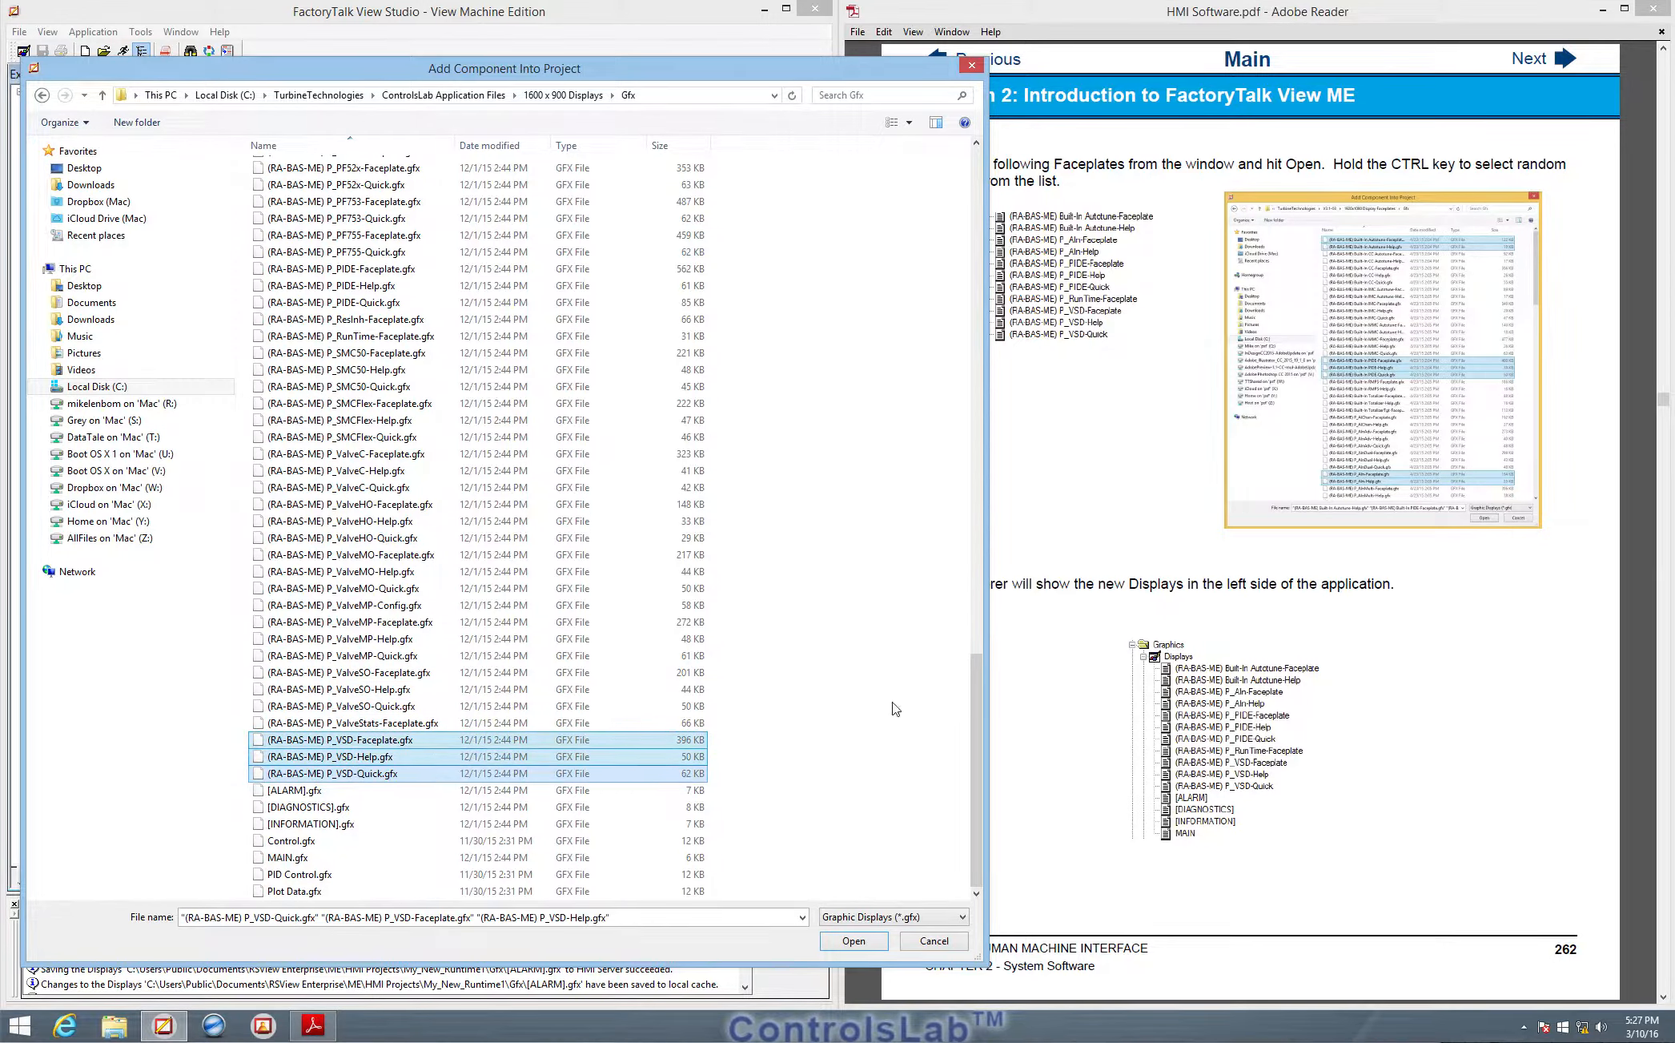
# - Add the Built-In PIDE-Faceplate, Built-In PIDE-Help and Built-In PIDE-Quick displays to the application
pyautogui.moveTo(974, 691); pyautogui.dragTo(1008, 184)
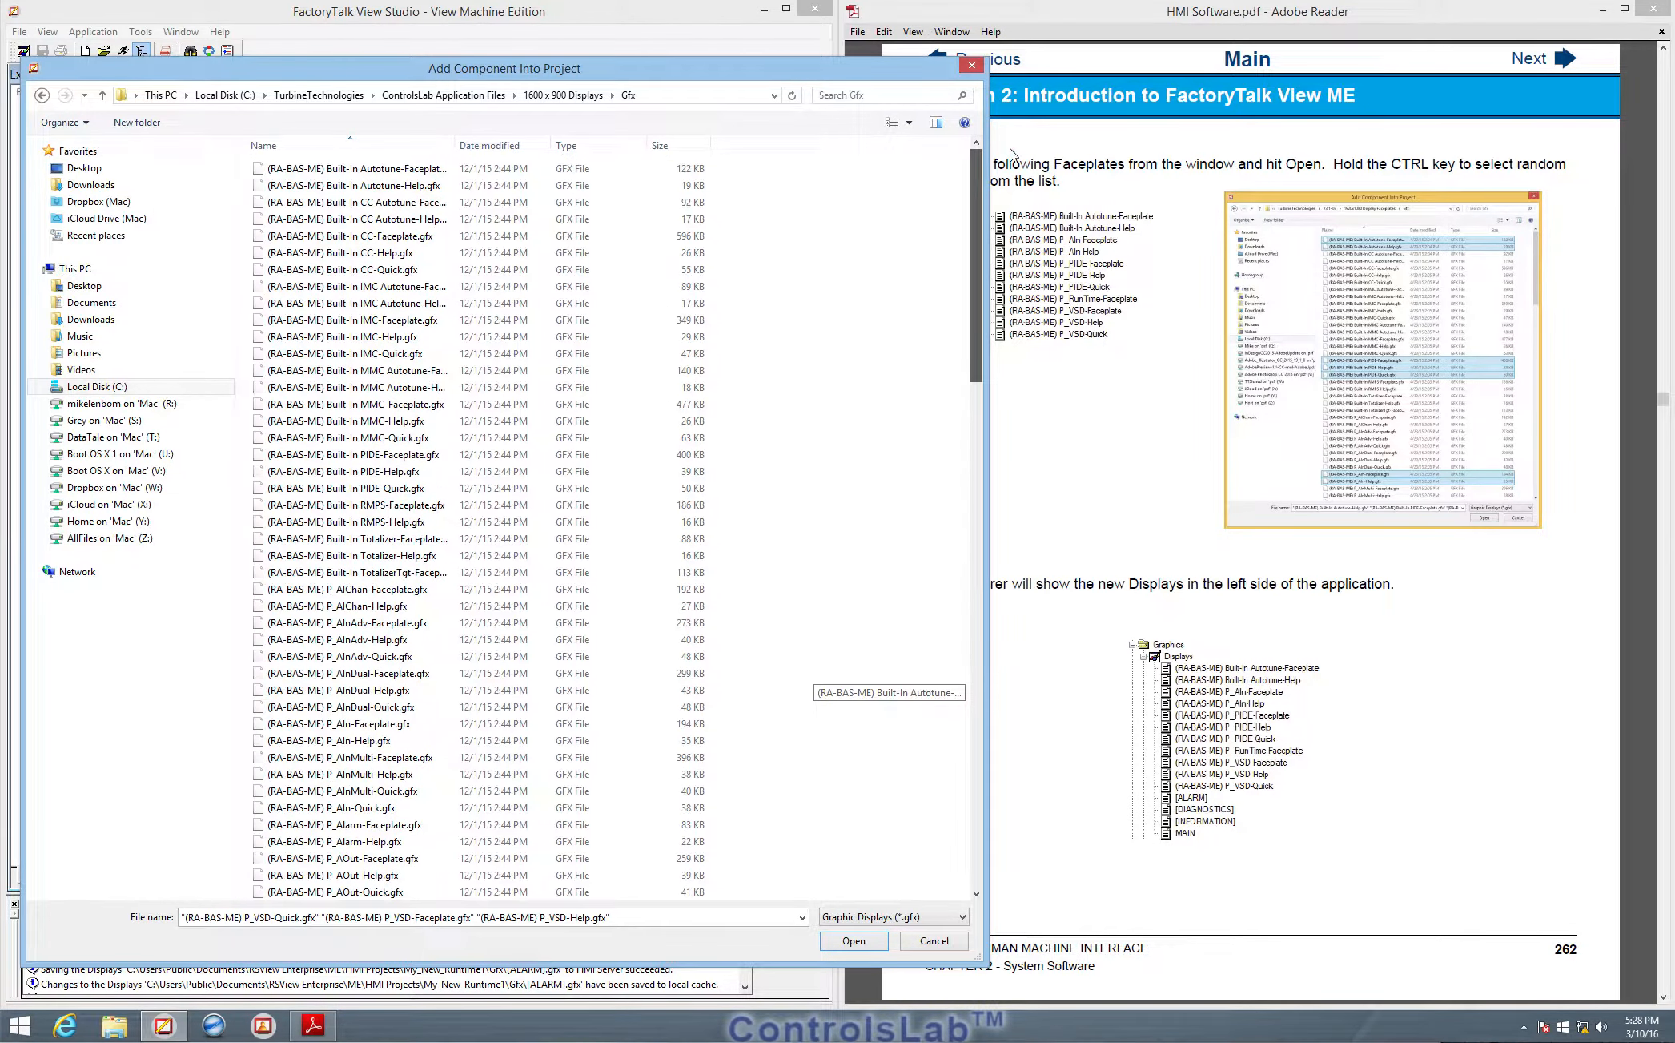
pyautogui.click(398, 460)
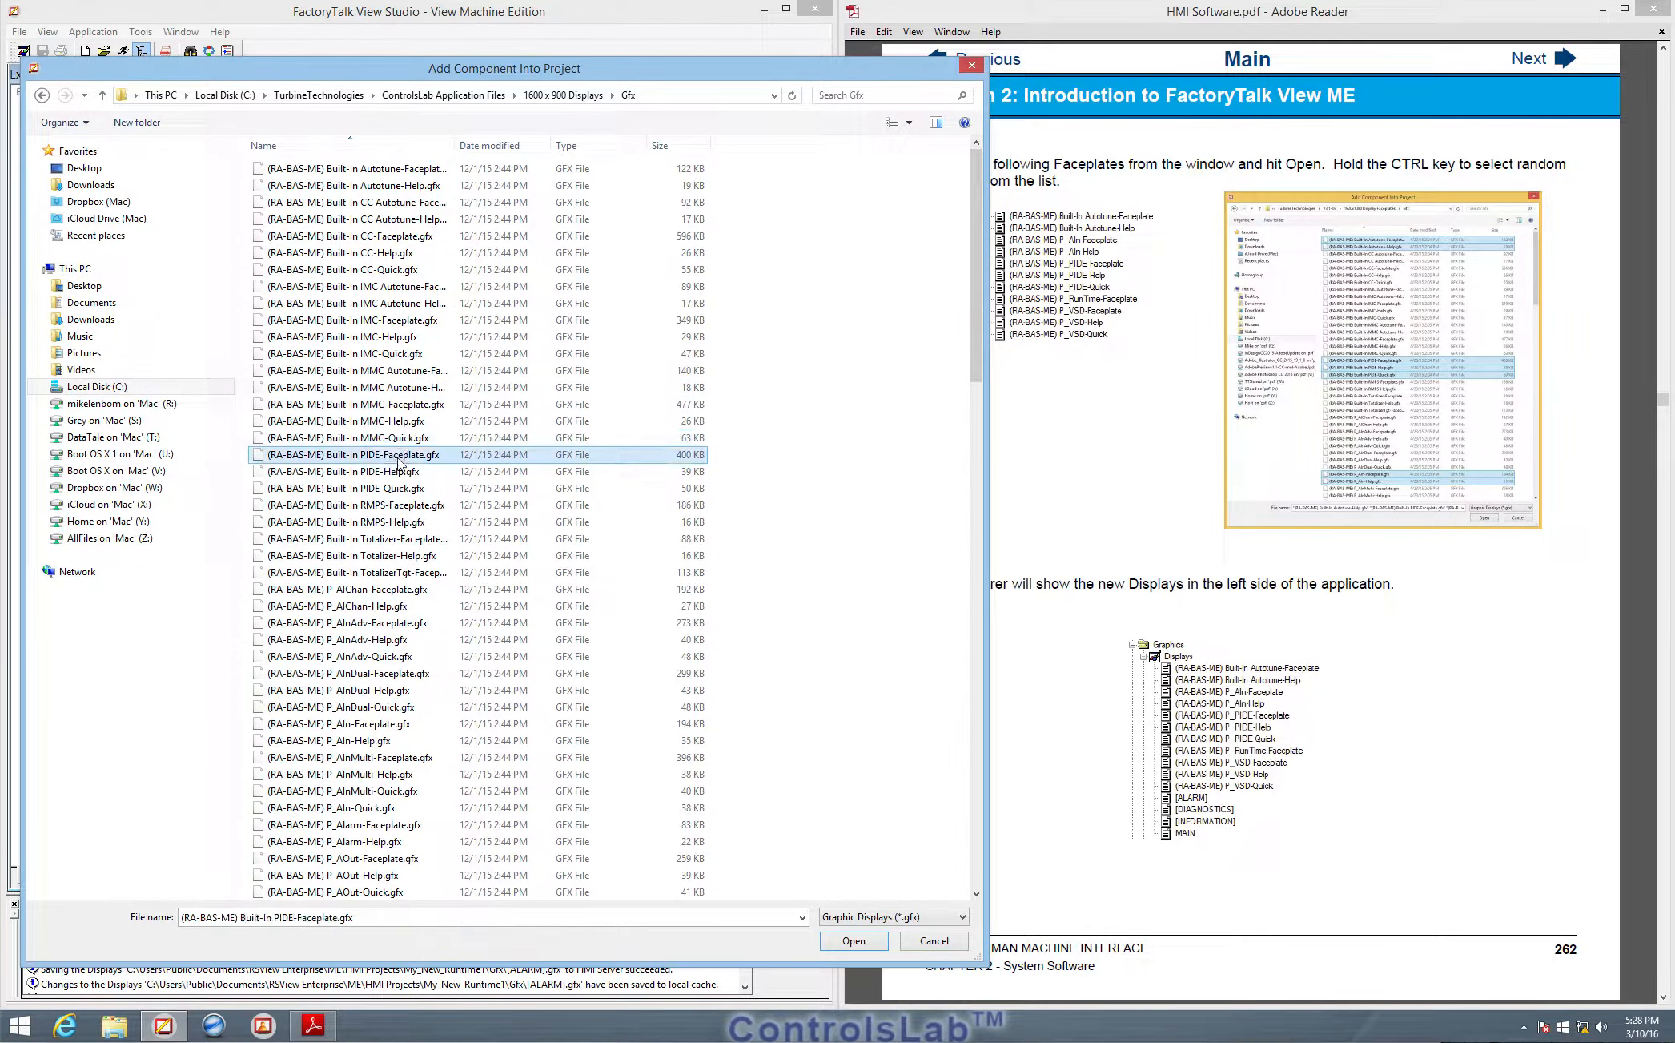
pyautogui.keyDown('ctrl'); pyautogui.click(377, 472); pyautogui.keyUp('ctrl')
pyautogui.keyDown('ctrl'); pyautogui.click(371, 488); pyautogui.keyUp('ctrl')
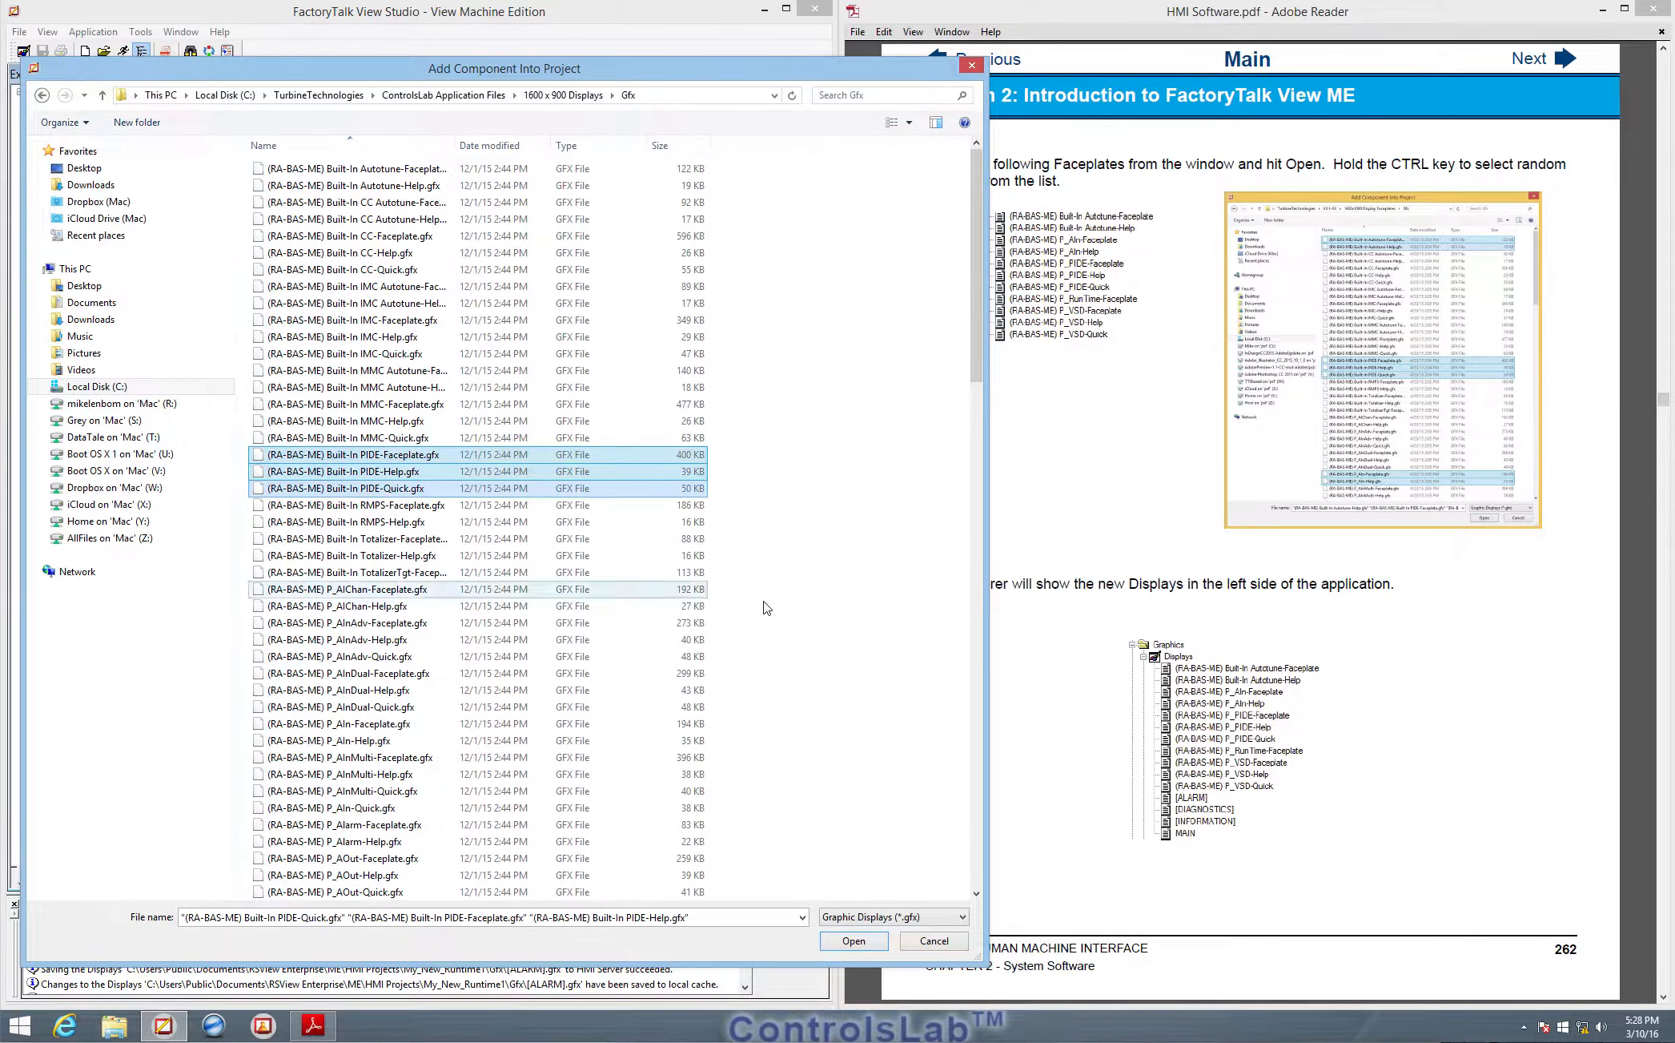
pyautogui.click(854, 941)
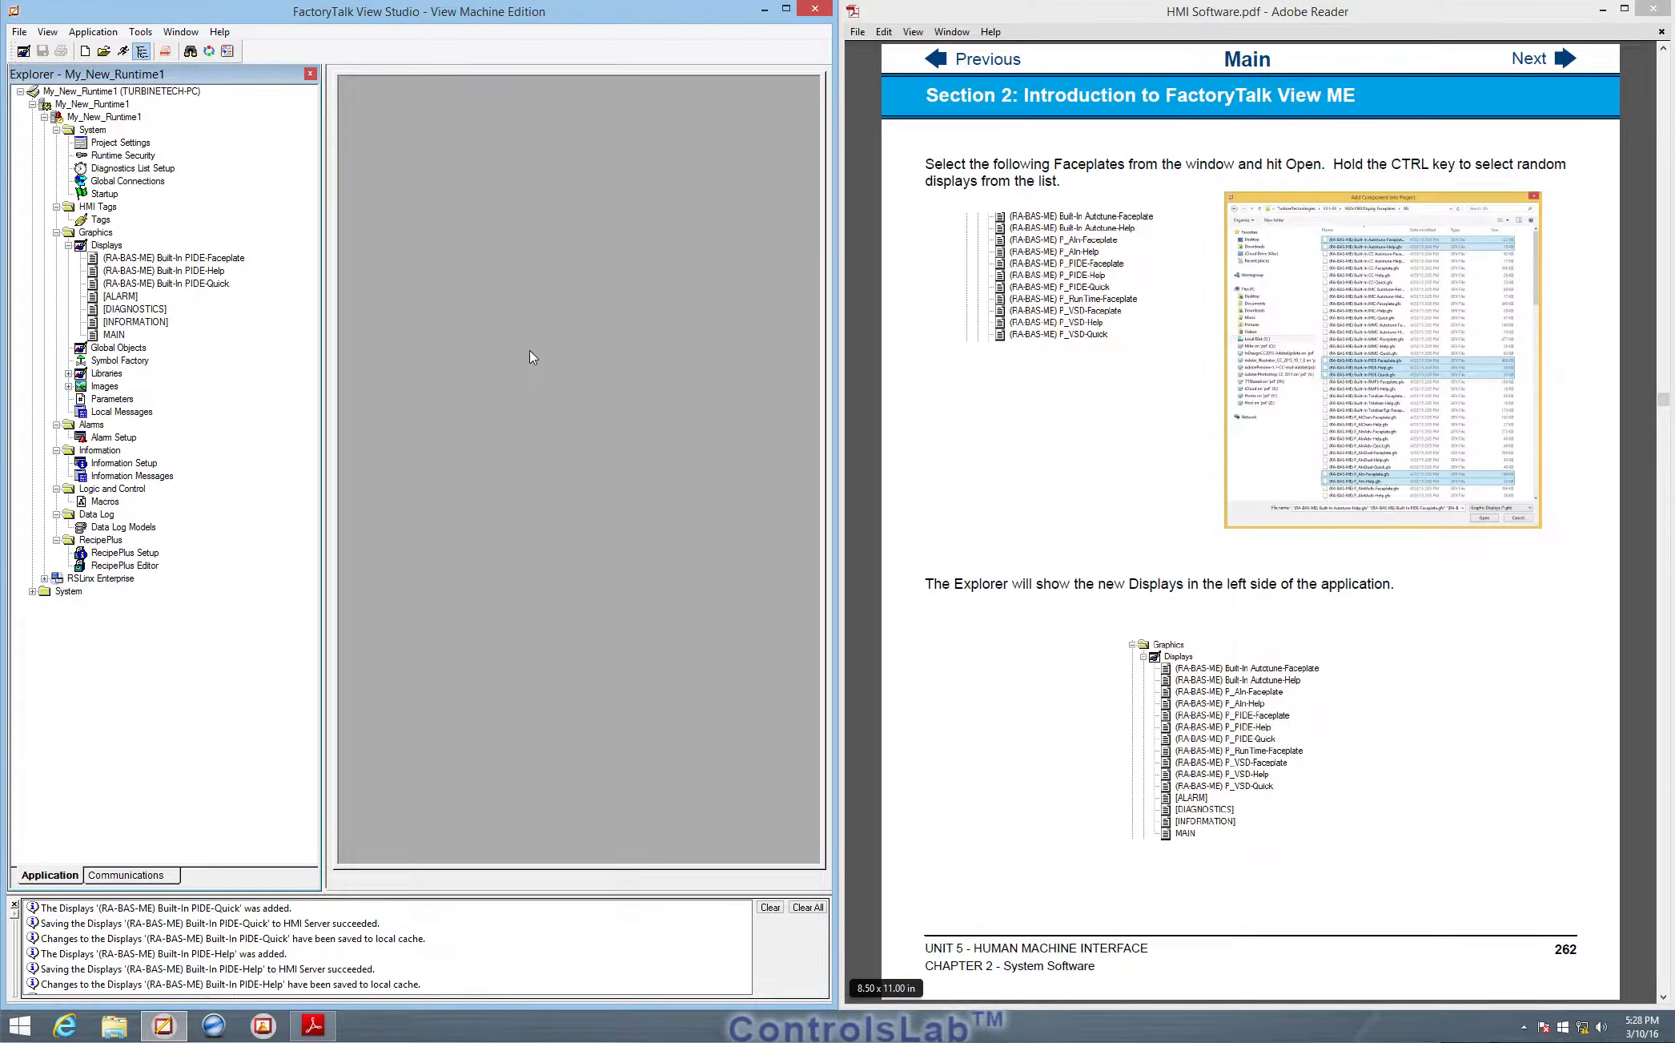
# - Add the P_AIn-Faceplate and P_AIn-Help displays from the Gfx folder into the application
pyautogui.rightClick(106, 245)
pyautogui.click(172, 270)
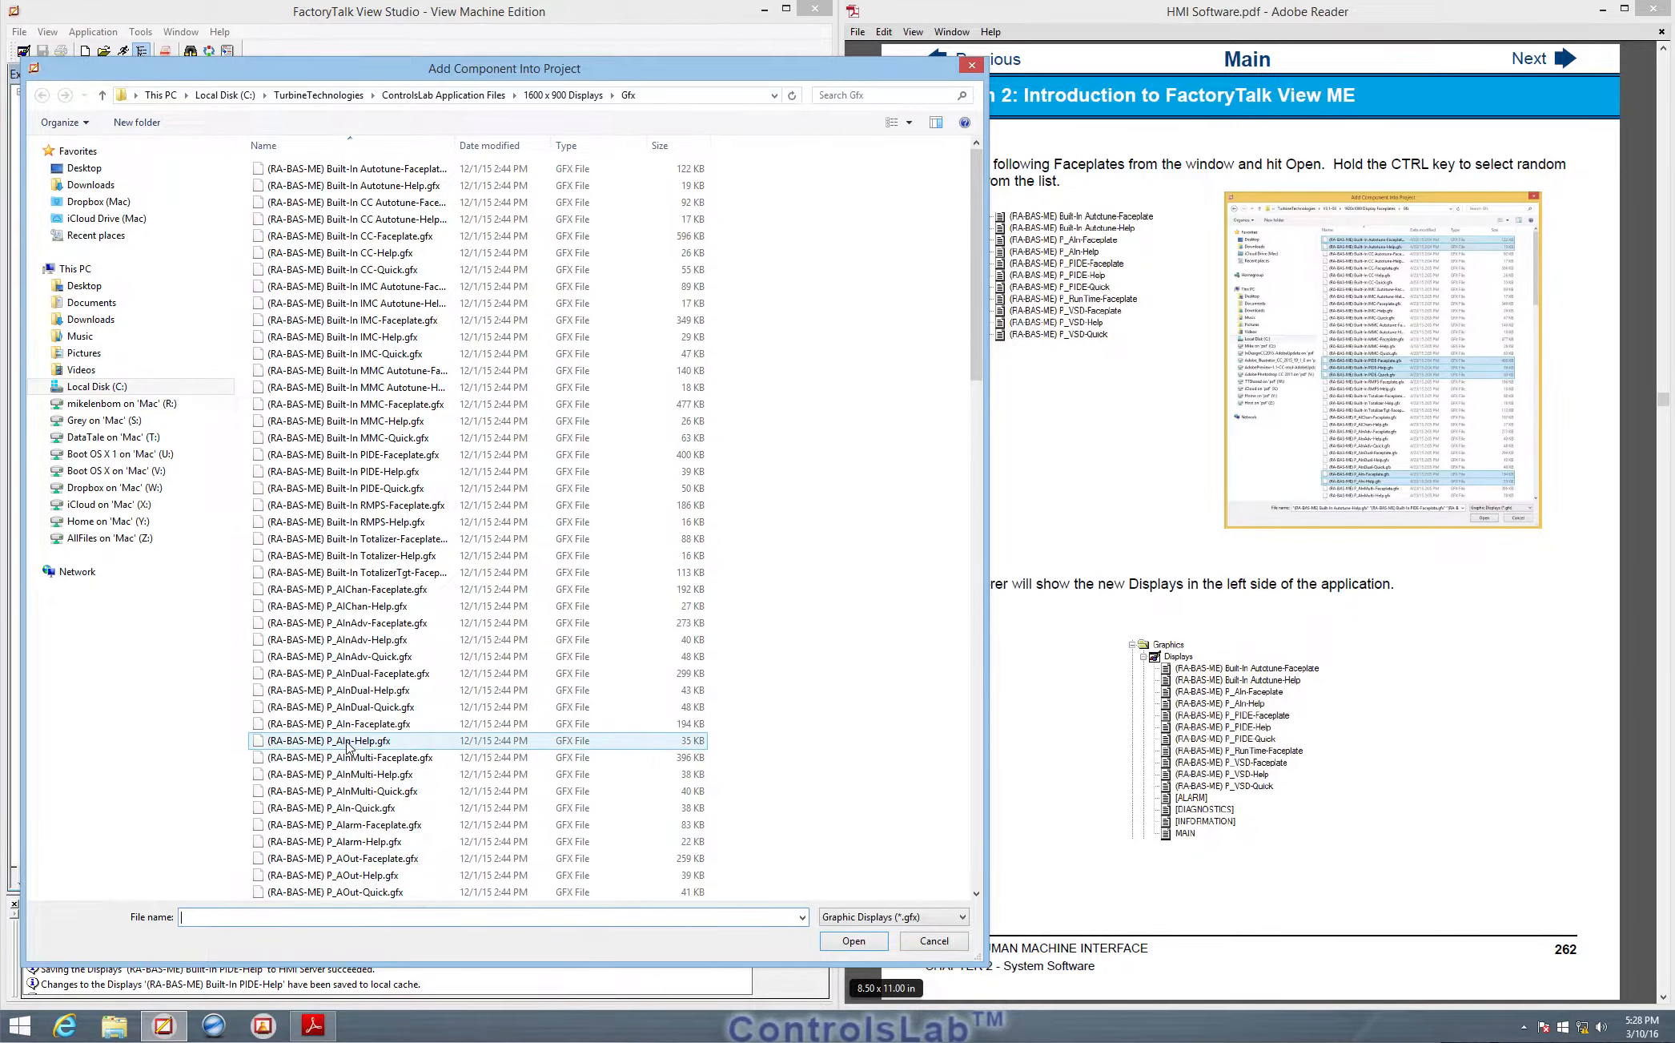
pyautogui.click(348, 743)
pyautogui.keyDown('ctrl'); pyautogui.click(346, 728); pyautogui.keyUp('ctrl')
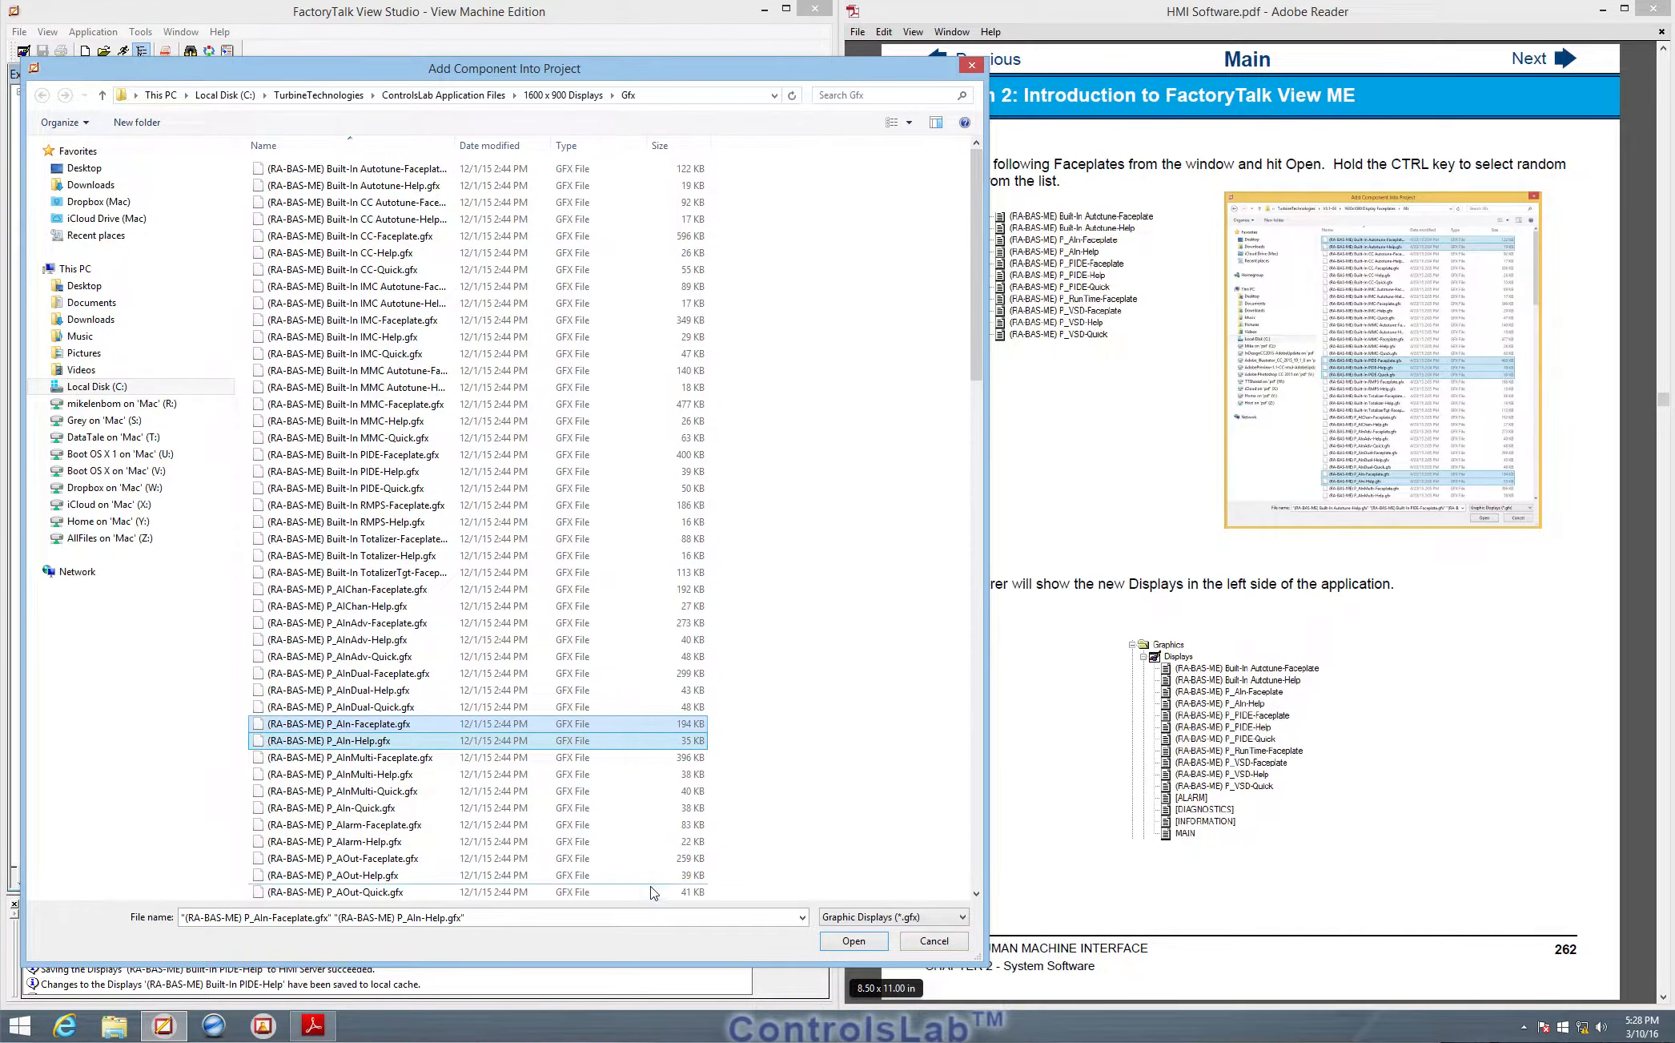
pyautogui.click(854, 942)
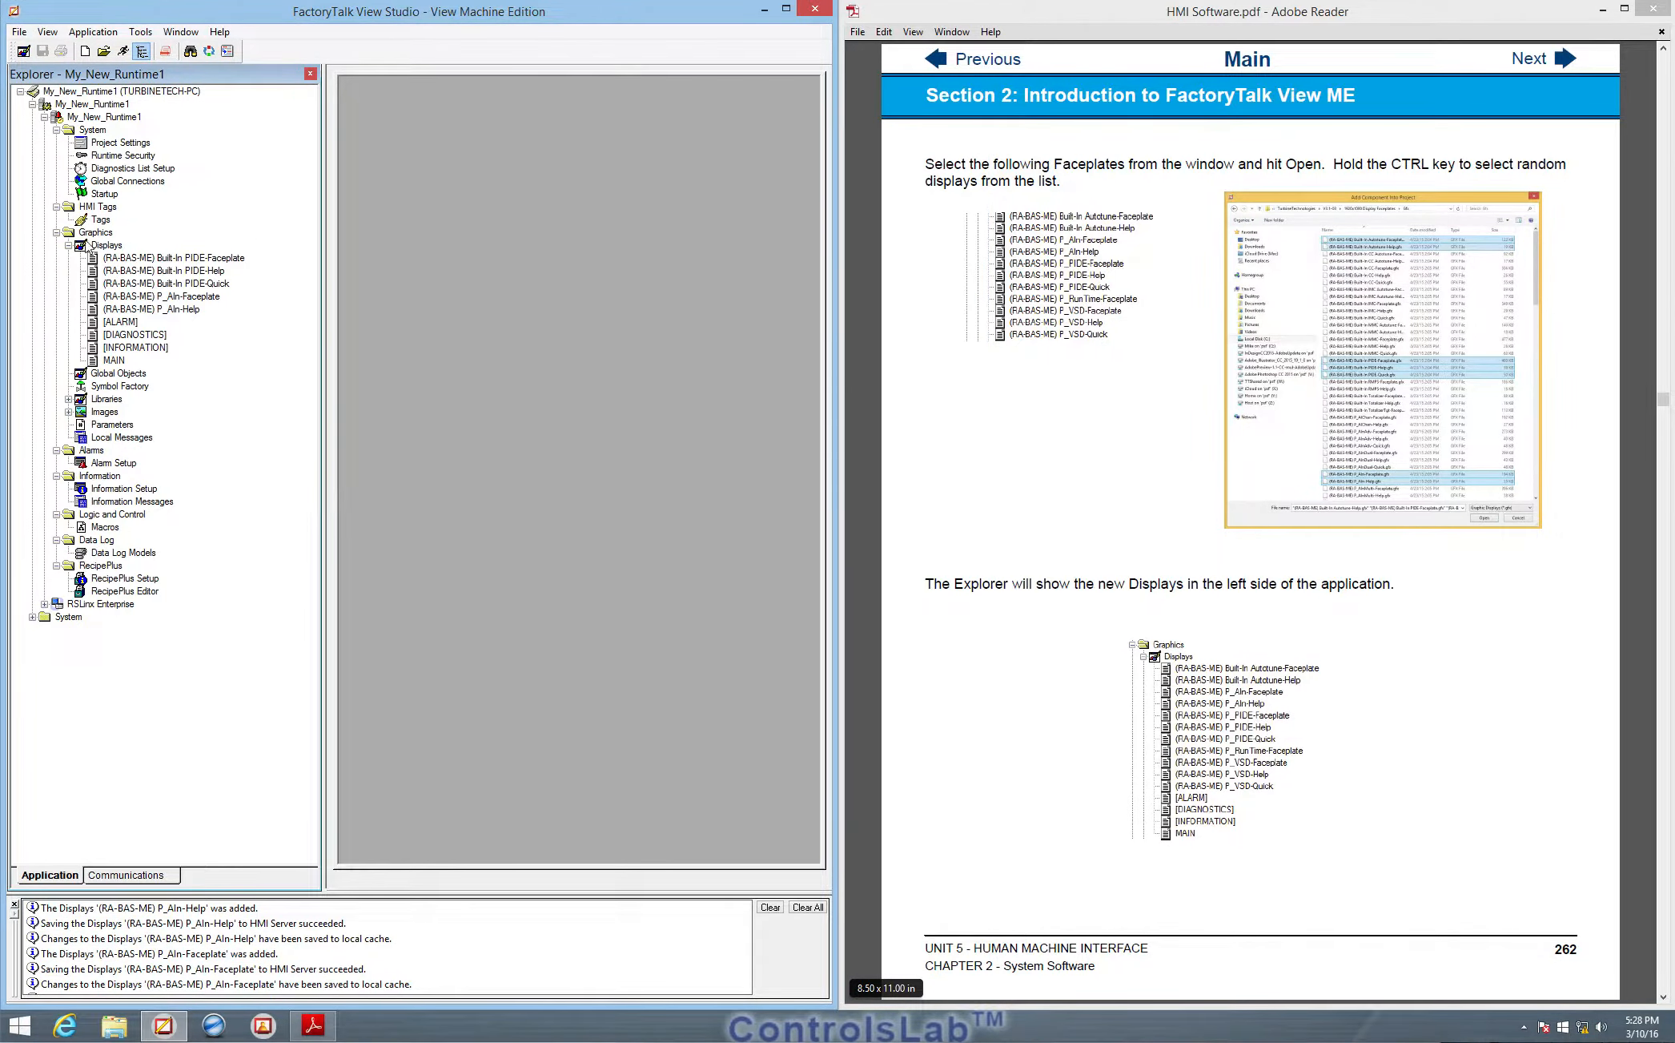
# - Add the P_VSD-Faceplate, P_VSD-Help and P_VSD-Quick displays from the Gfx folder to the application
pyautogui.rightClick(106, 248)
pyautogui.click(160, 262)
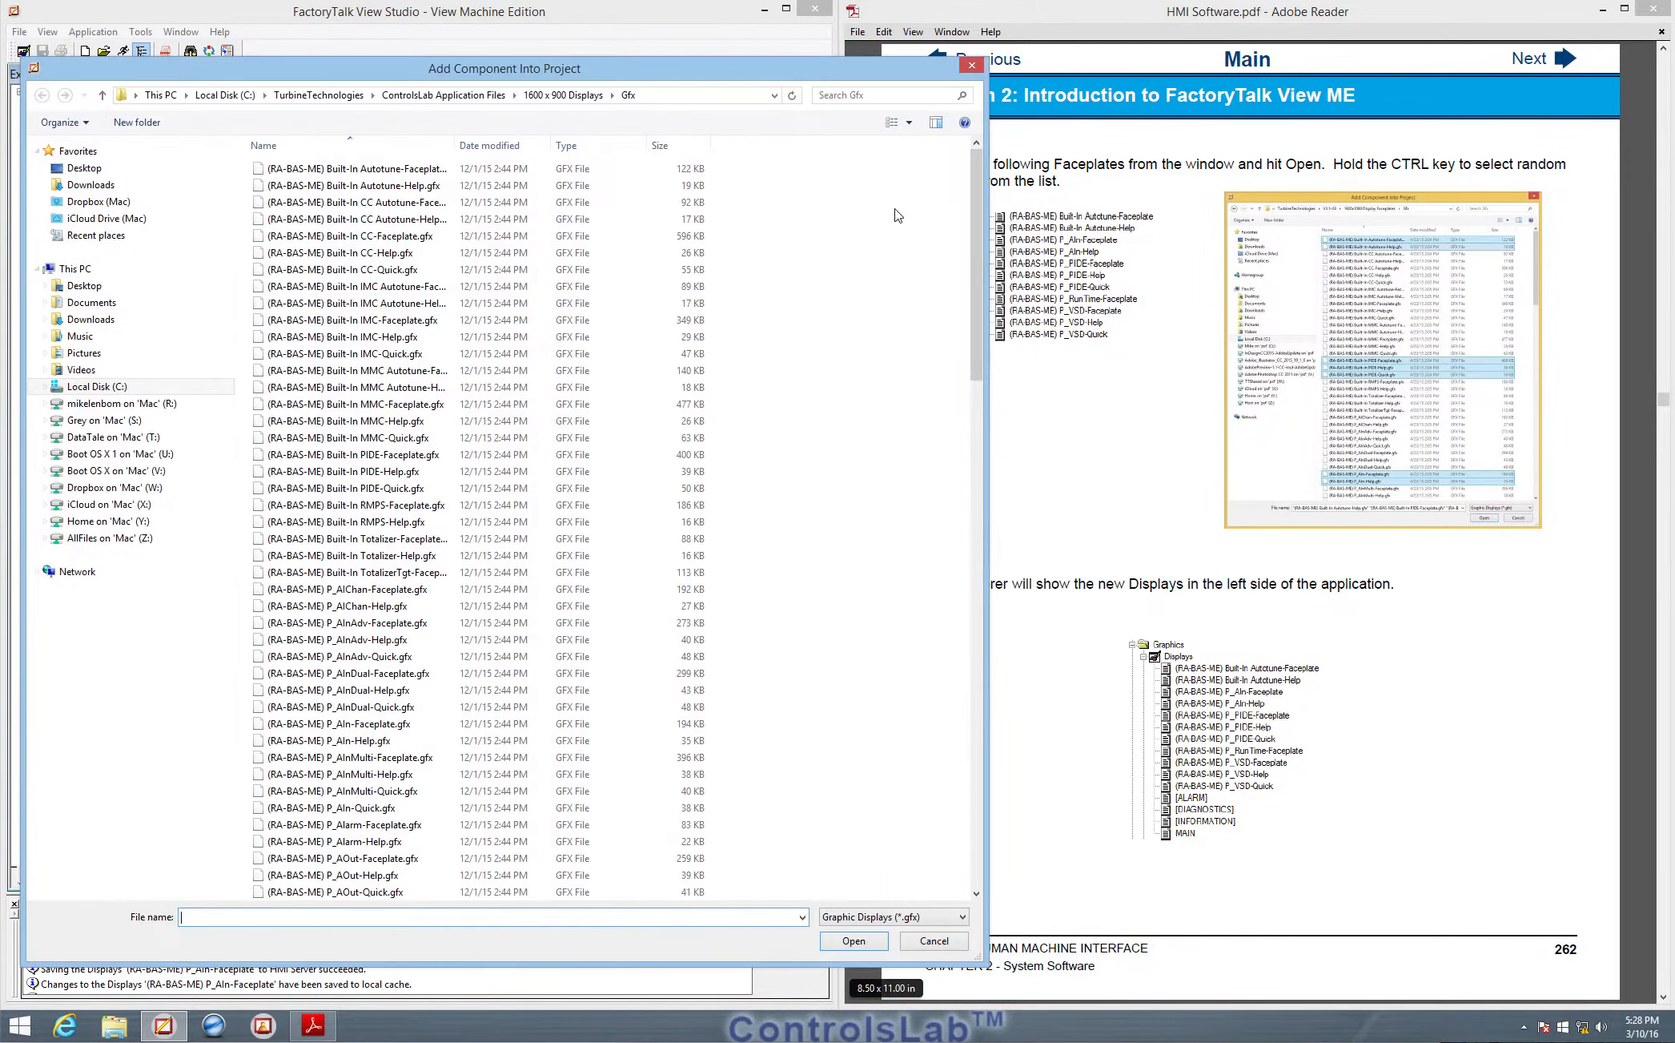
pyautogui.moveTo(979, 228); pyautogui.dragTo(891, 743)
pyautogui.click(520, 739)
pyautogui.keyDown('ctrl'); pyautogui.click(504, 756); pyautogui.keyUp('ctrl')
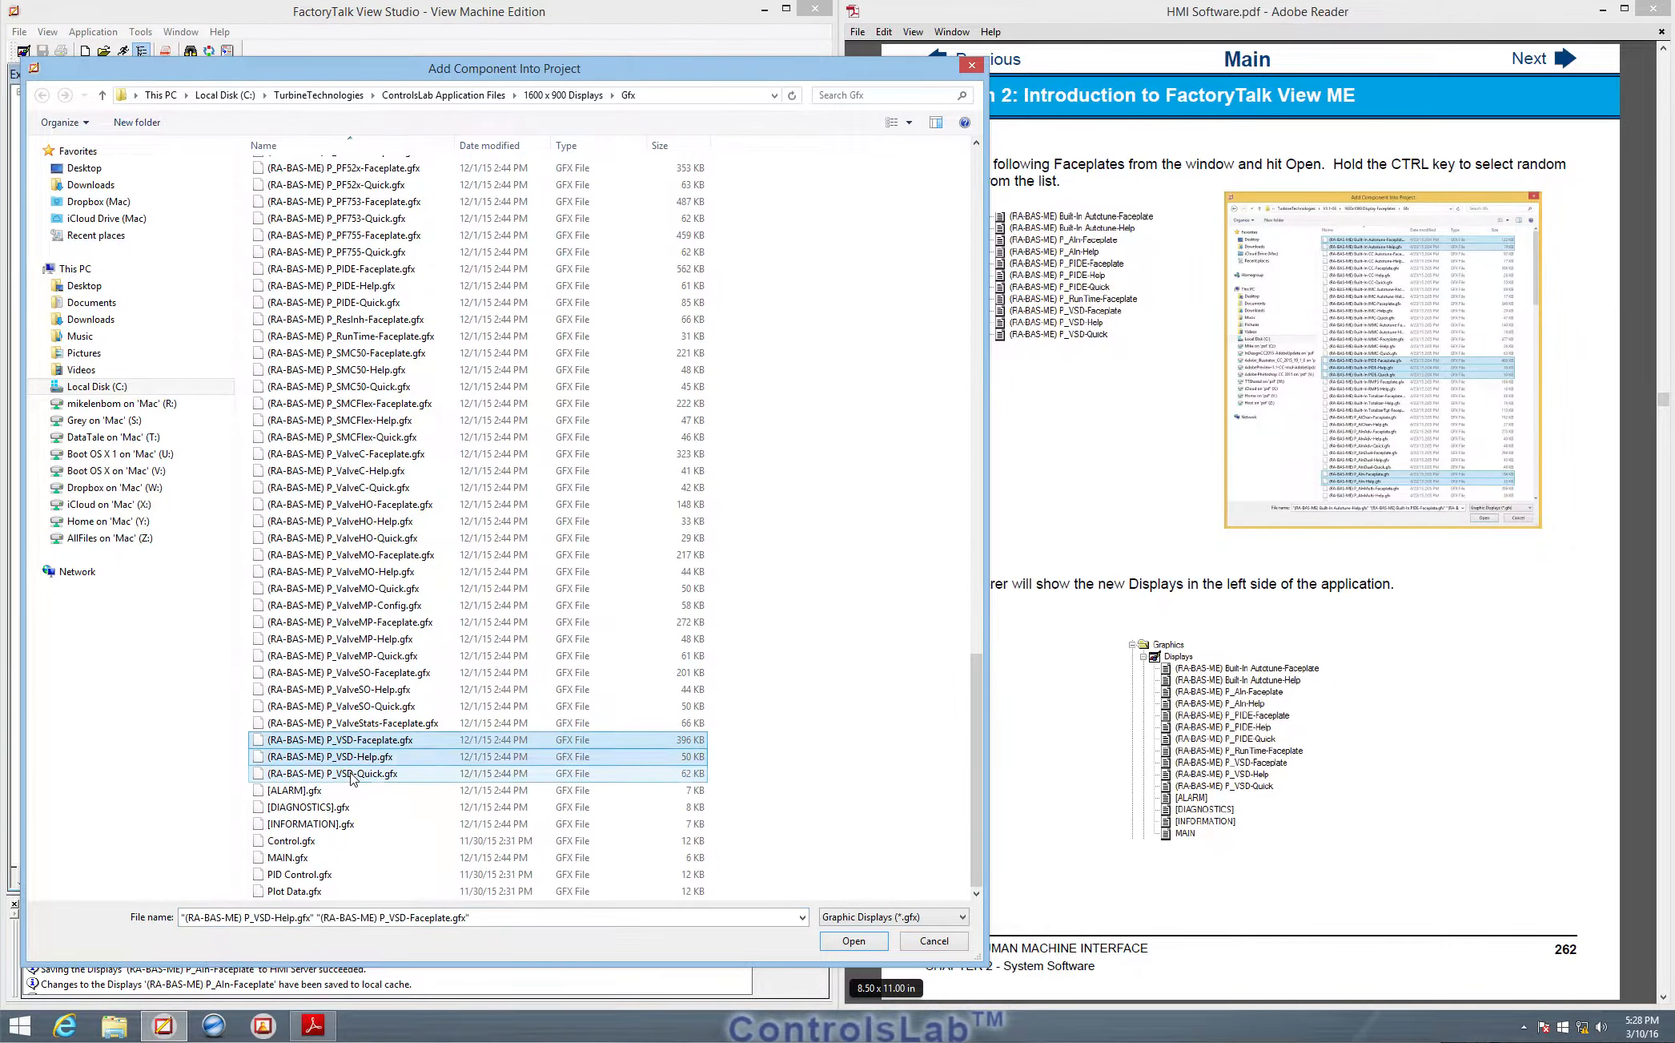
pyautogui.keyDown('ctrl'); pyautogui.click(493, 773); pyautogui.keyUp('ctrl')
pyautogui.click(859, 939)
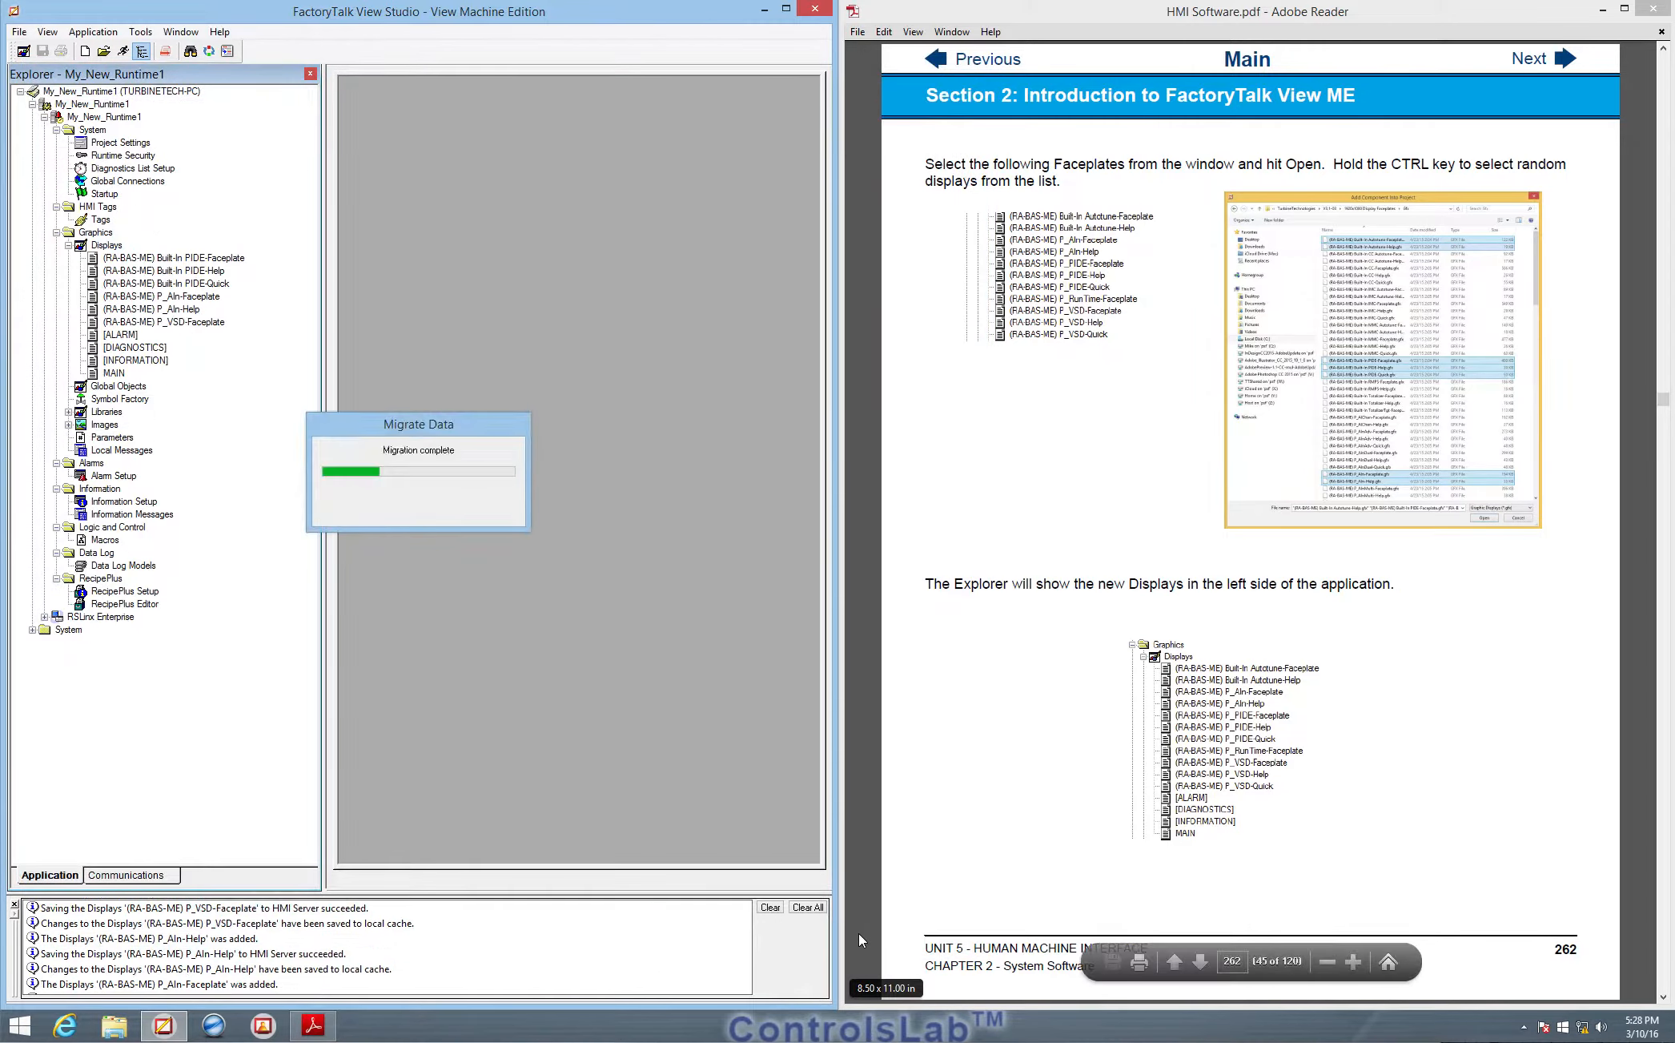
# - Add the P_RunTime-Faceplate display from the Gfx folder to the application
pyautogui.rightClick(108, 244)
pyautogui.click(141, 267)
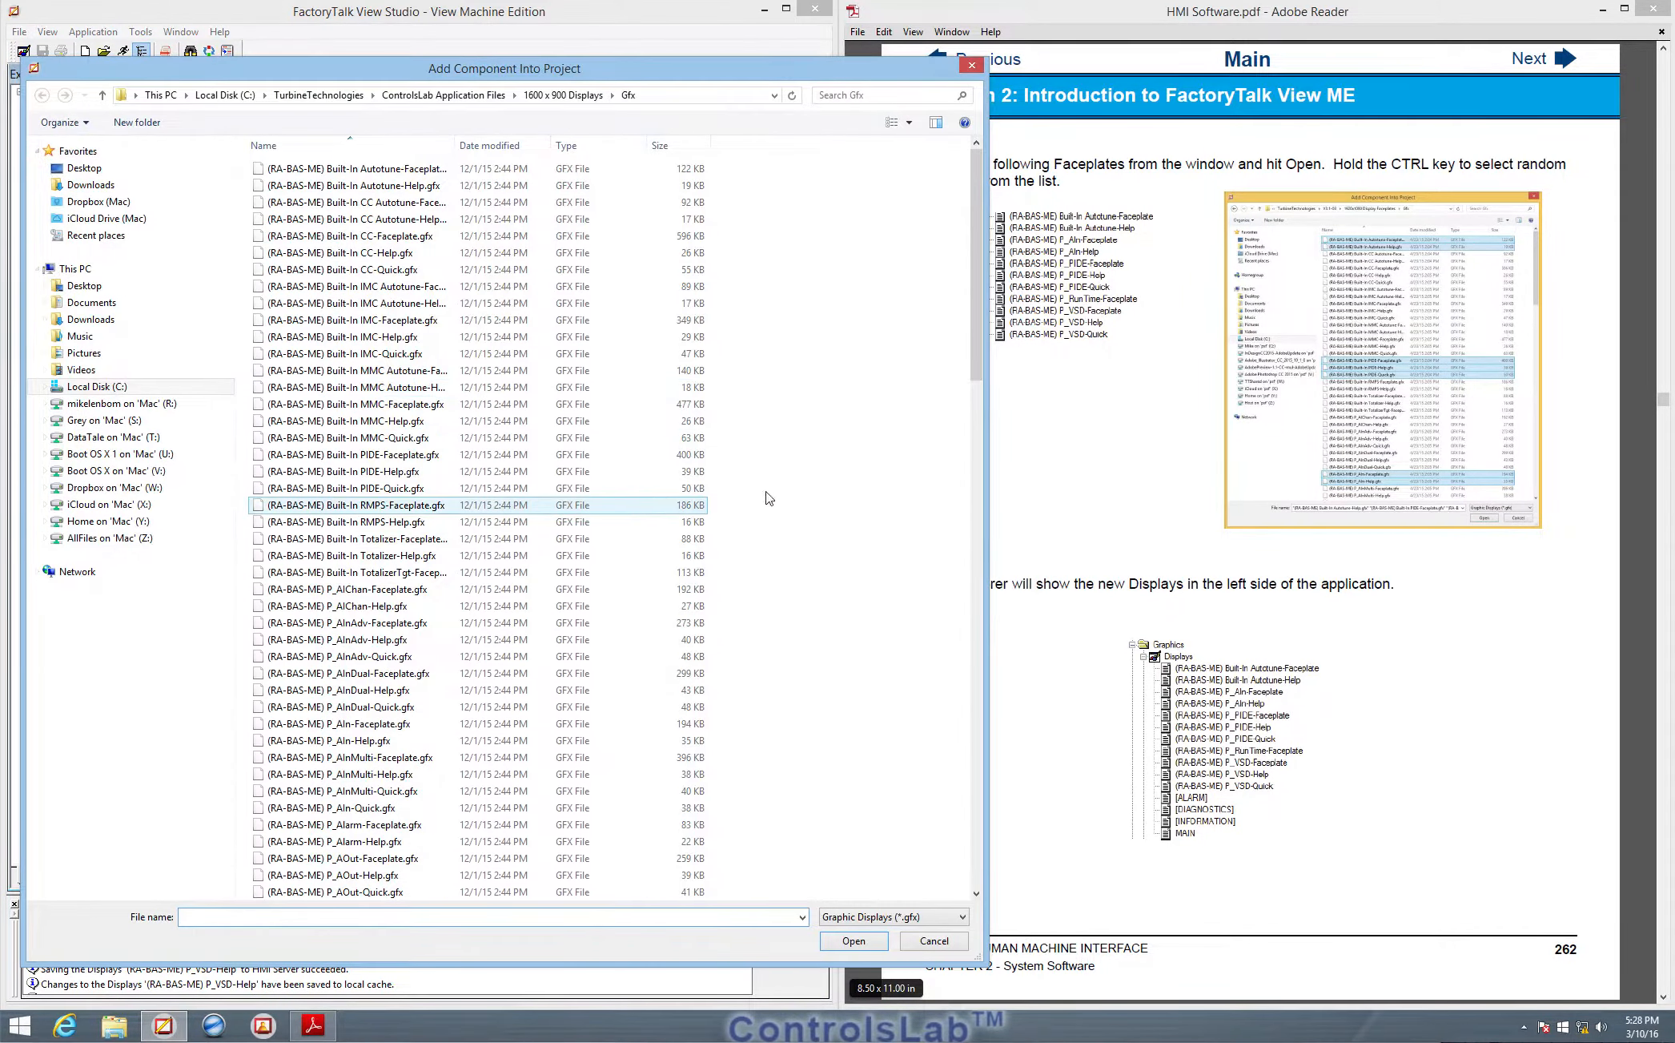
pyautogui.scroll(-20, 916, 685)
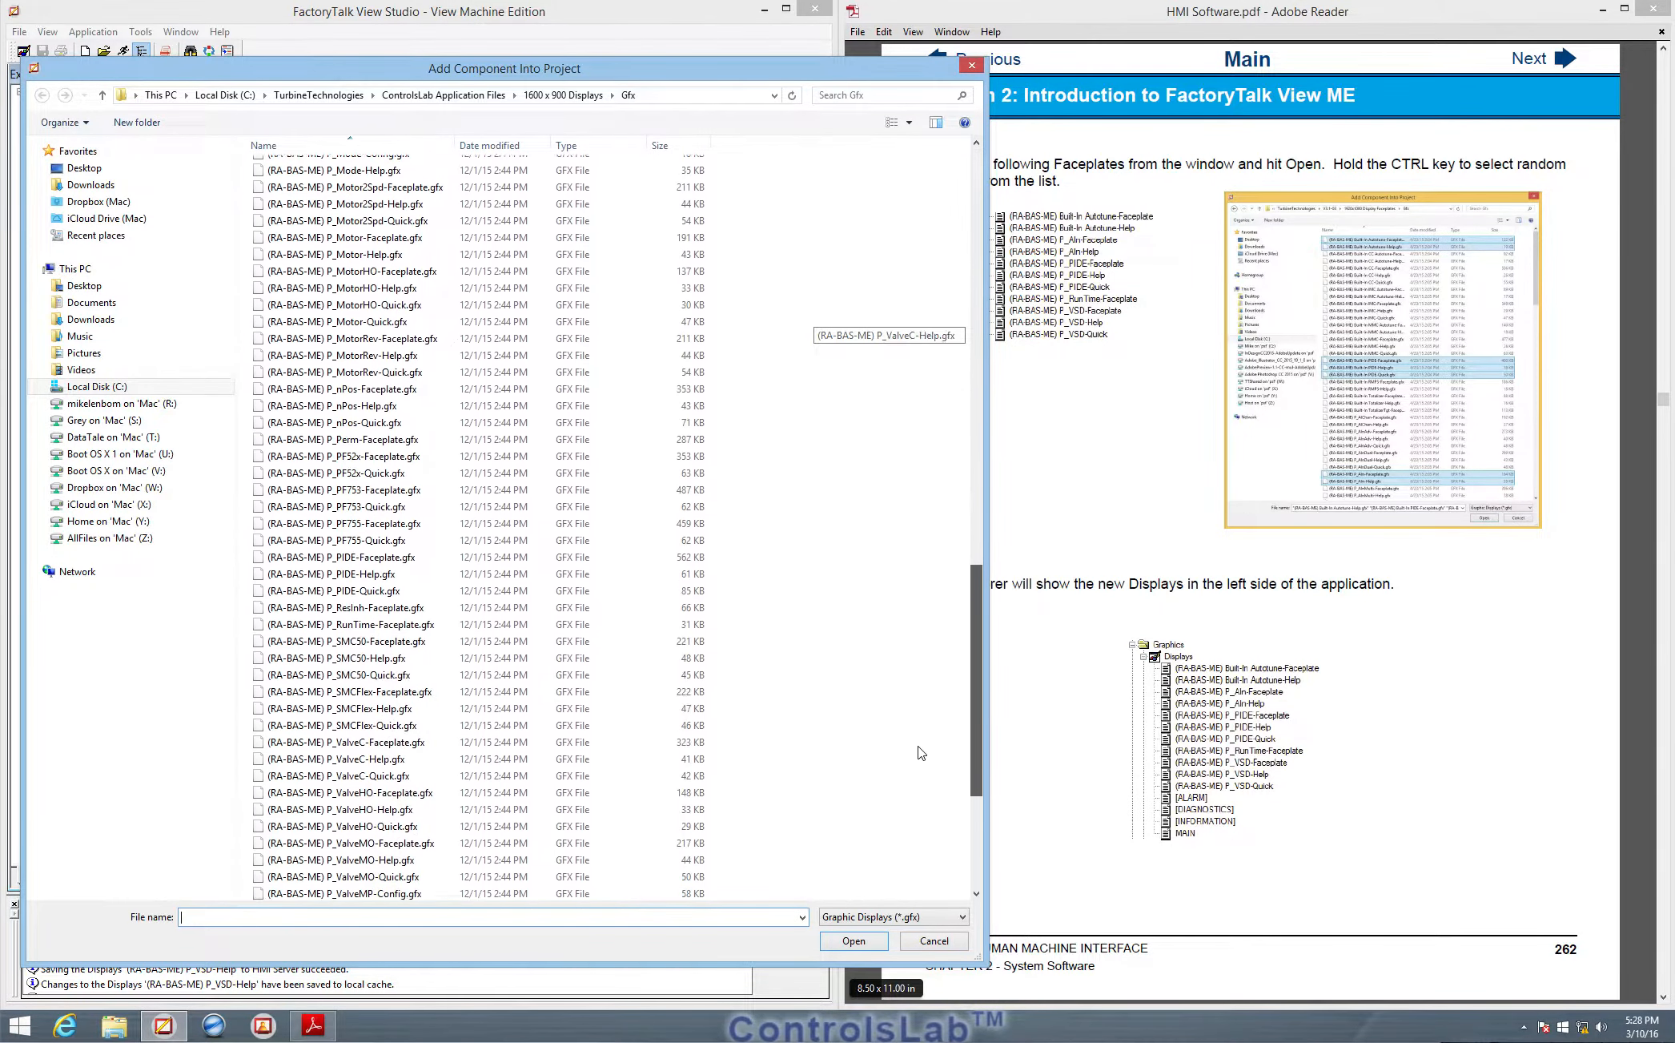
pyautogui.scroll(-2, 911, 805)
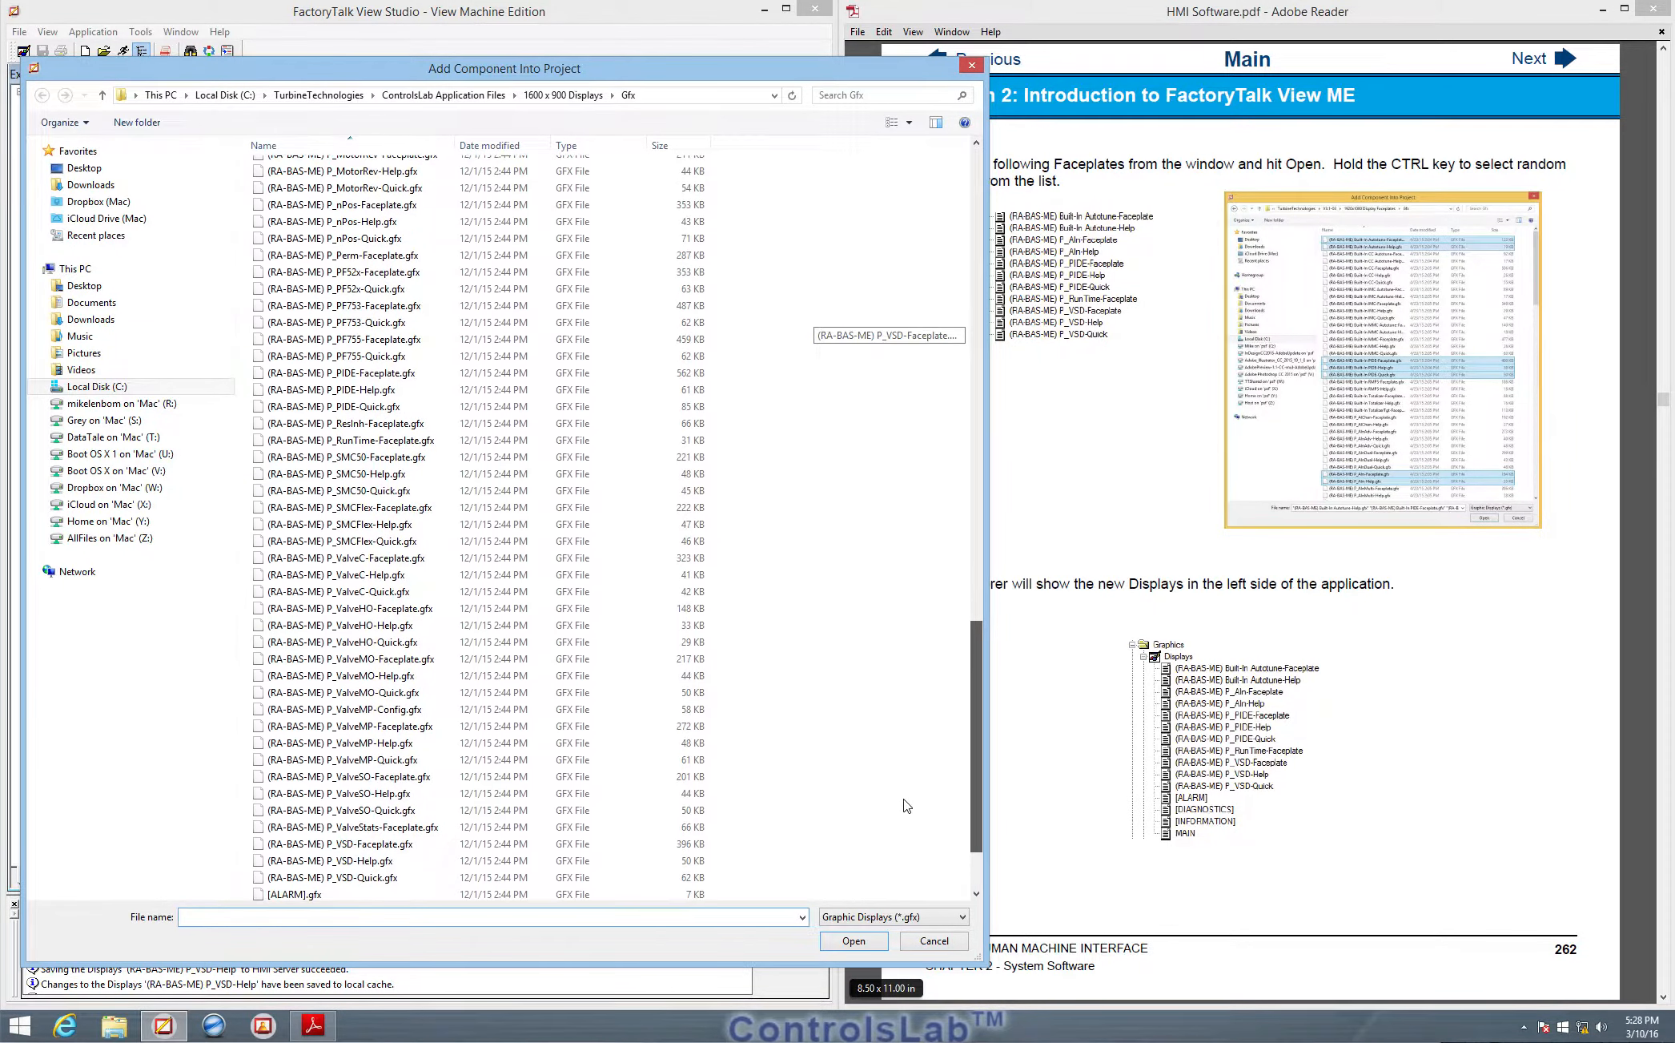
pyautogui.scroll(4, 906, 805)
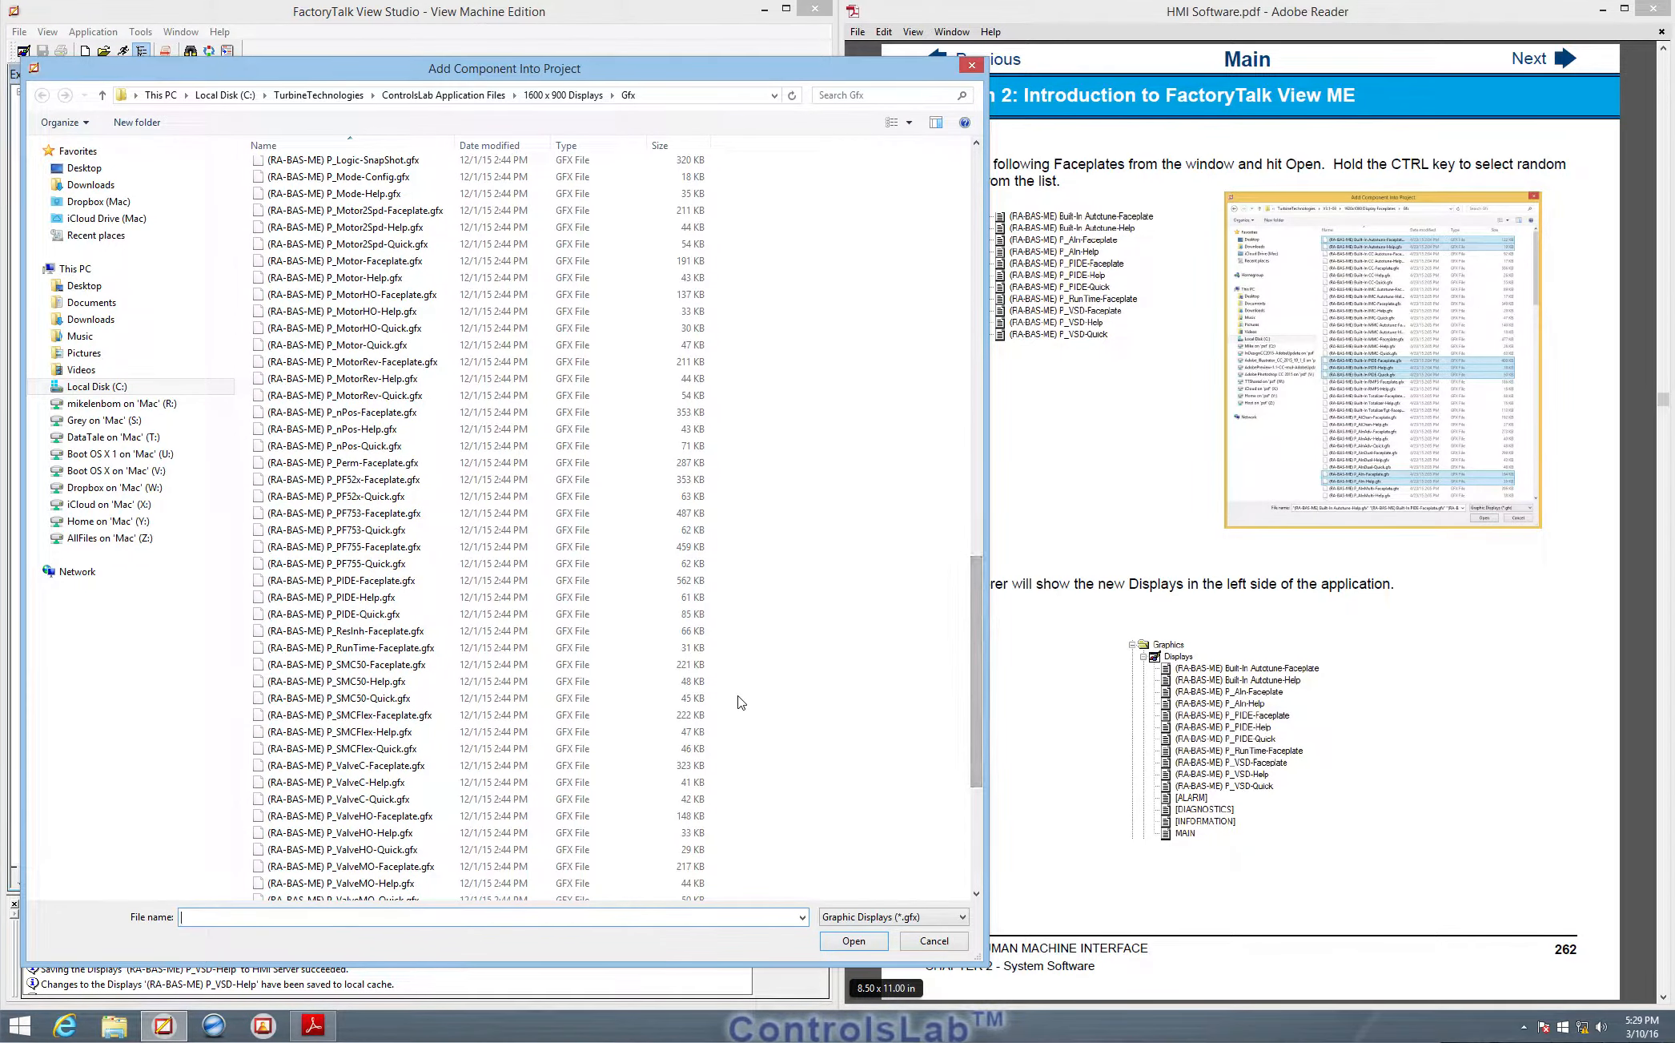
pyautogui.click(396, 650)
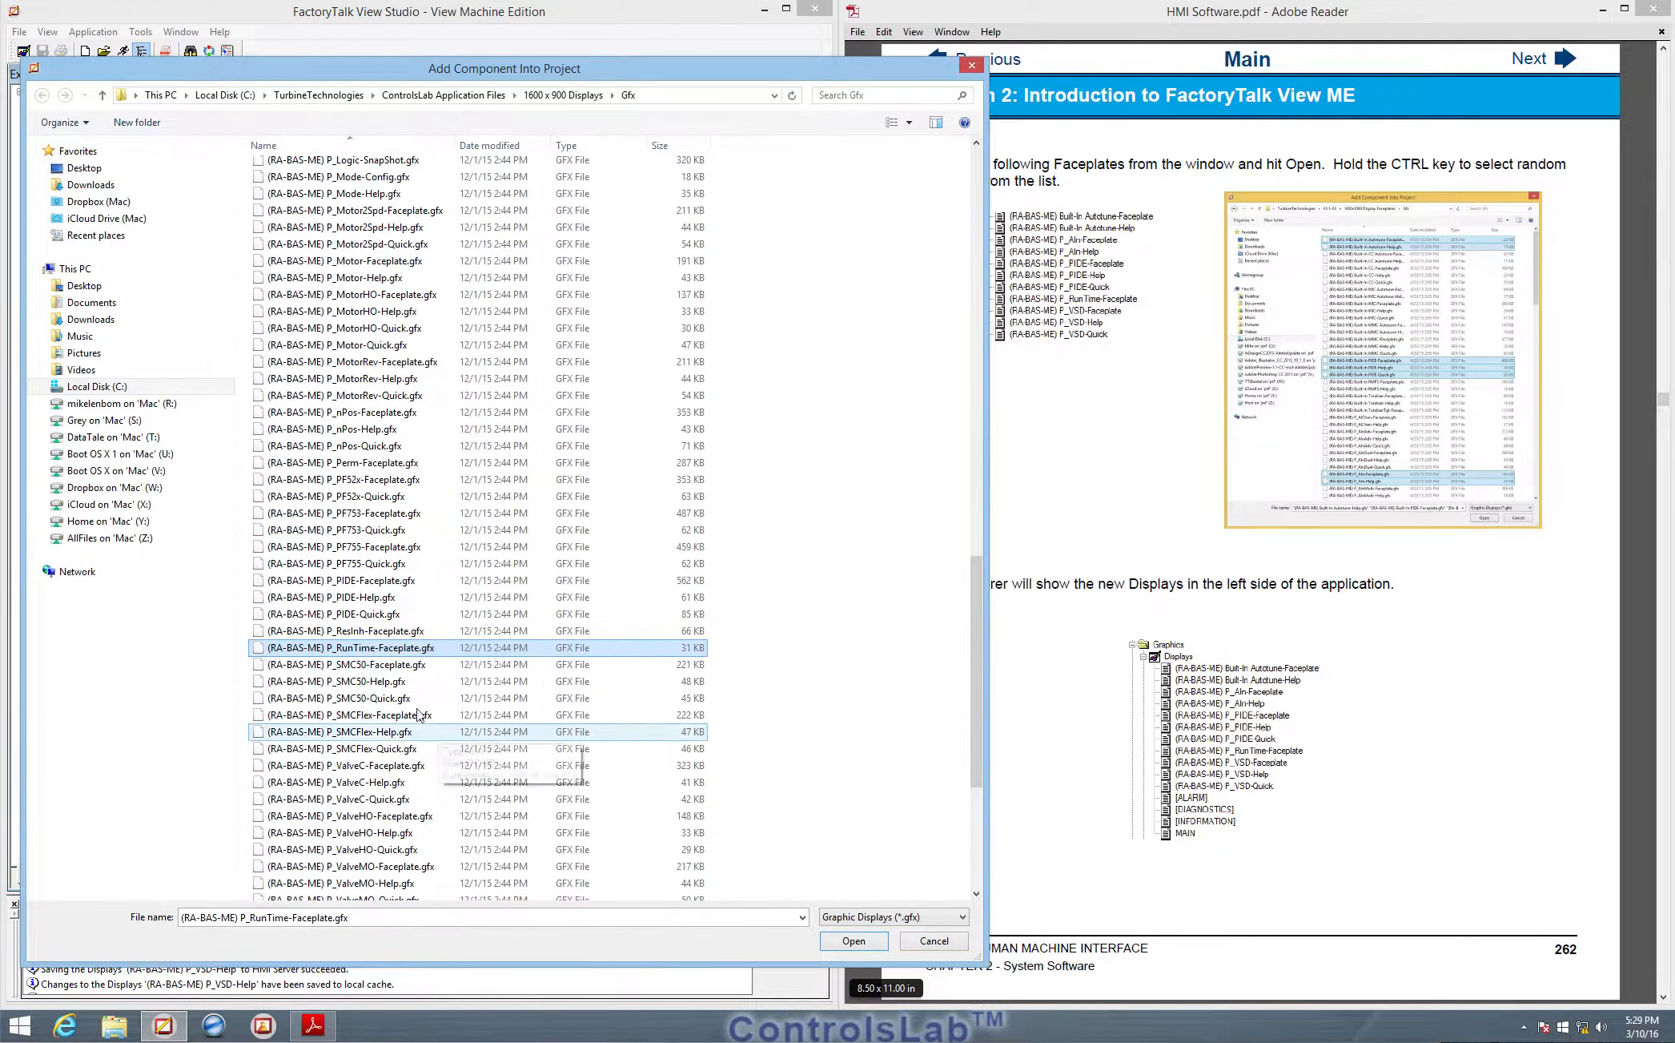
pyautogui.click(873, 944)
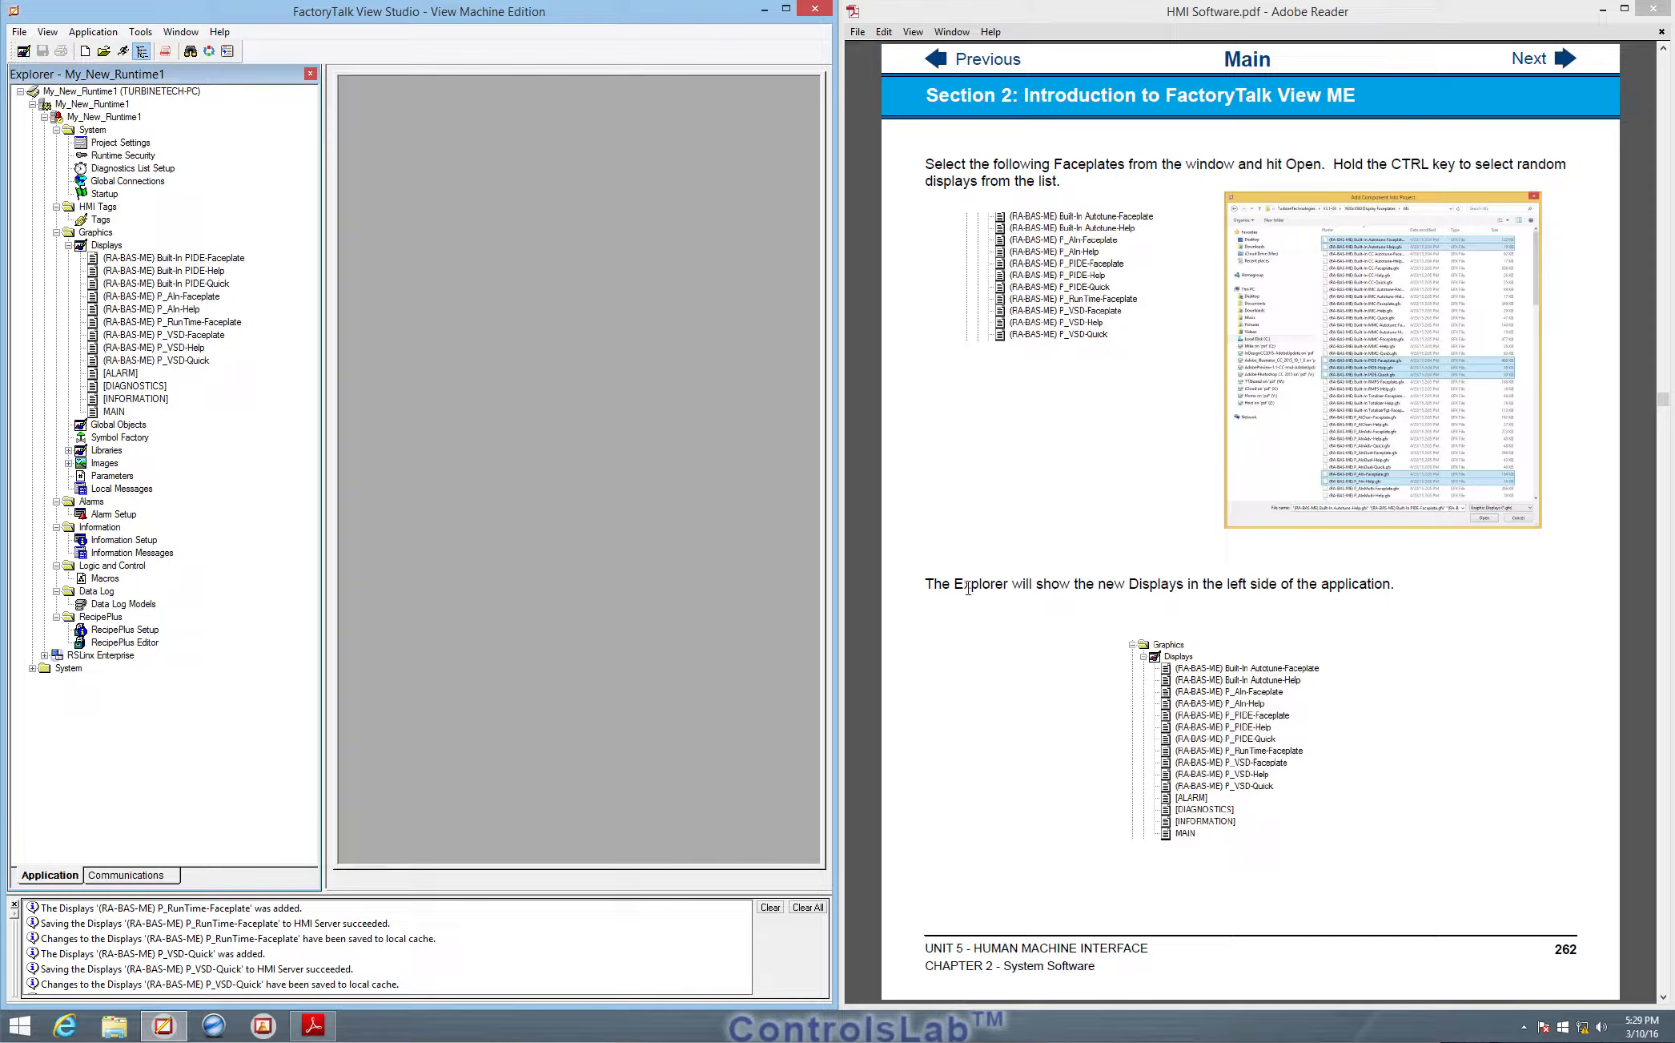
# - Advance the PDF manual to page 263 and start adding Global Objects components from the 1600 x 900 Displays > Global Objects folder
pyautogui.click(1562, 61)
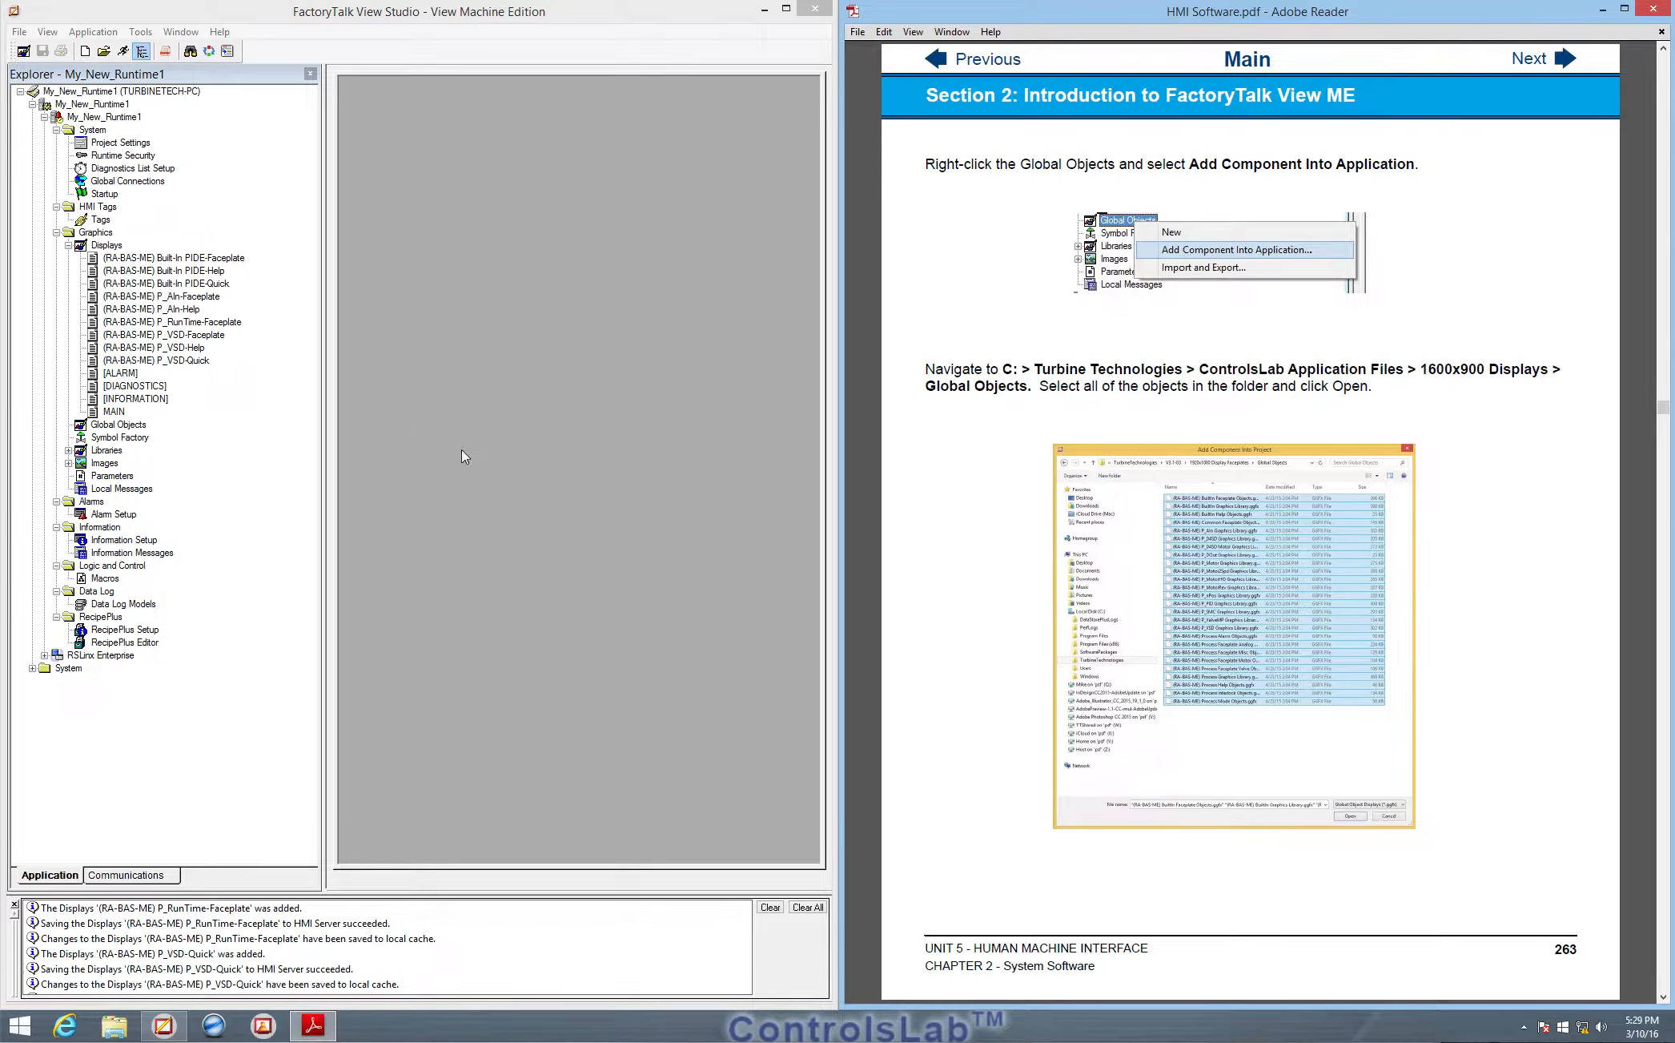
pyautogui.click(119, 427)
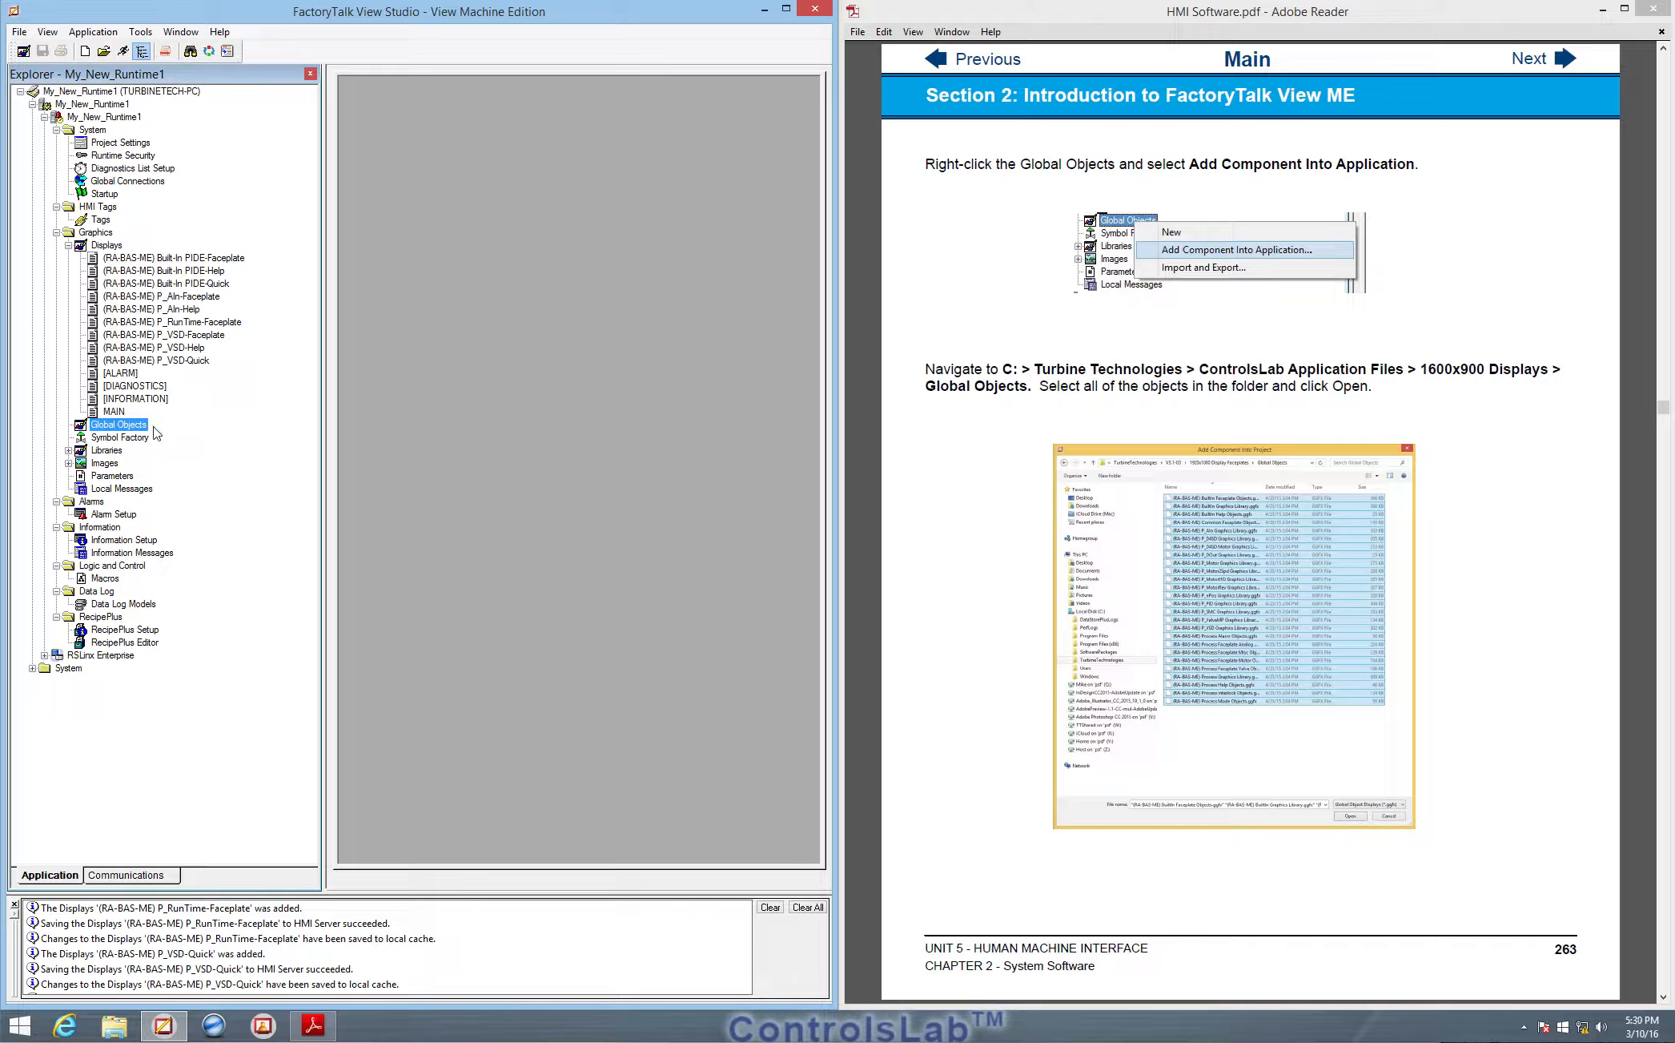
pyautogui.rightClick(119, 428)
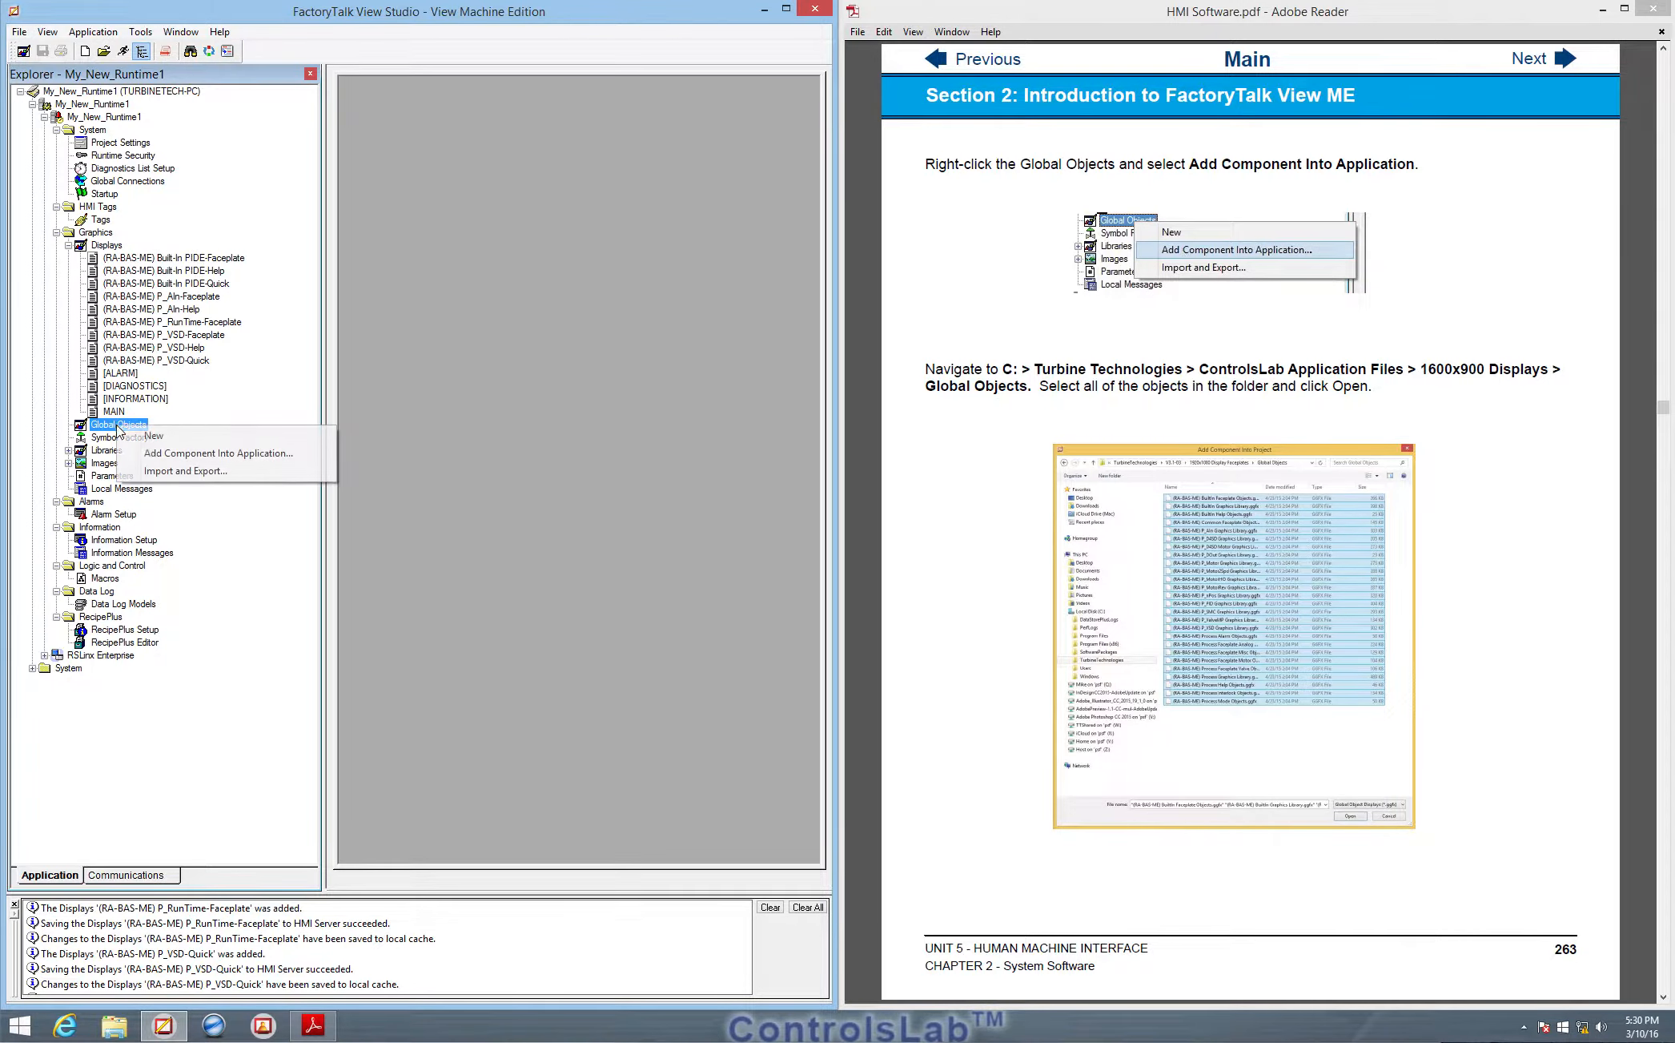
pyautogui.click(178, 454)
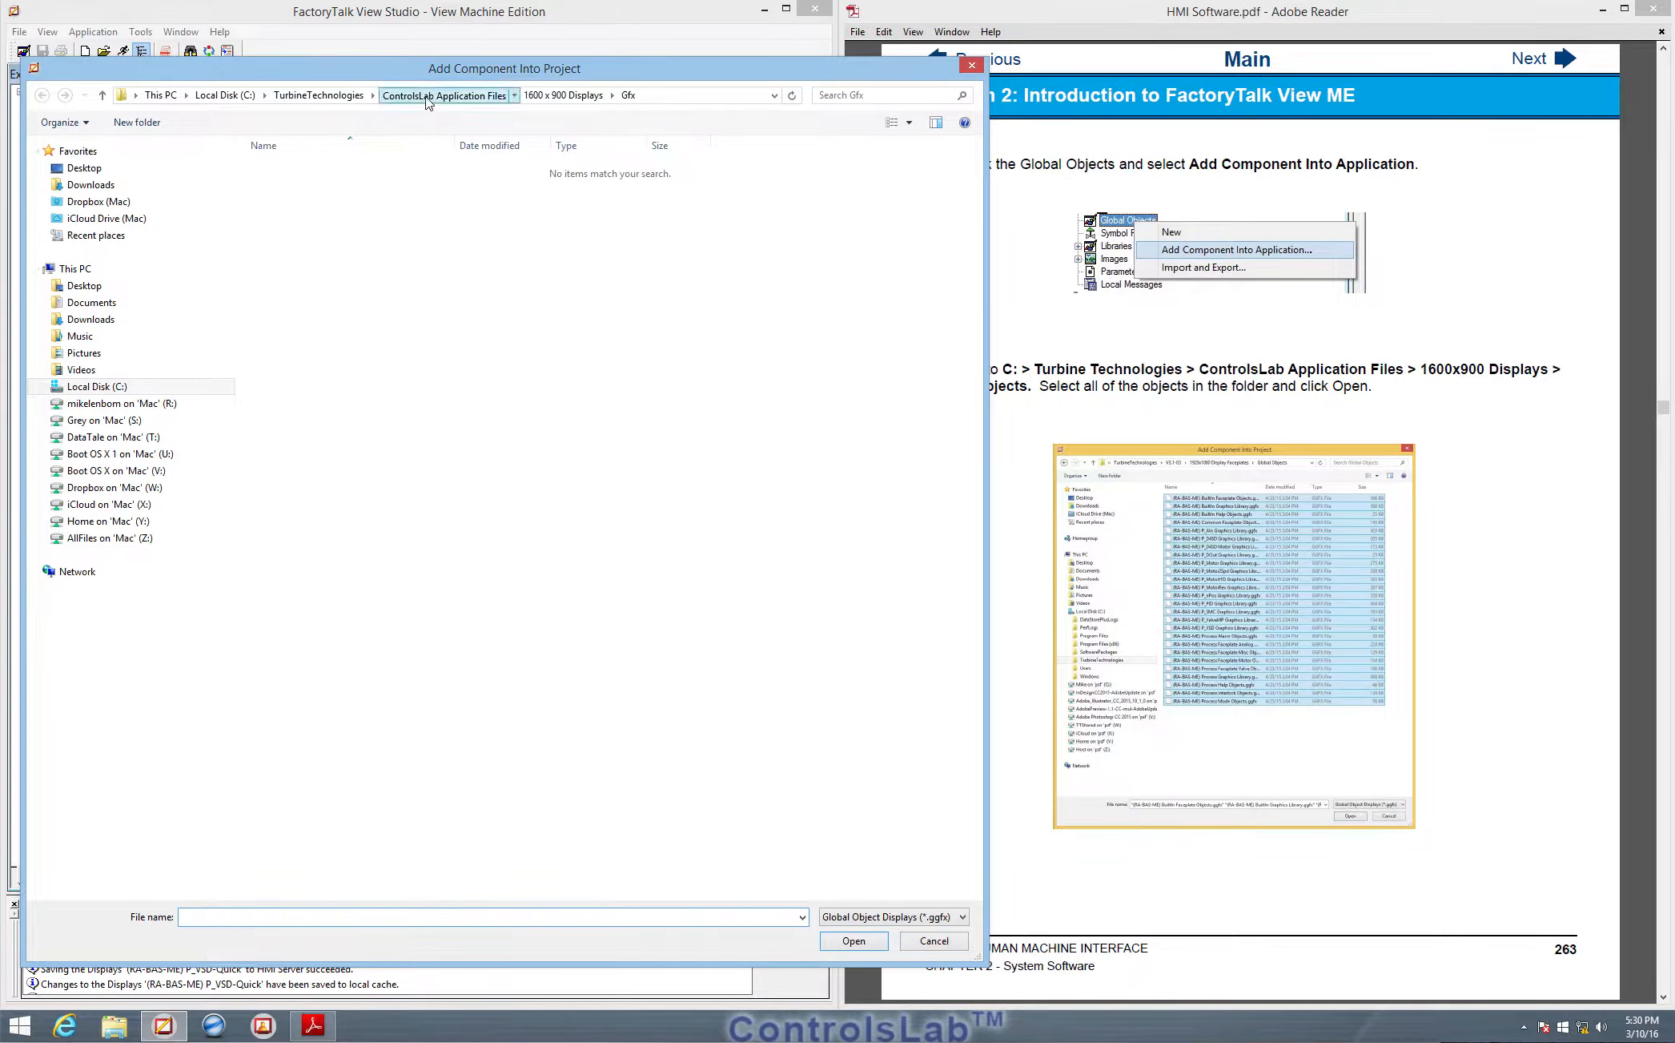
pyautogui.click(426, 95)
pyautogui.doubleClick(302, 172)
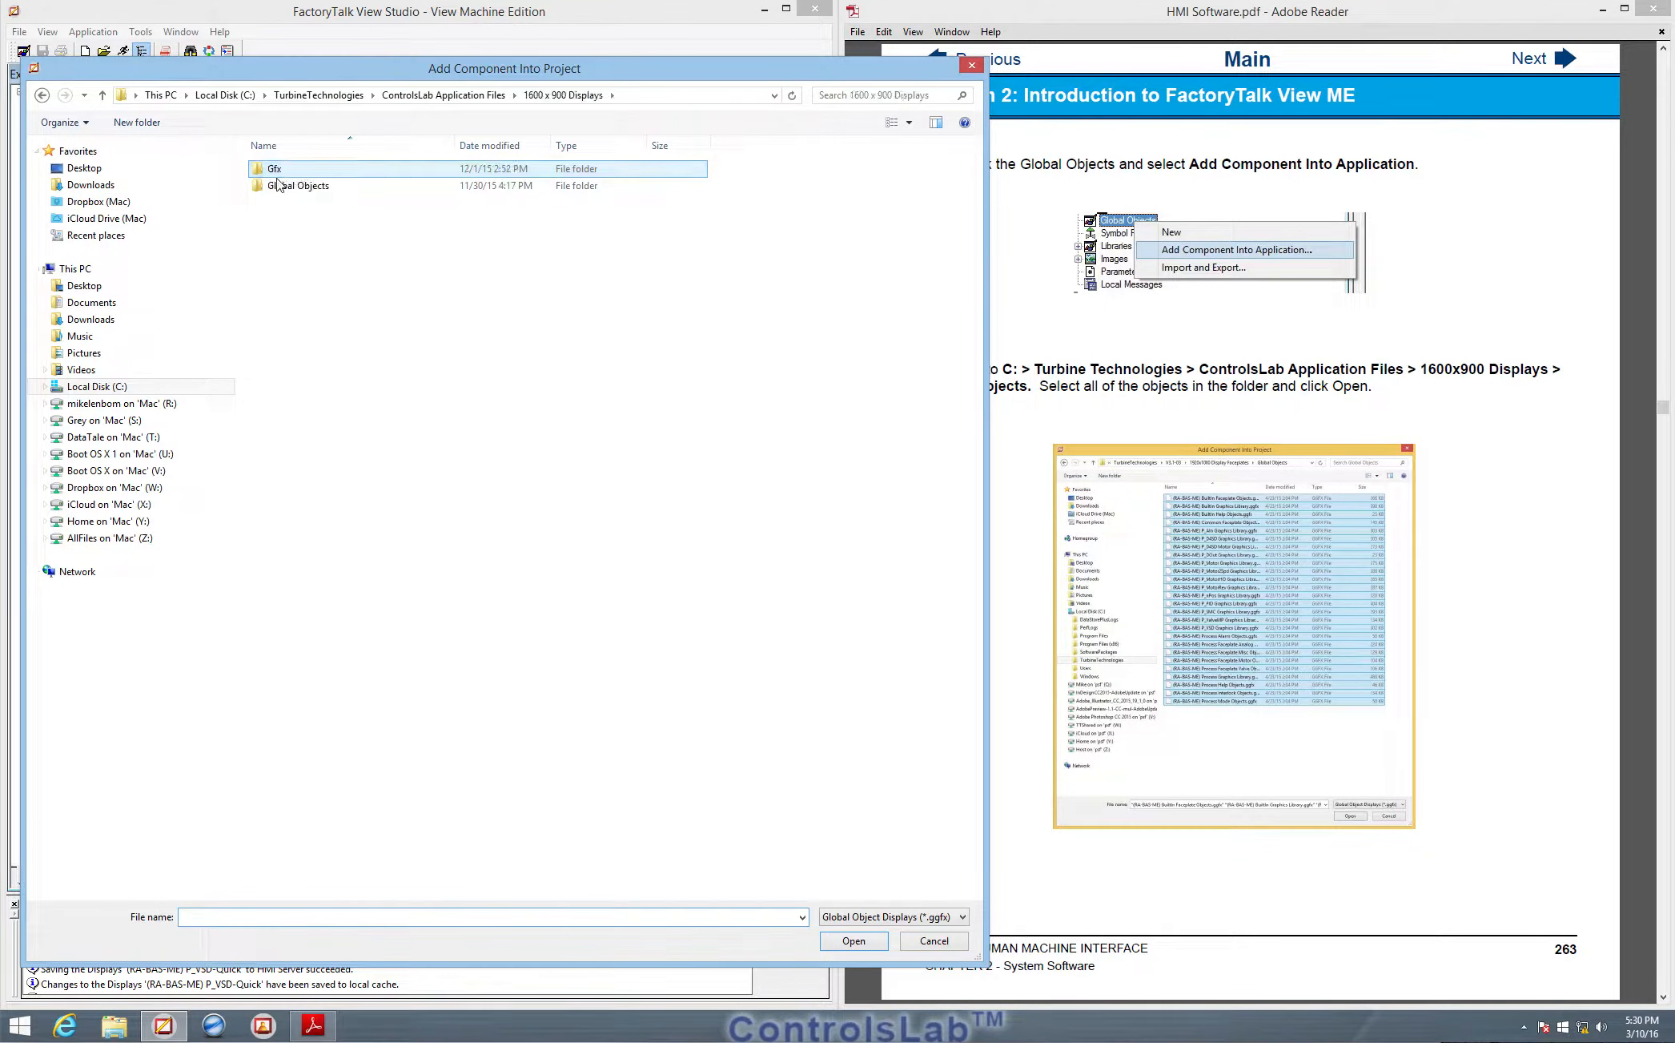
pyautogui.doubleClick(297, 189)
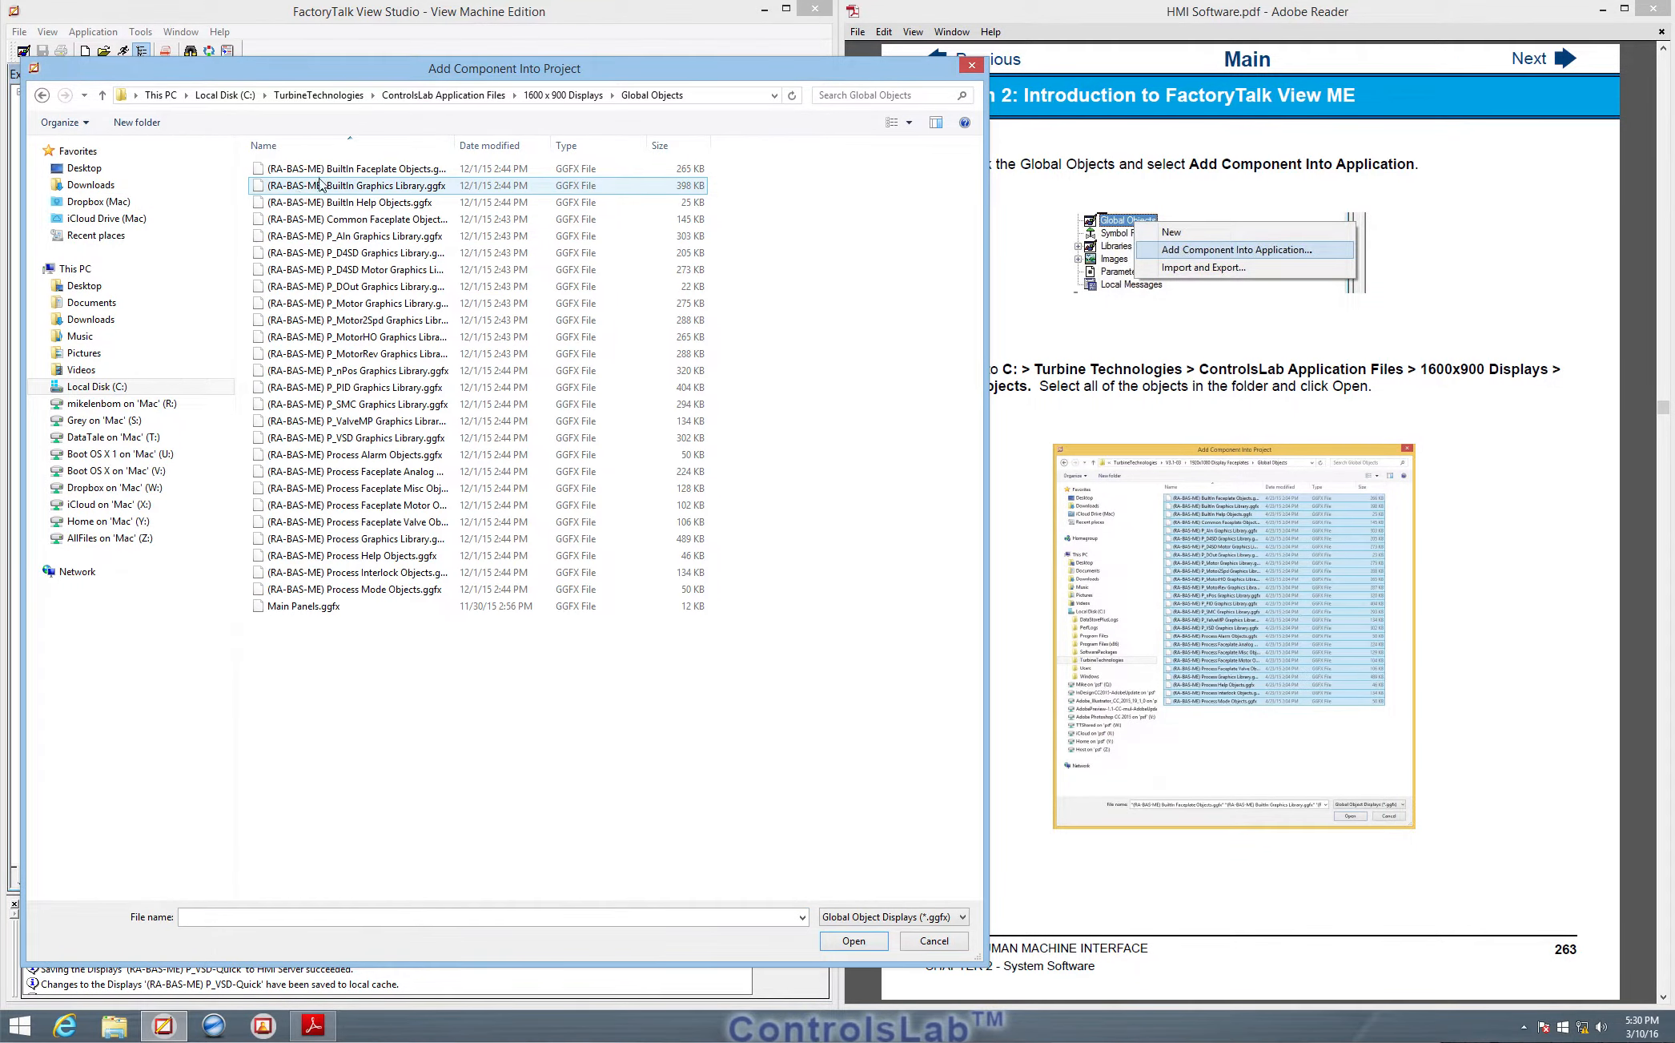
# - Add all global object files from BuiltIn Faceplate Objects through Process Mode Objects, leaving out Main Panels
pyautogui.click(326, 186)
pyautogui.click(330, 169)
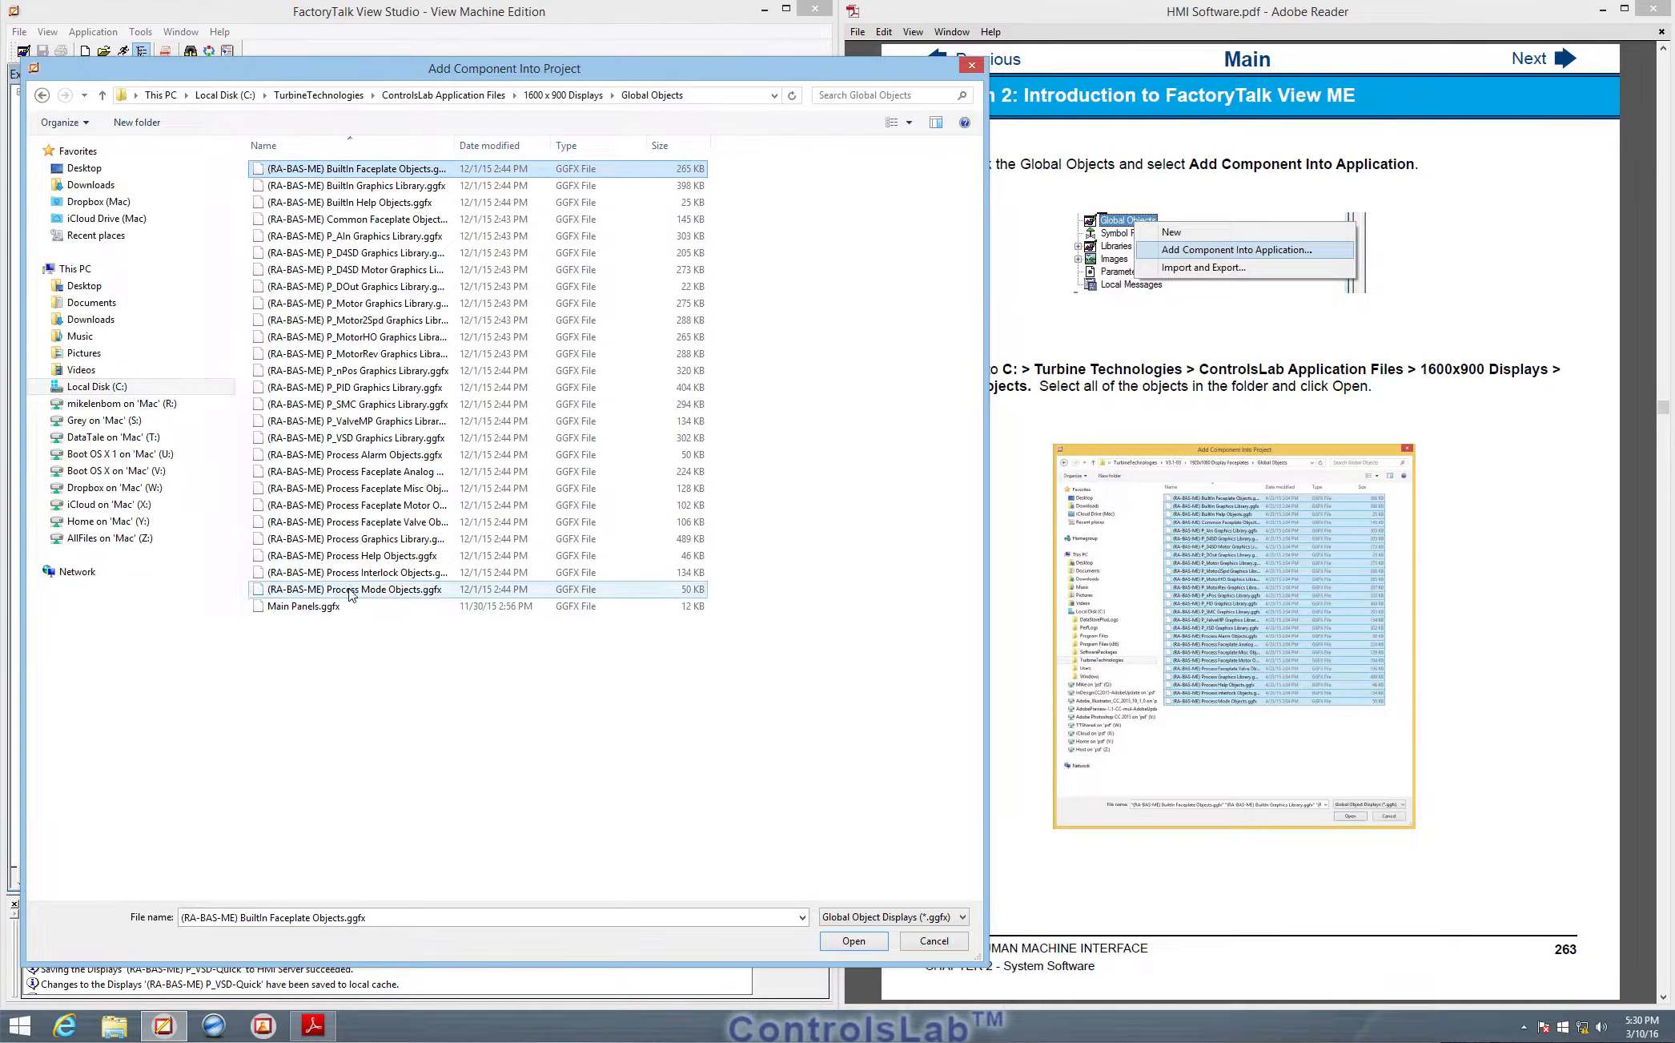
pyautogui.click(350, 591)
pyautogui.keyDown('shift'); pyautogui.click(375, 171); pyautogui.keyUp('shift')
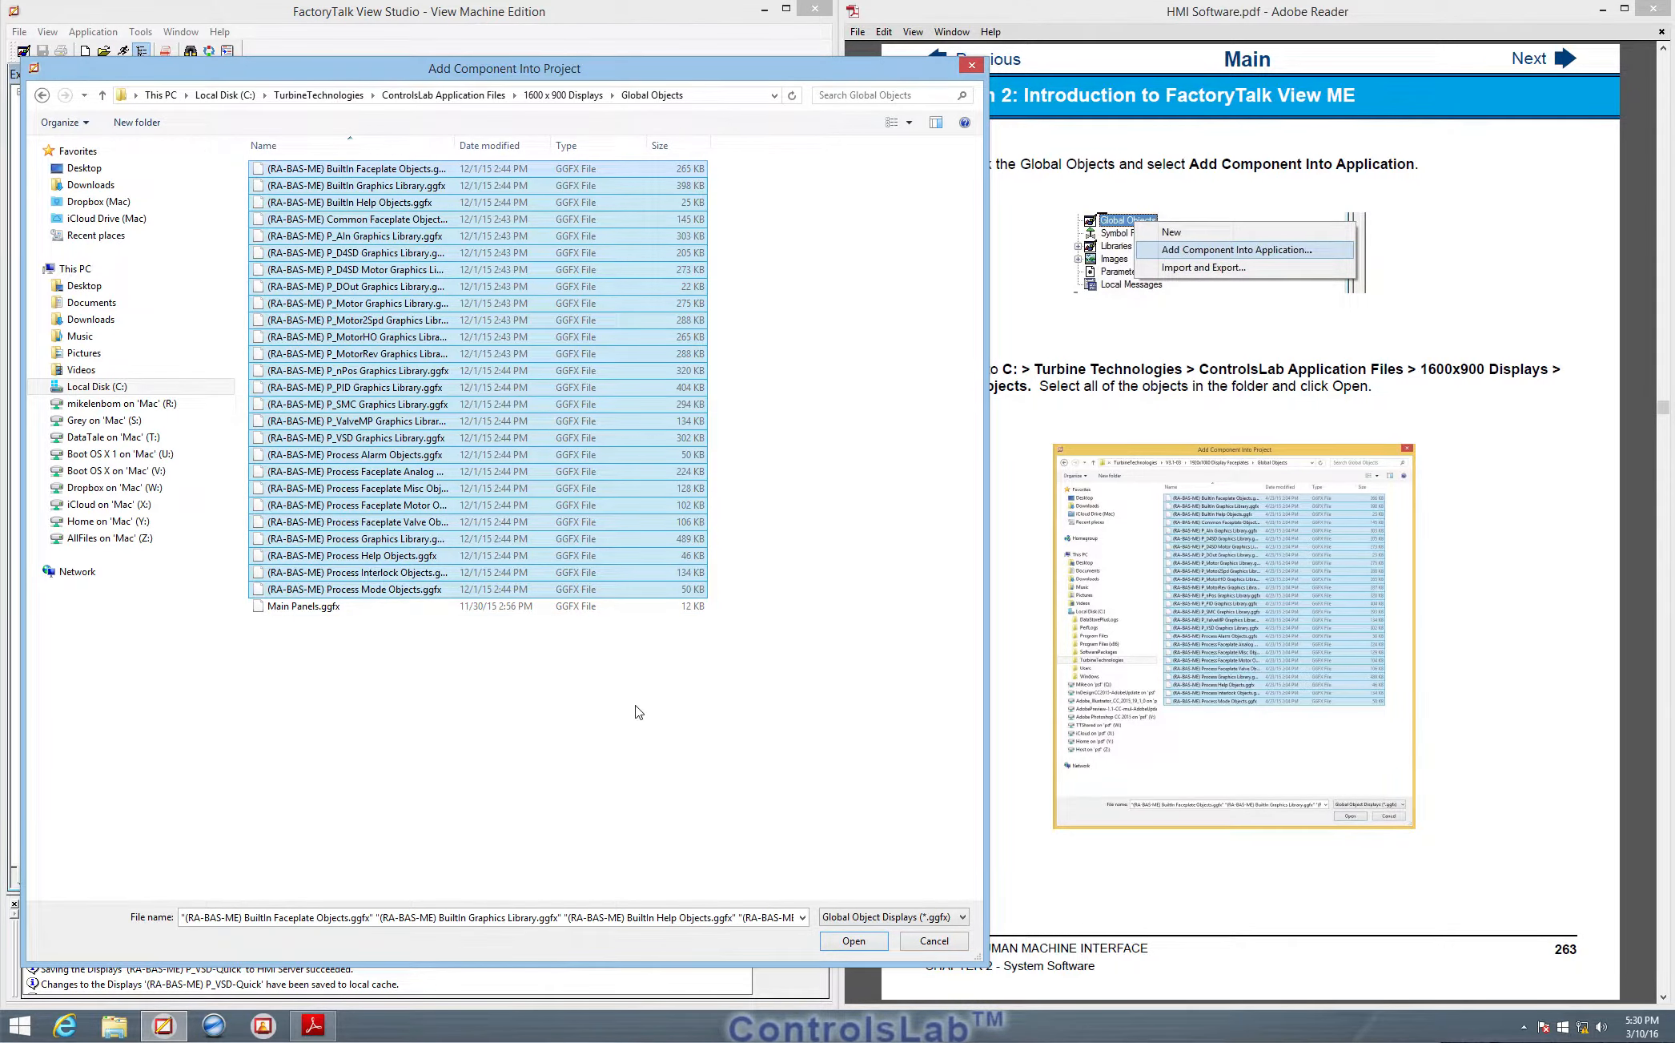
pyautogui.click(855, 940)
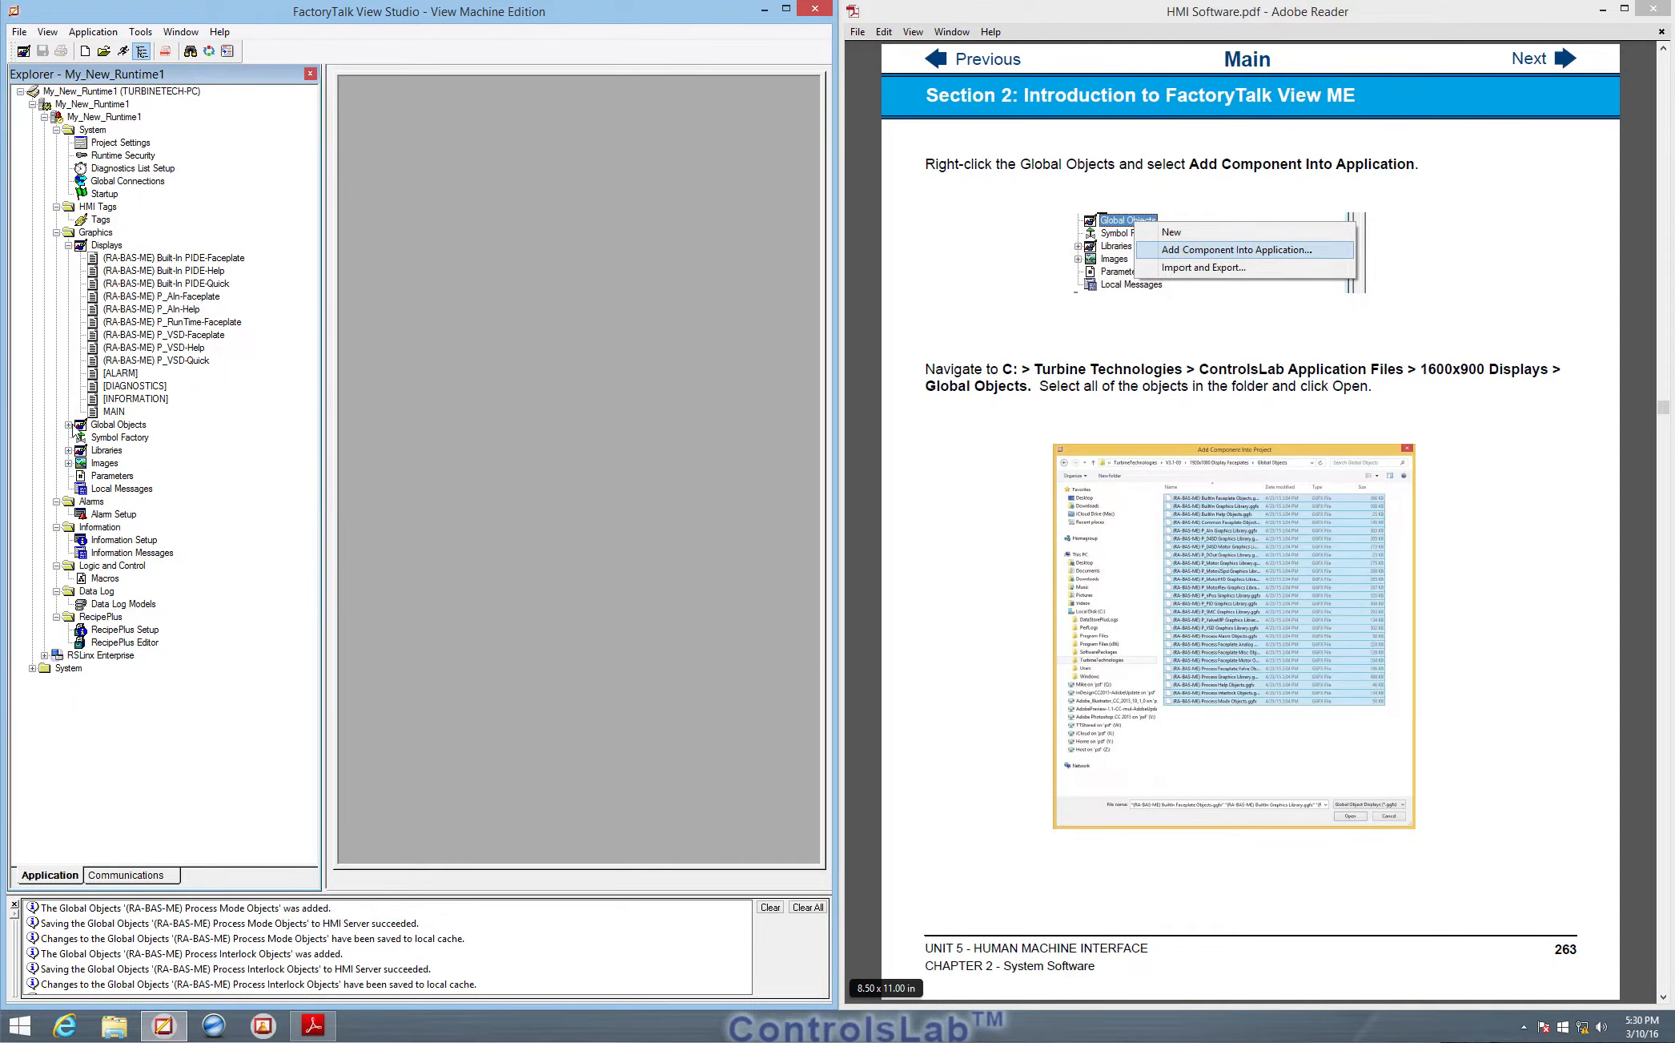
# - Expand Global Objects, inspect the P_AIn Graphics Library across its width, and close it without saving changes
pyautogui.doubleClick(84, 426)
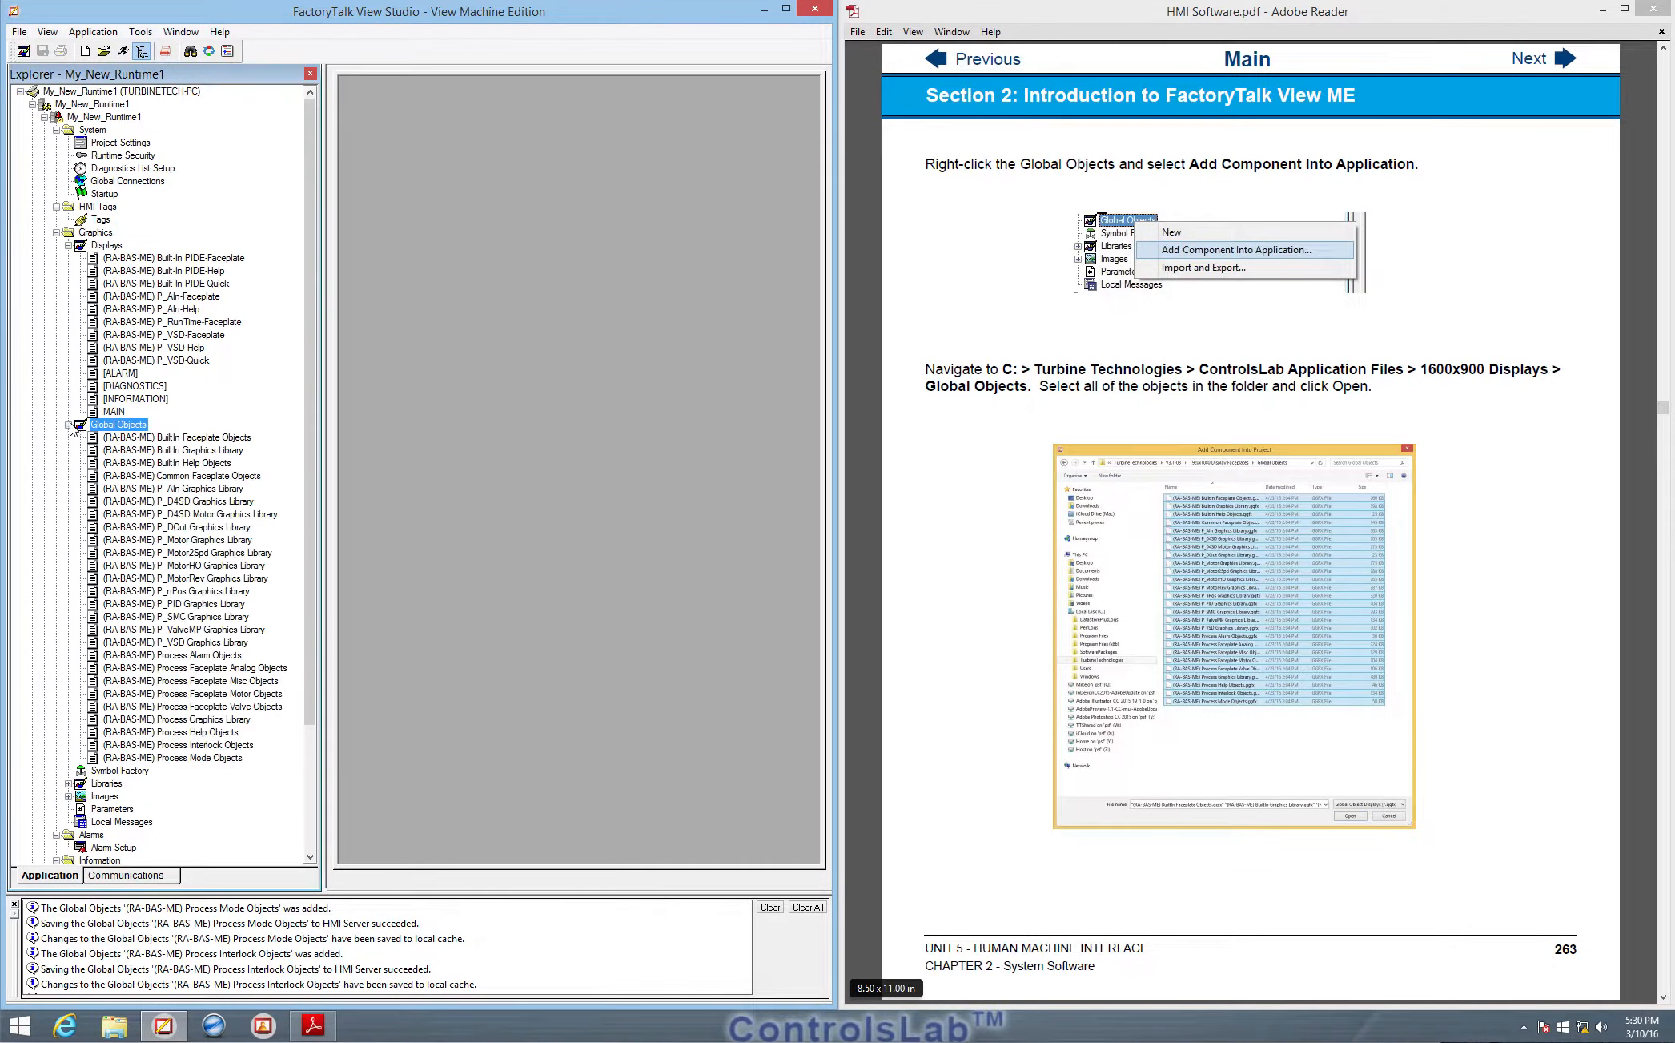
pyautogui.doubleClick(171, 488)
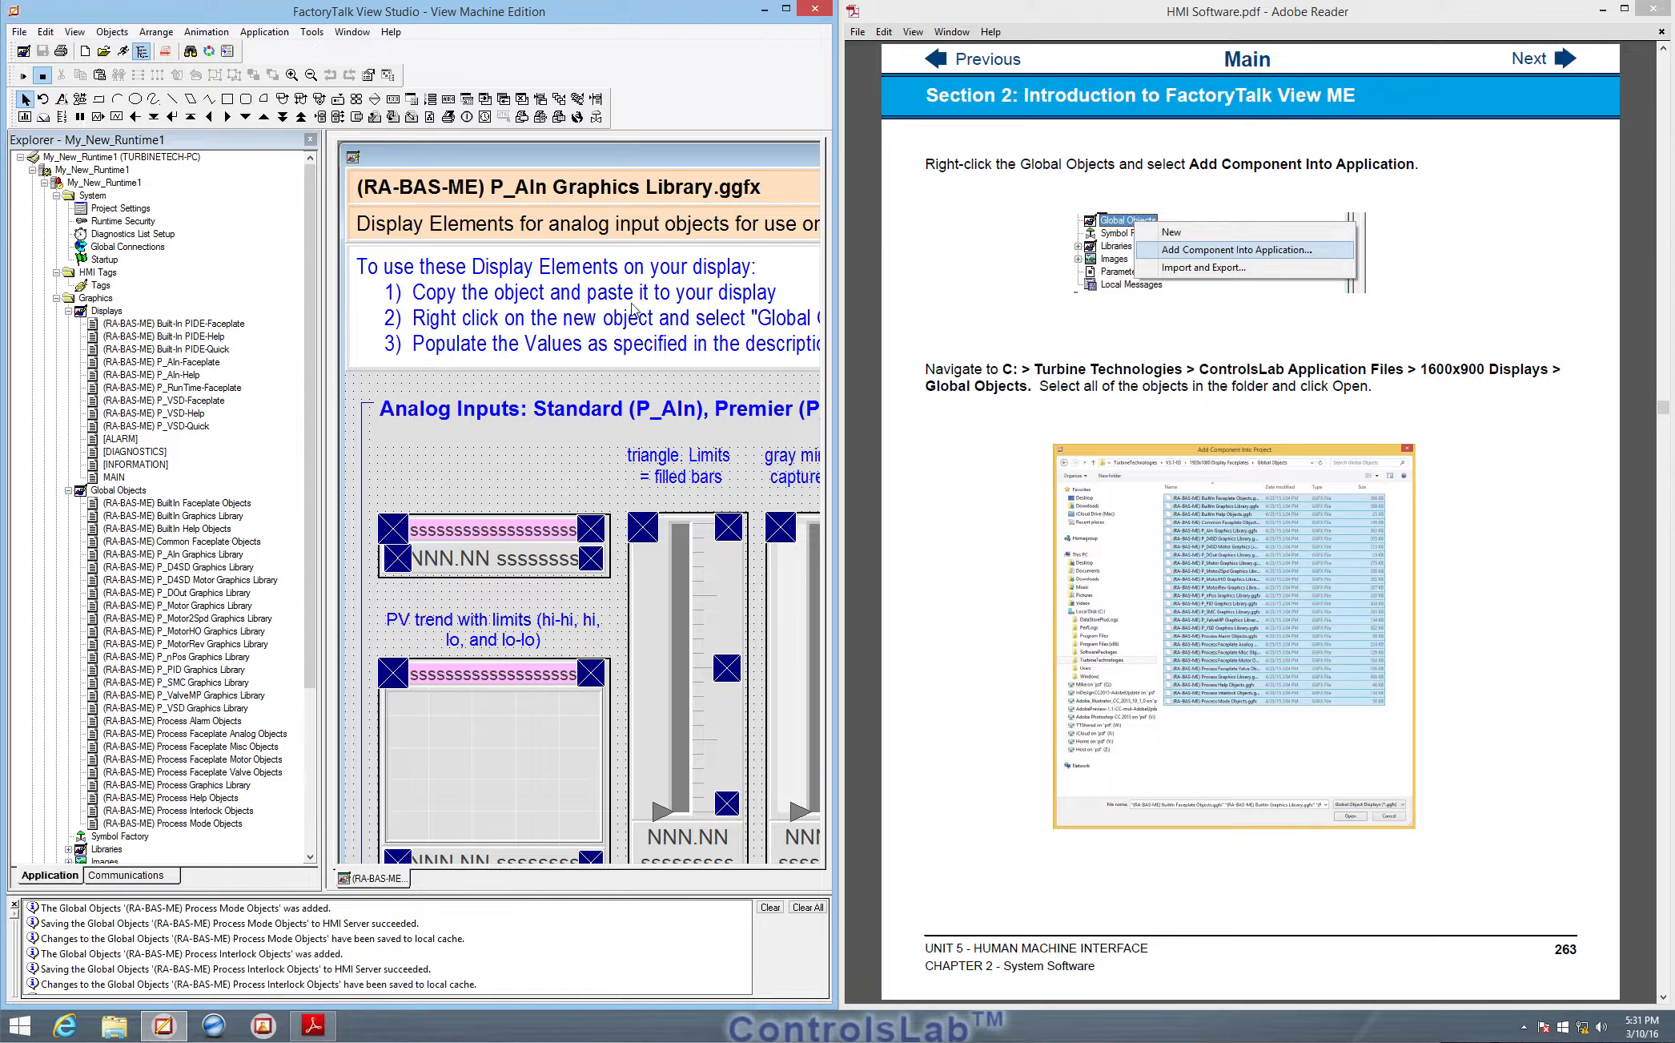
pyautogui.moveTo(798, 167); pyautogui.dragTo(441, 231)
pyautogui.moveTo(694, 222); pyautogui.dragTo(409, 226)
pyautogui.click(648, 221)
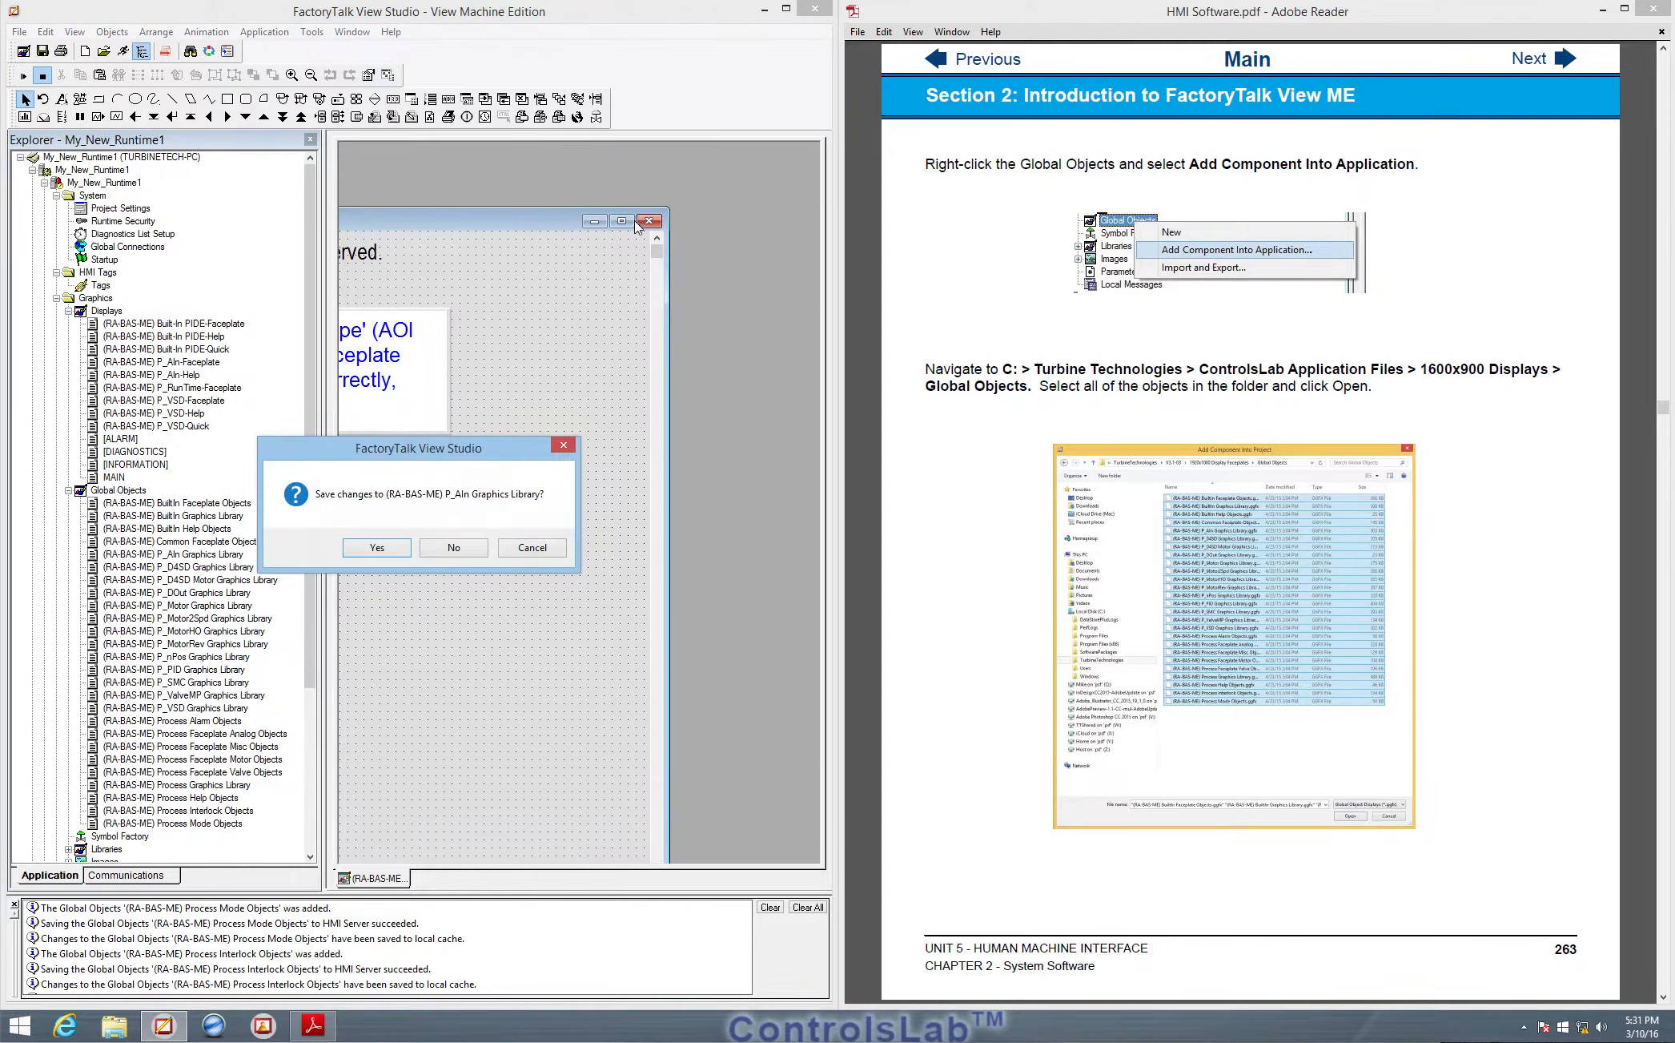
pyautogui.click(452, 549)
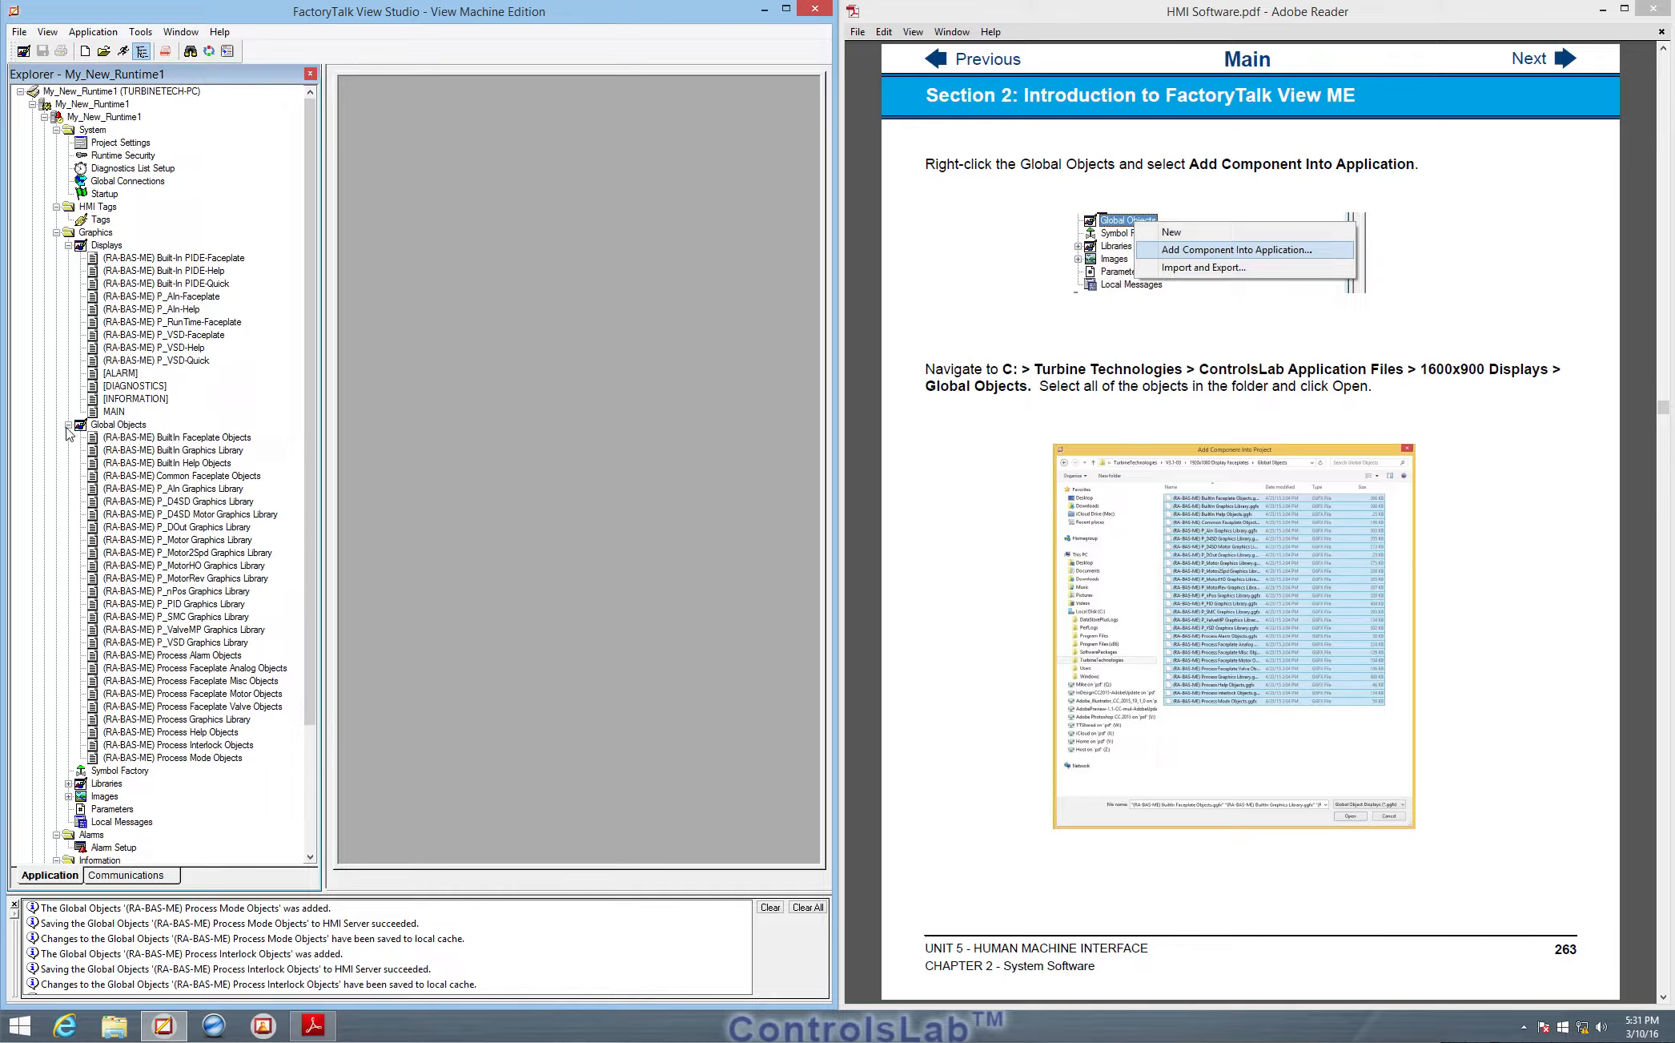
# - Collapse the Displays and Global Objects branches in the Explorer and expand the Images branch
pyautogui.click(68, 245)
pyautogui.click(68, 257)
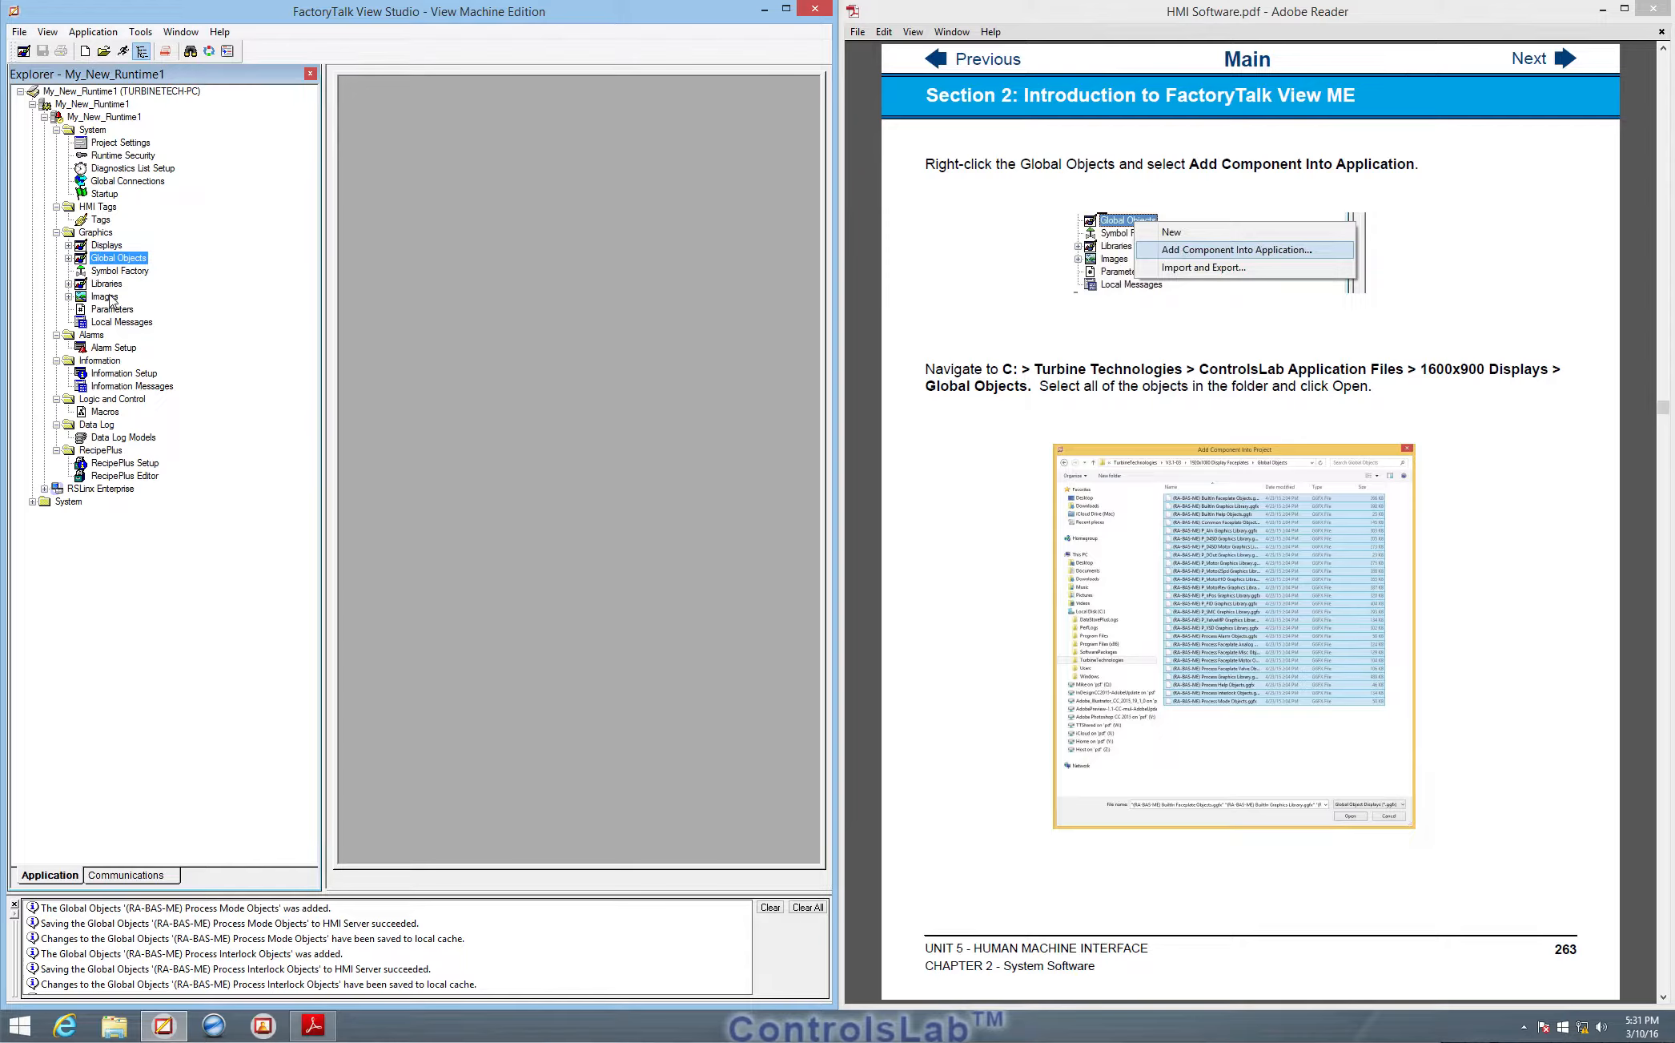
pyautogui.click(68, 296)
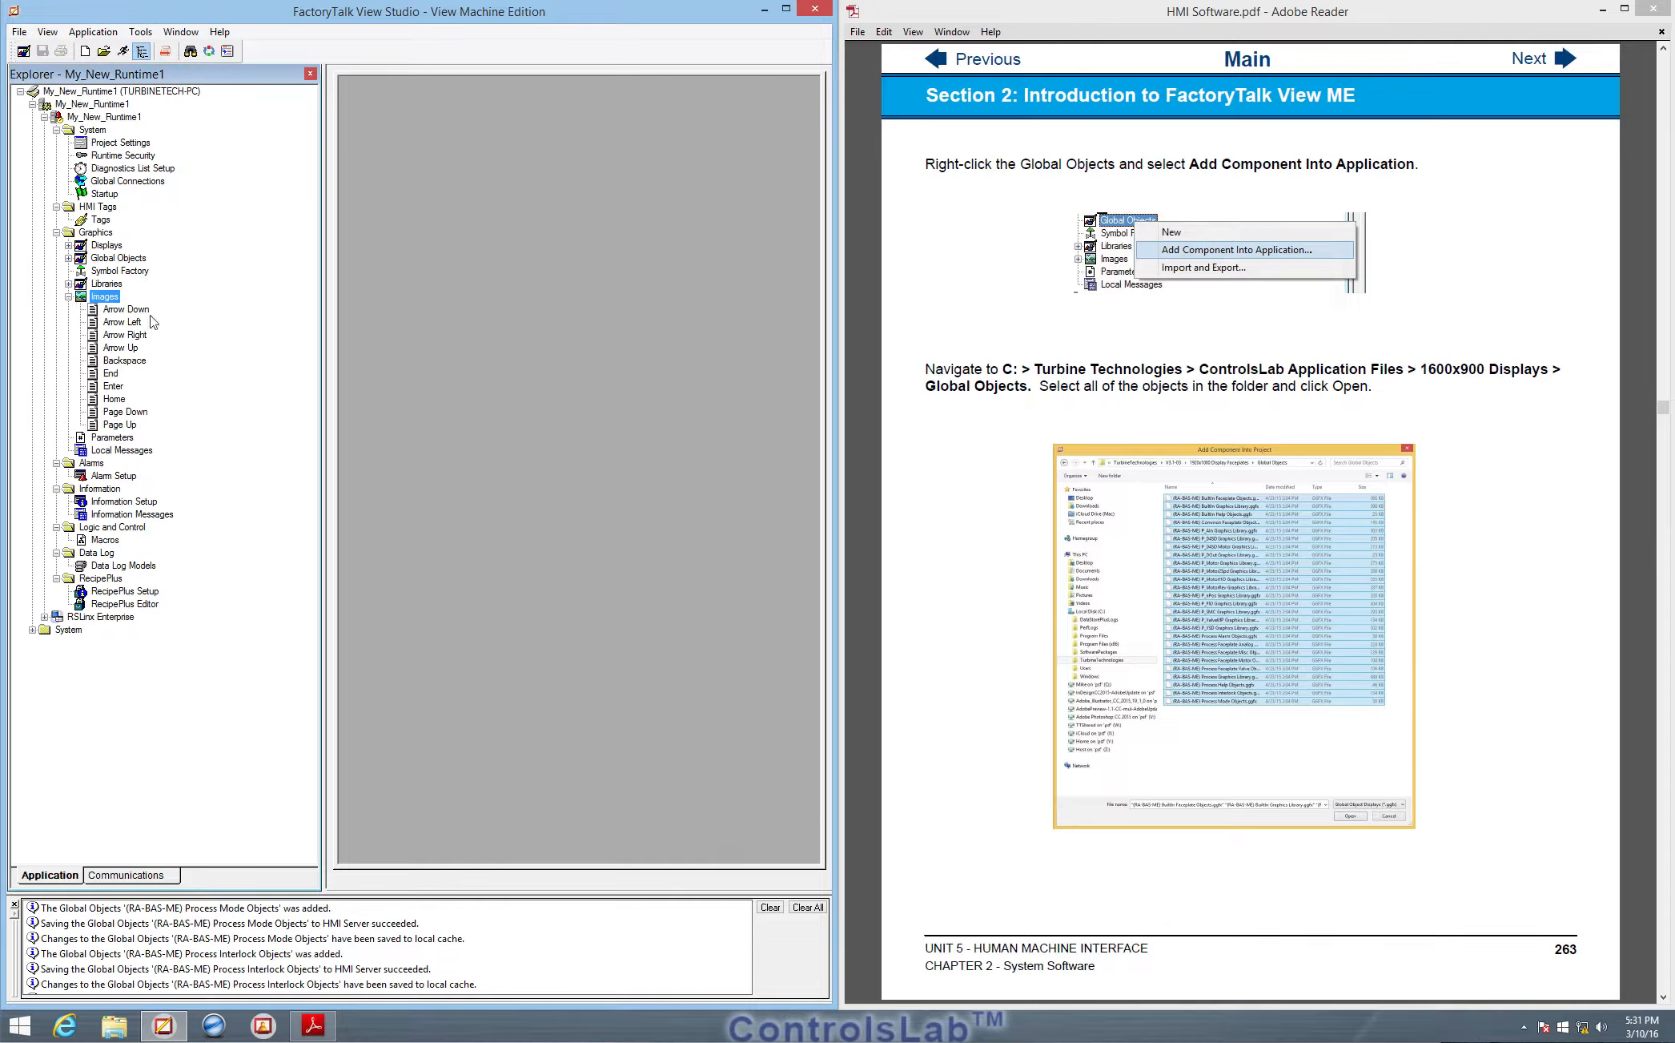
# - Start adding components to Images and browse to the C: > Users > Public > Public Documents folder
pyautogui.rightClick(104, 301)
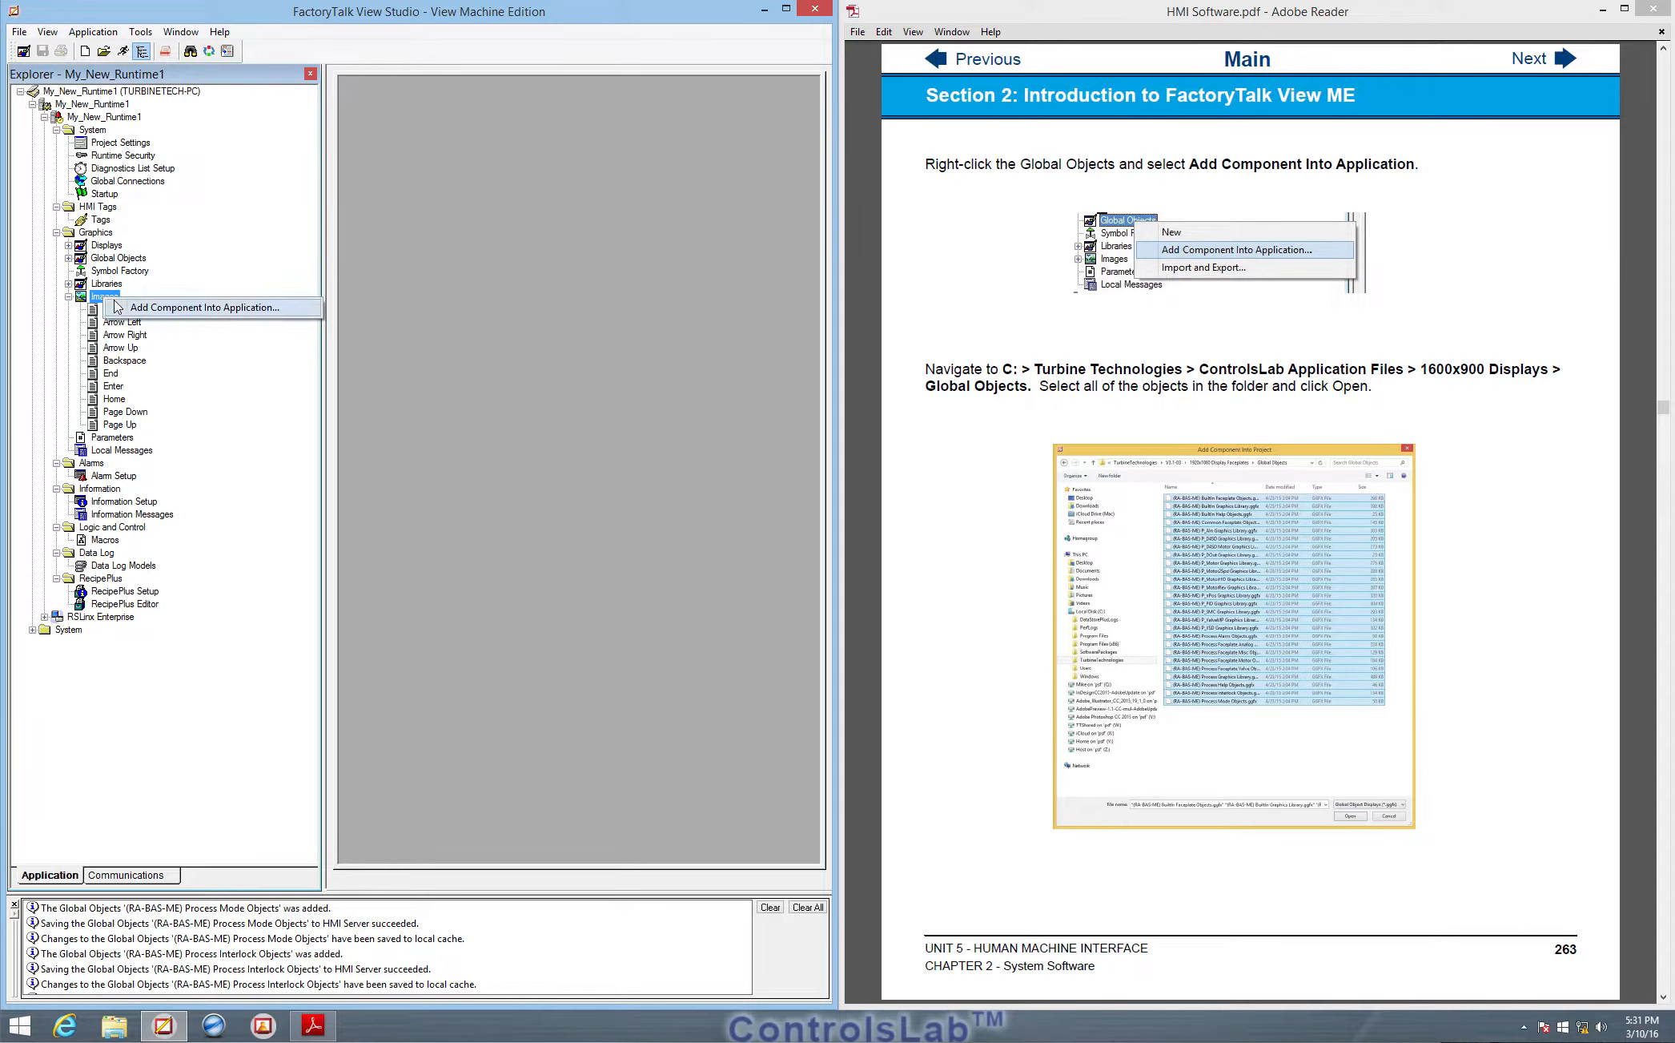
pyautogui.click(167, 311)
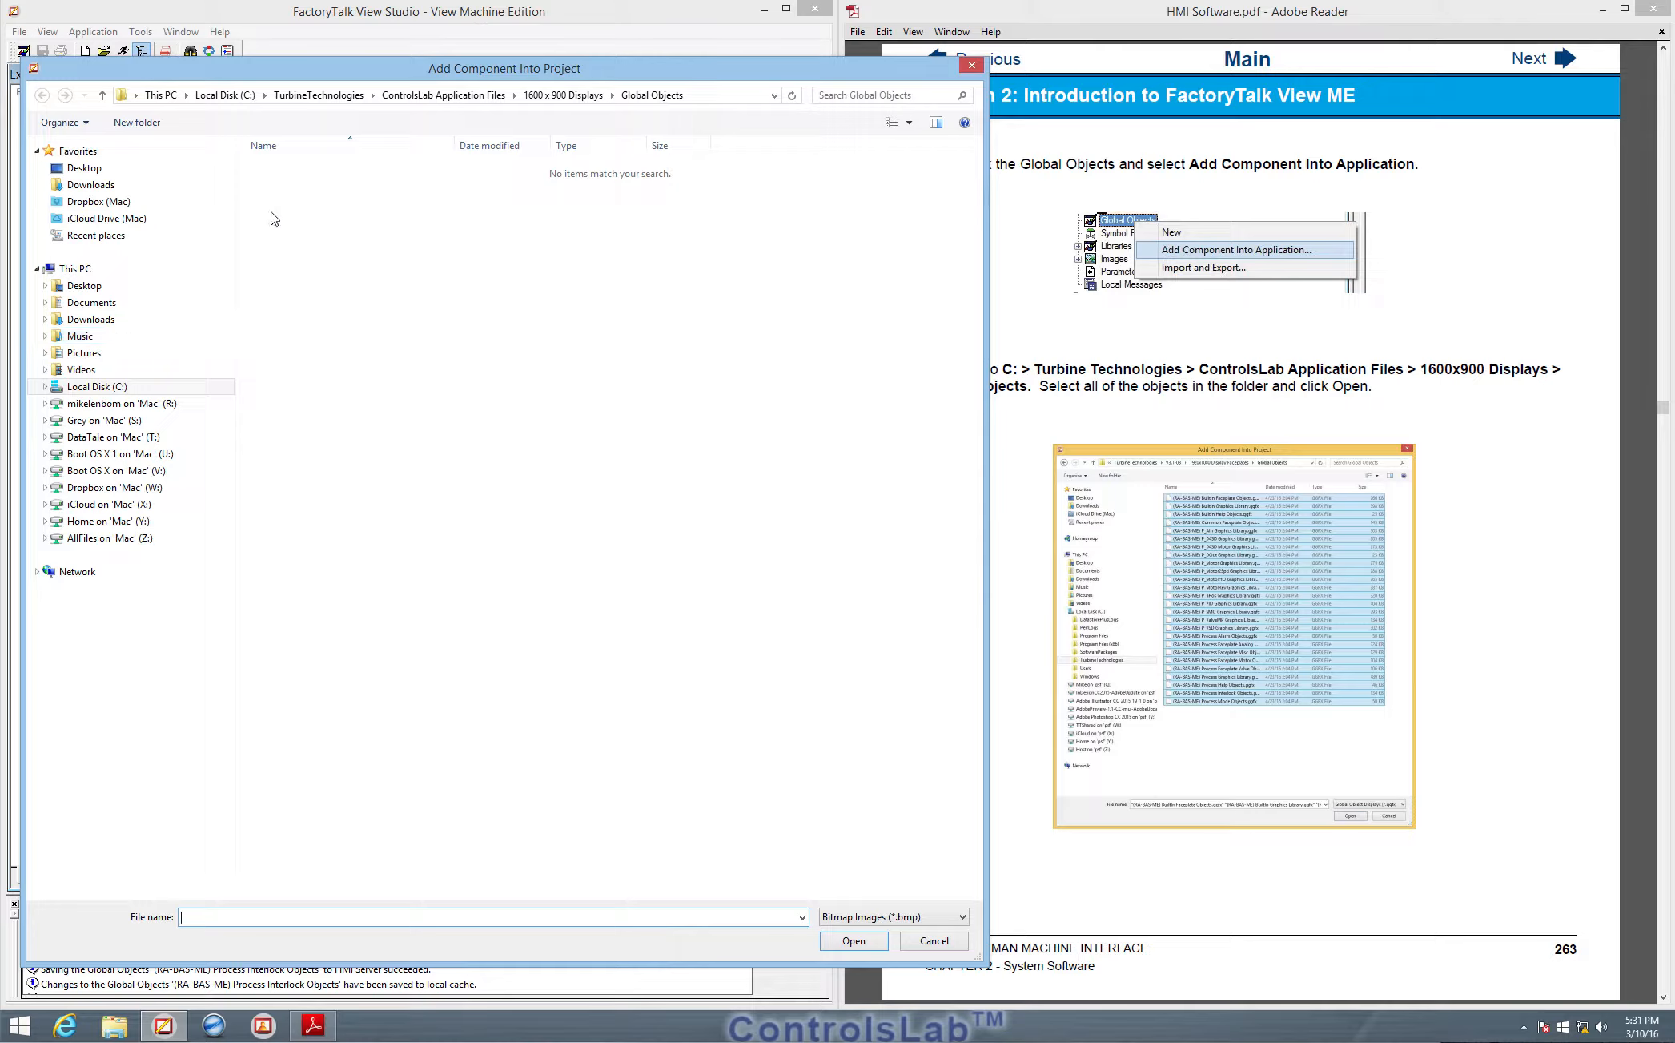
pyautogui.click(318, 95)
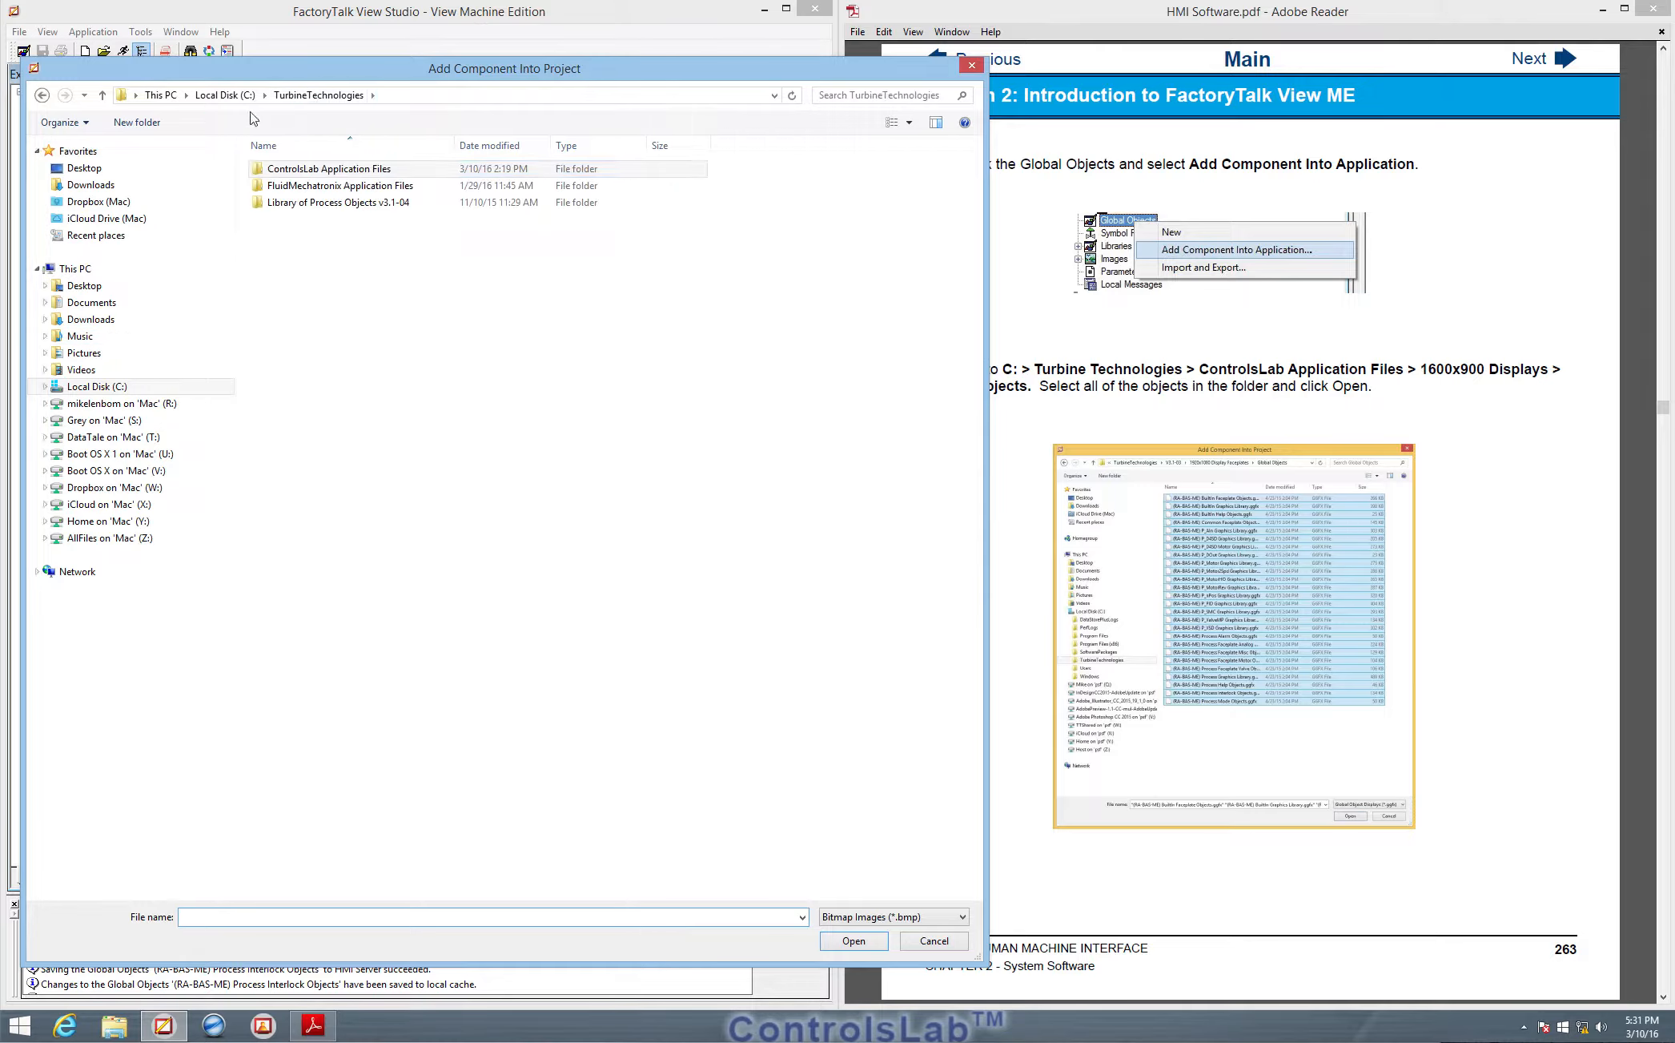
pyautogui.click(227, 95)
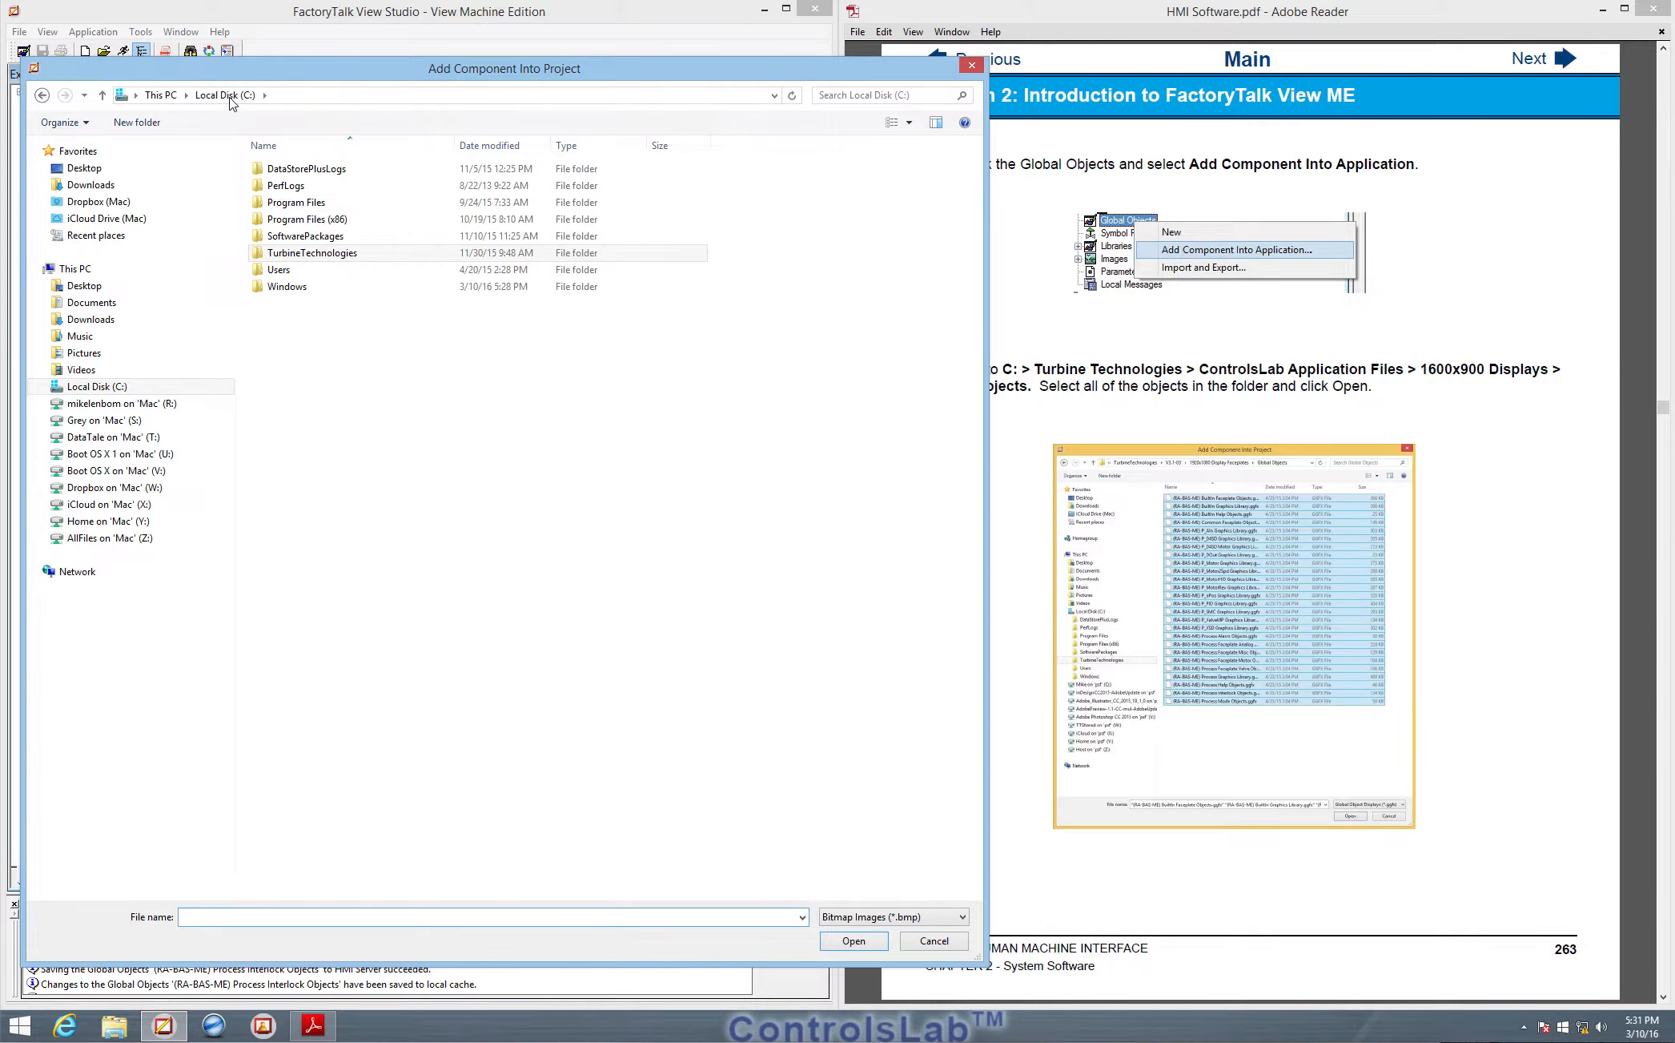
pyautogui.click(279, 272)
pyautogui.doubleClick(280, 272)
pyautogui.doubleClick(276, 203)
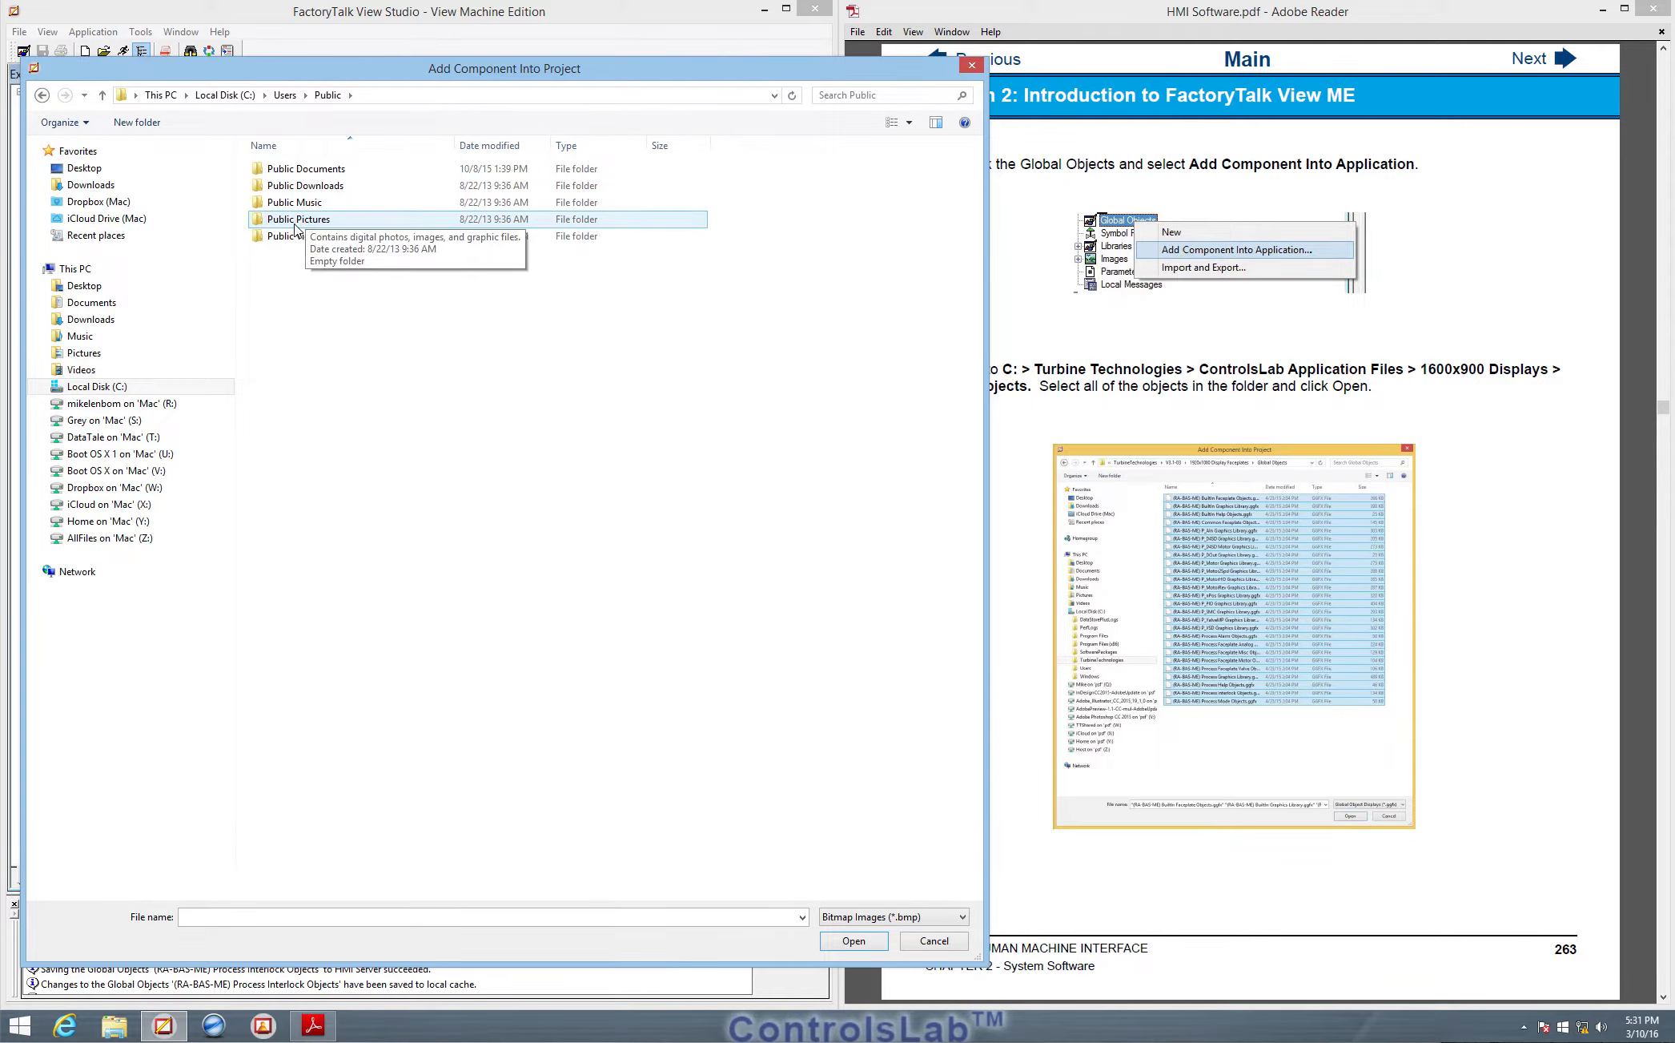
pyautogui.doubleClick(310, 173)
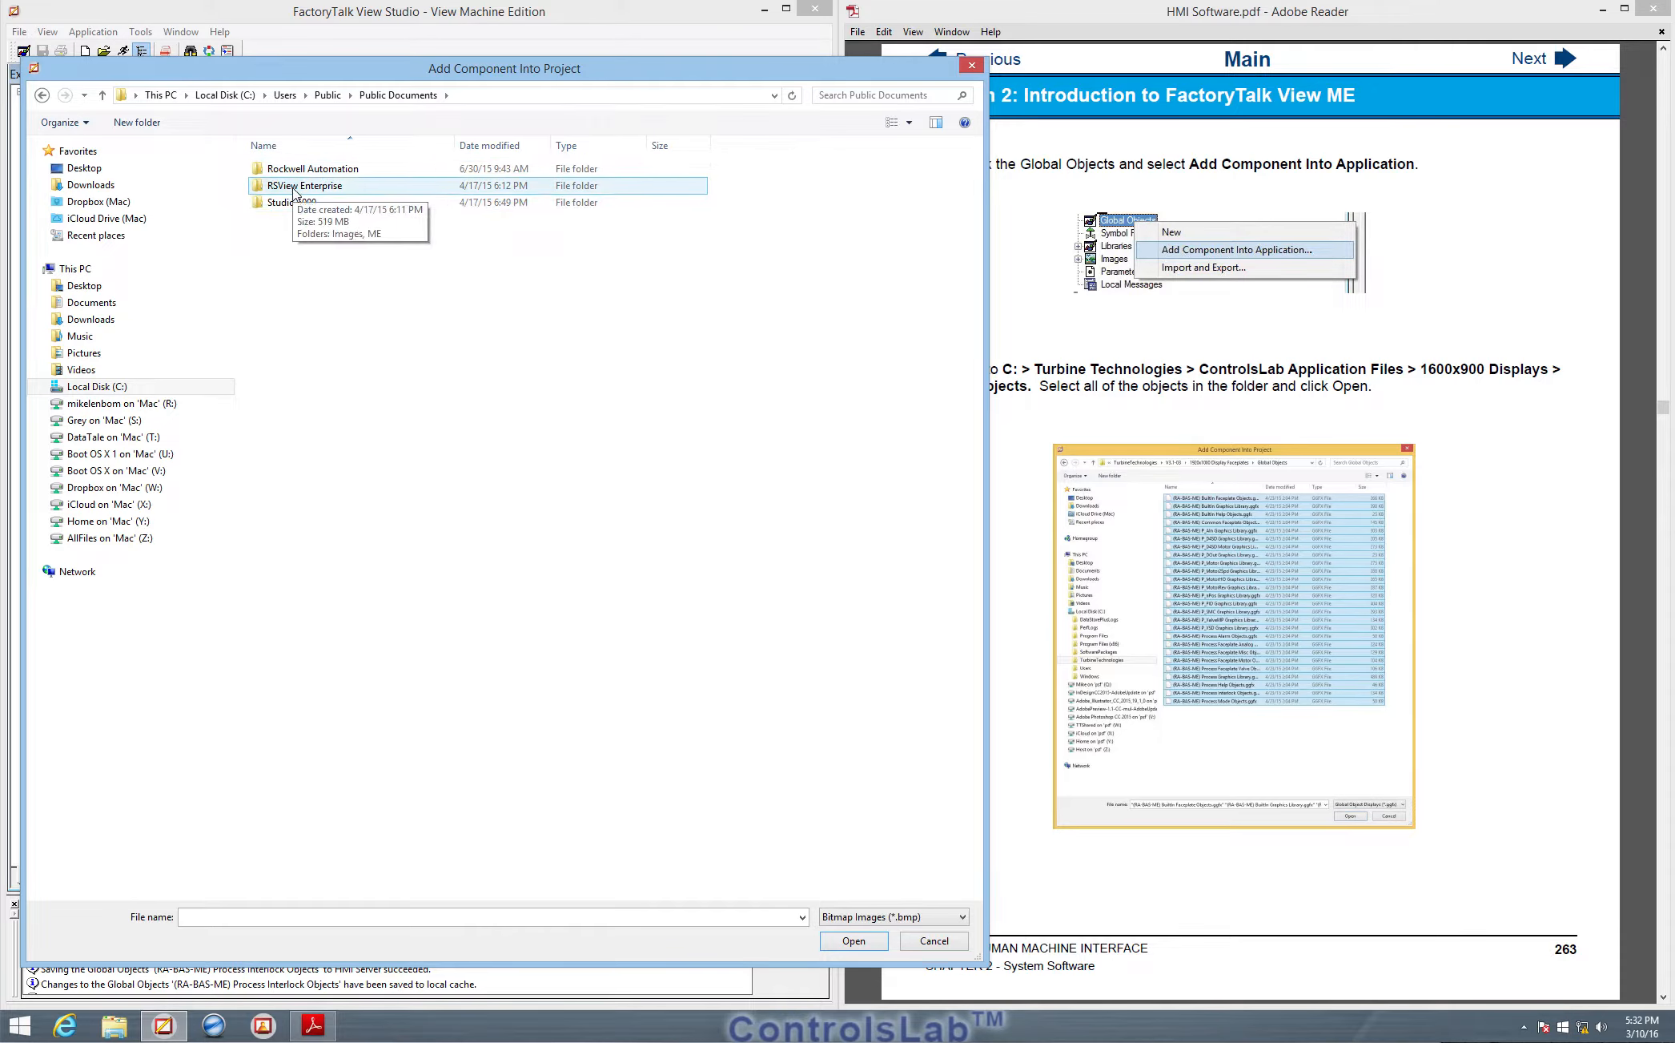
# - Open the Images folder of the ControlsLab project under RSView Enterprise > ME > HMI projects
pyautogui.doubleClick(293, 189)
pyautogui.doubleClick(276, 189)
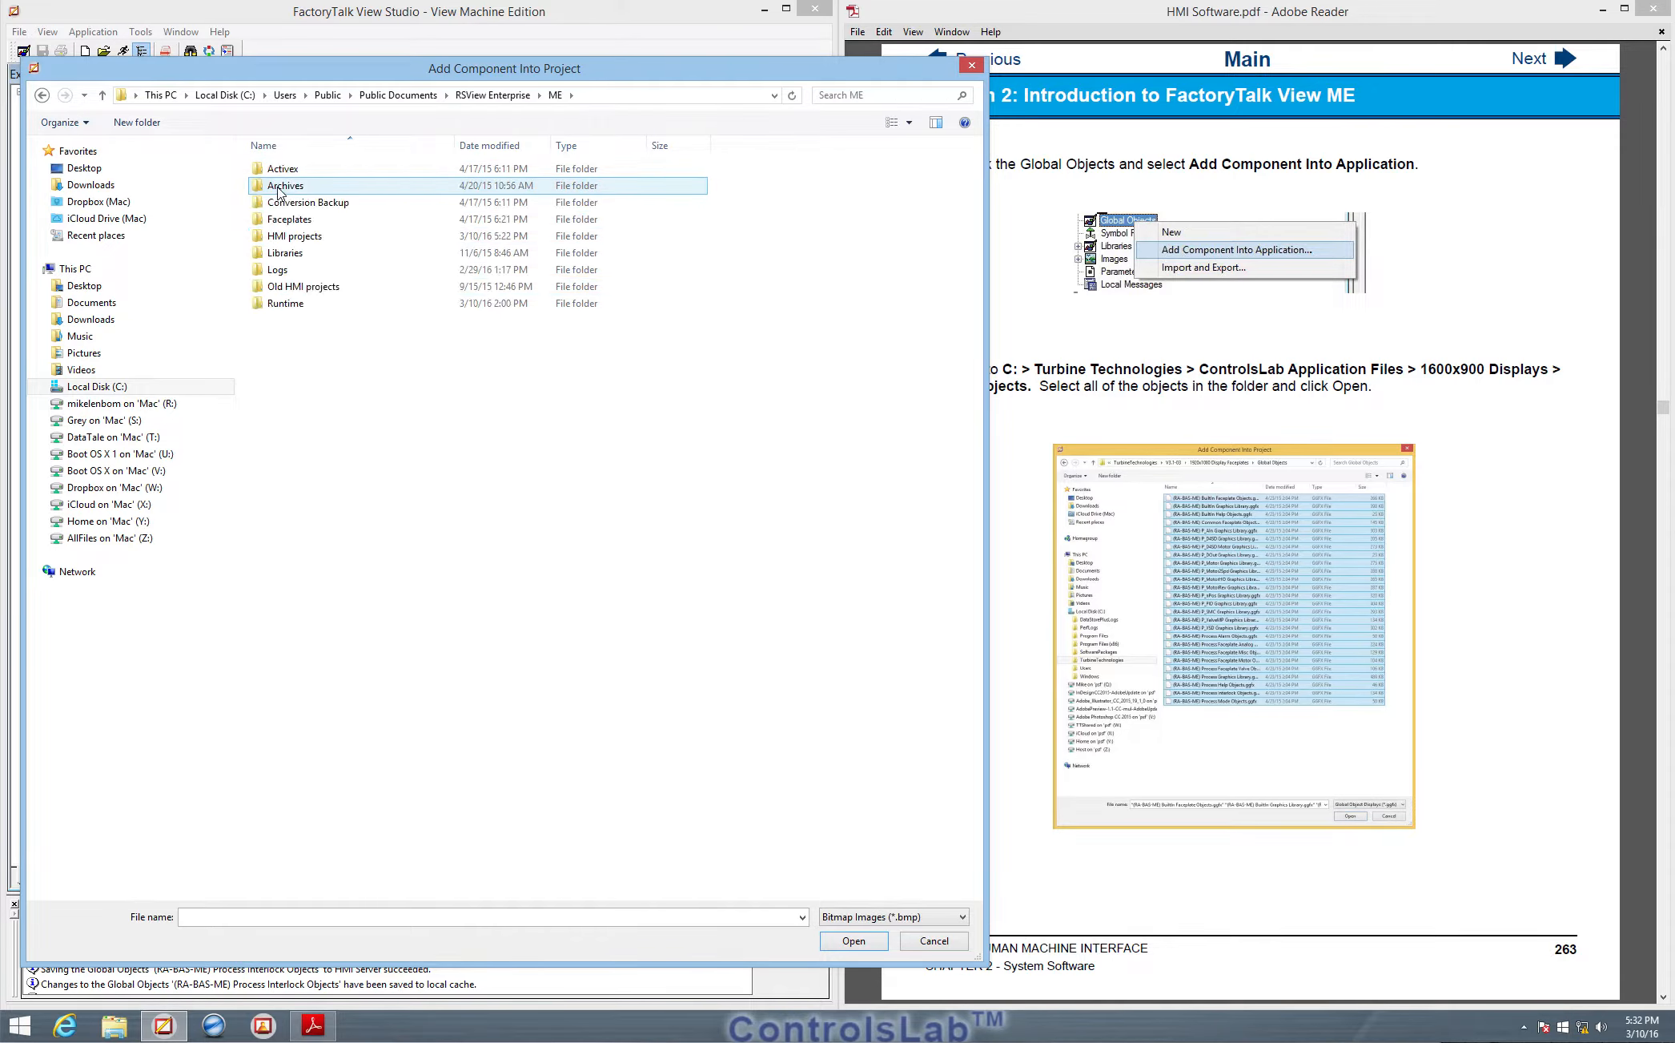
pyautogui.doubleClick(287, 237)
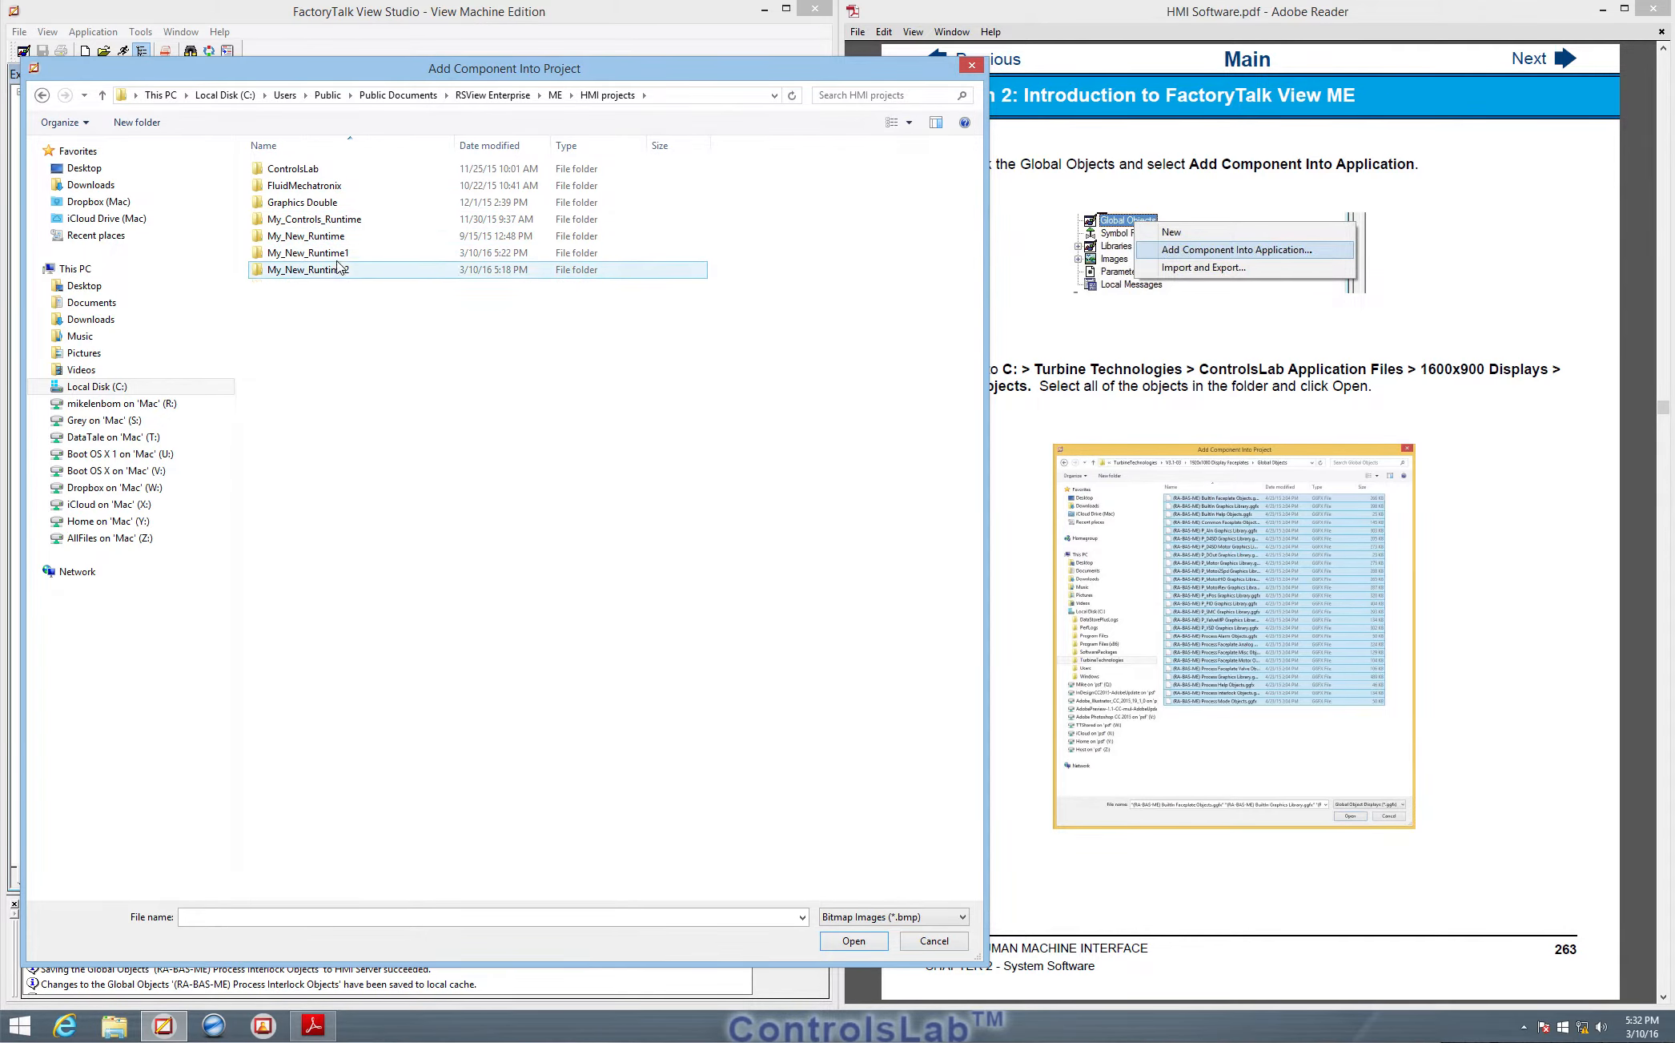
pyautogui.doubleClick(298, 173)
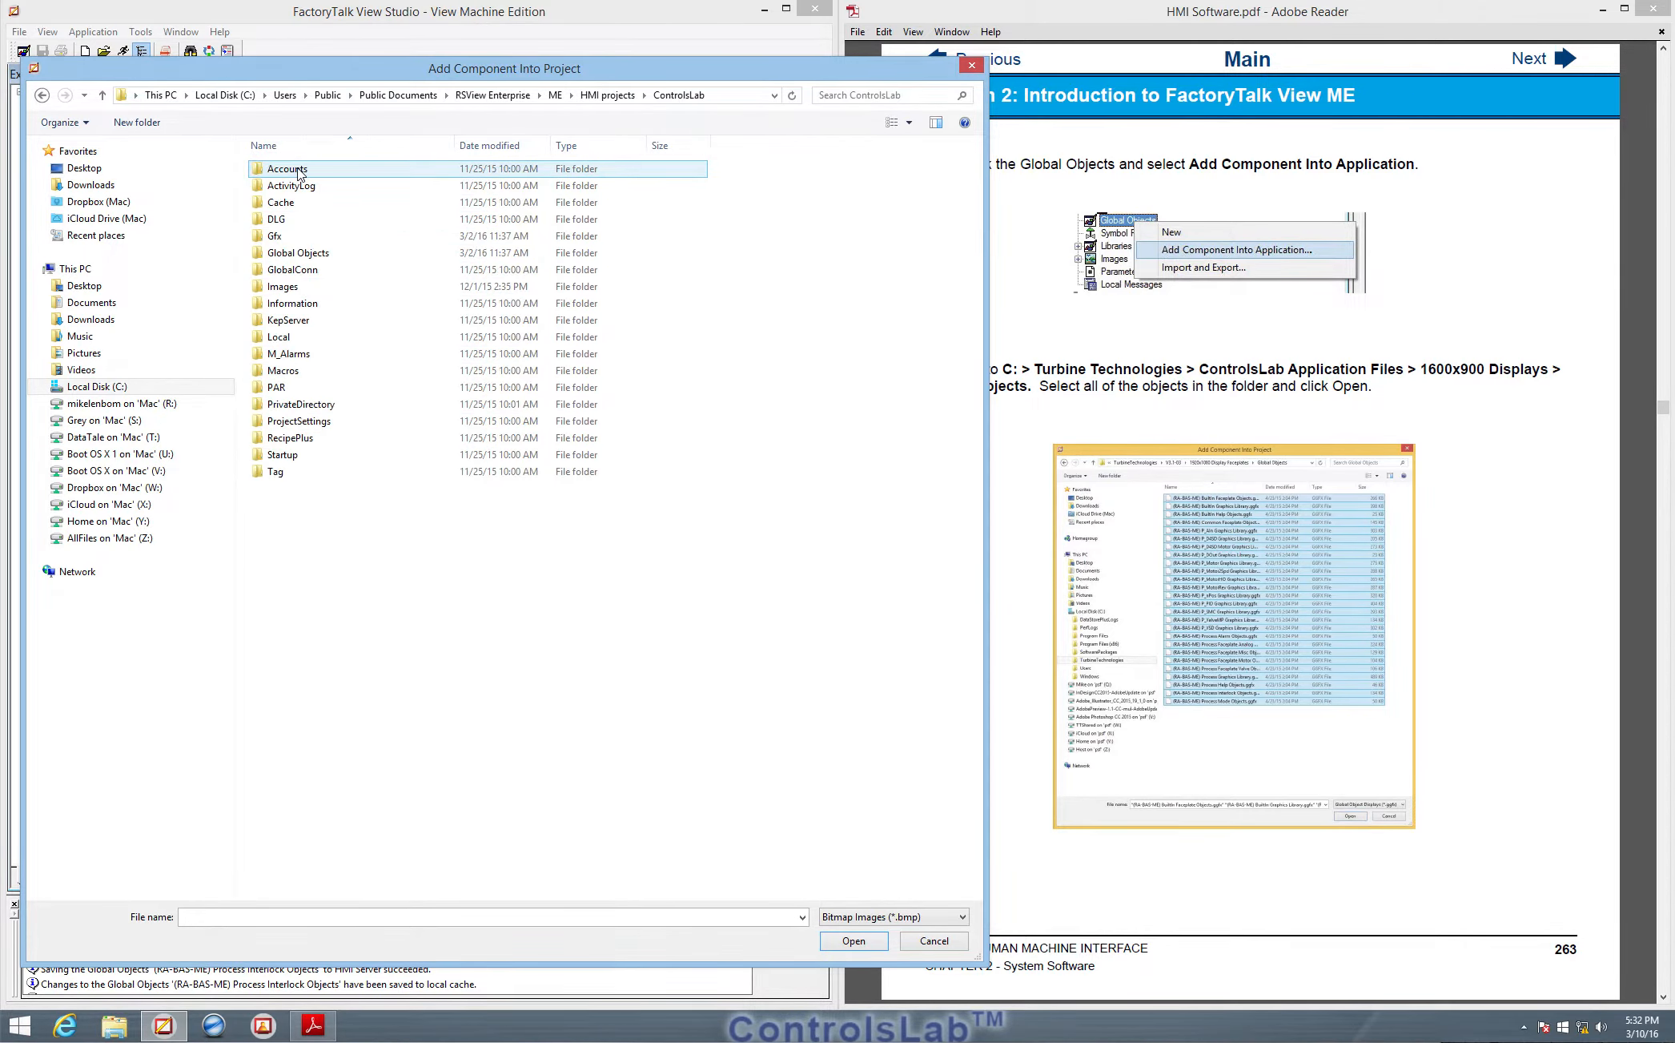
pyautogui.click(42, 96)
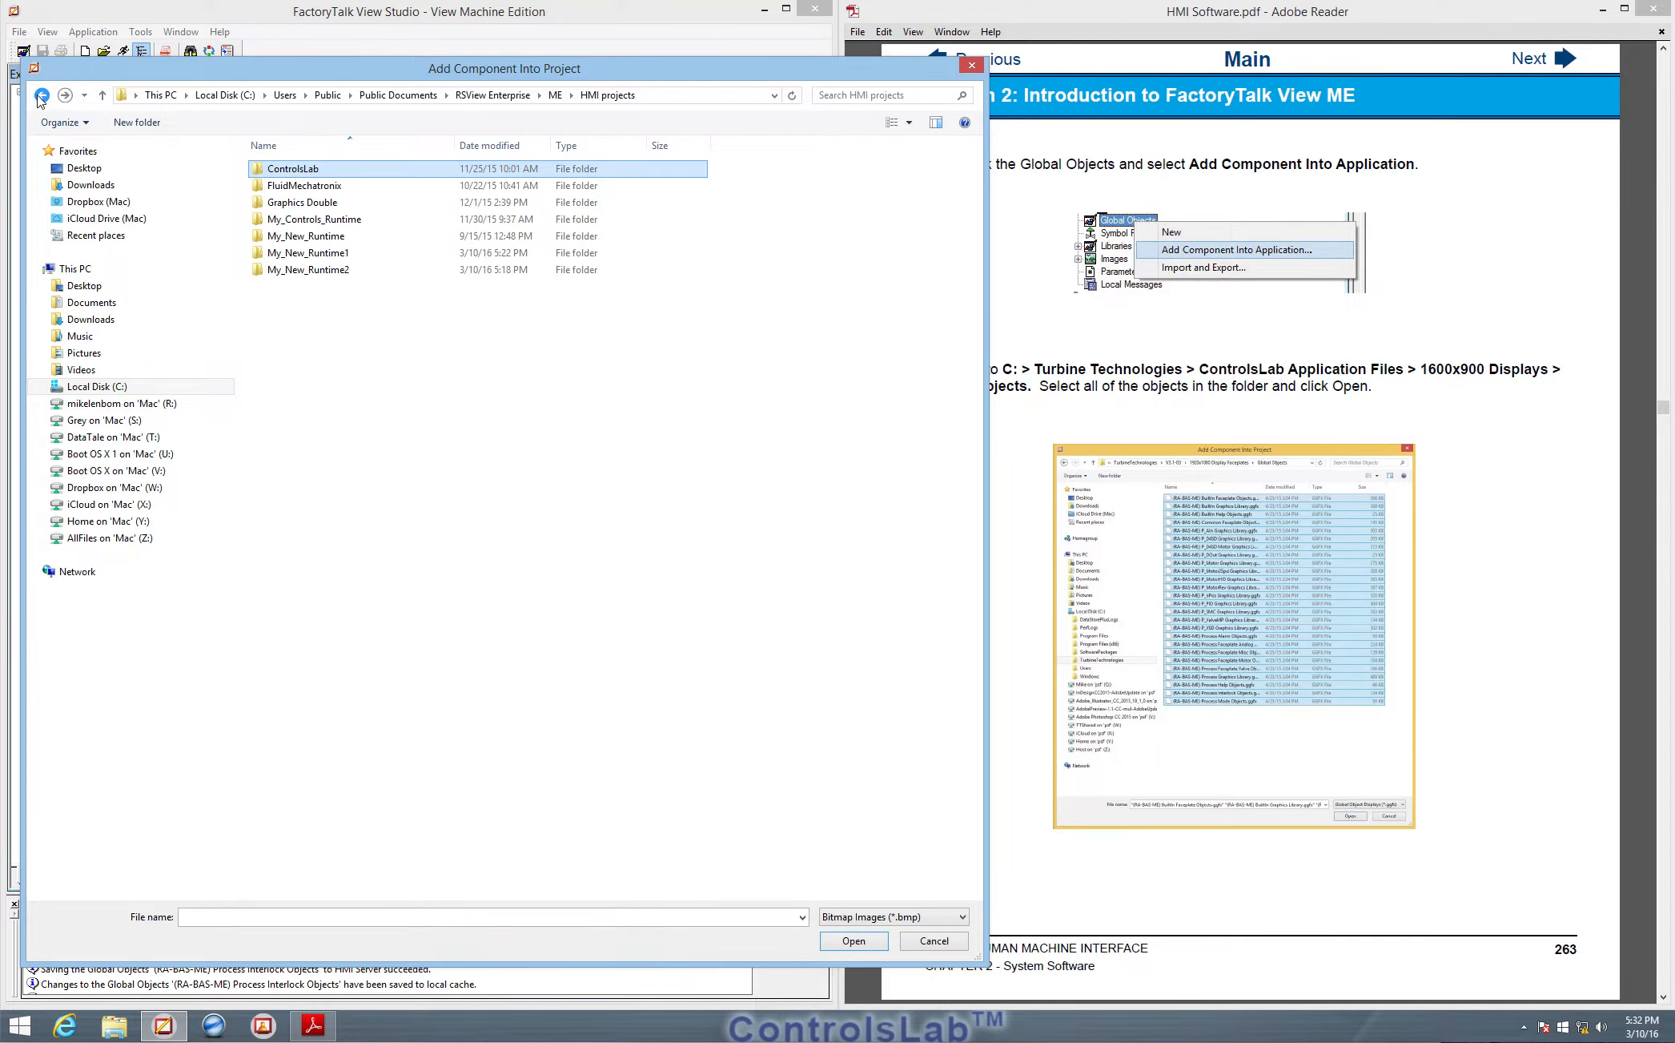
pyautogui.doubleClick(302, 174)
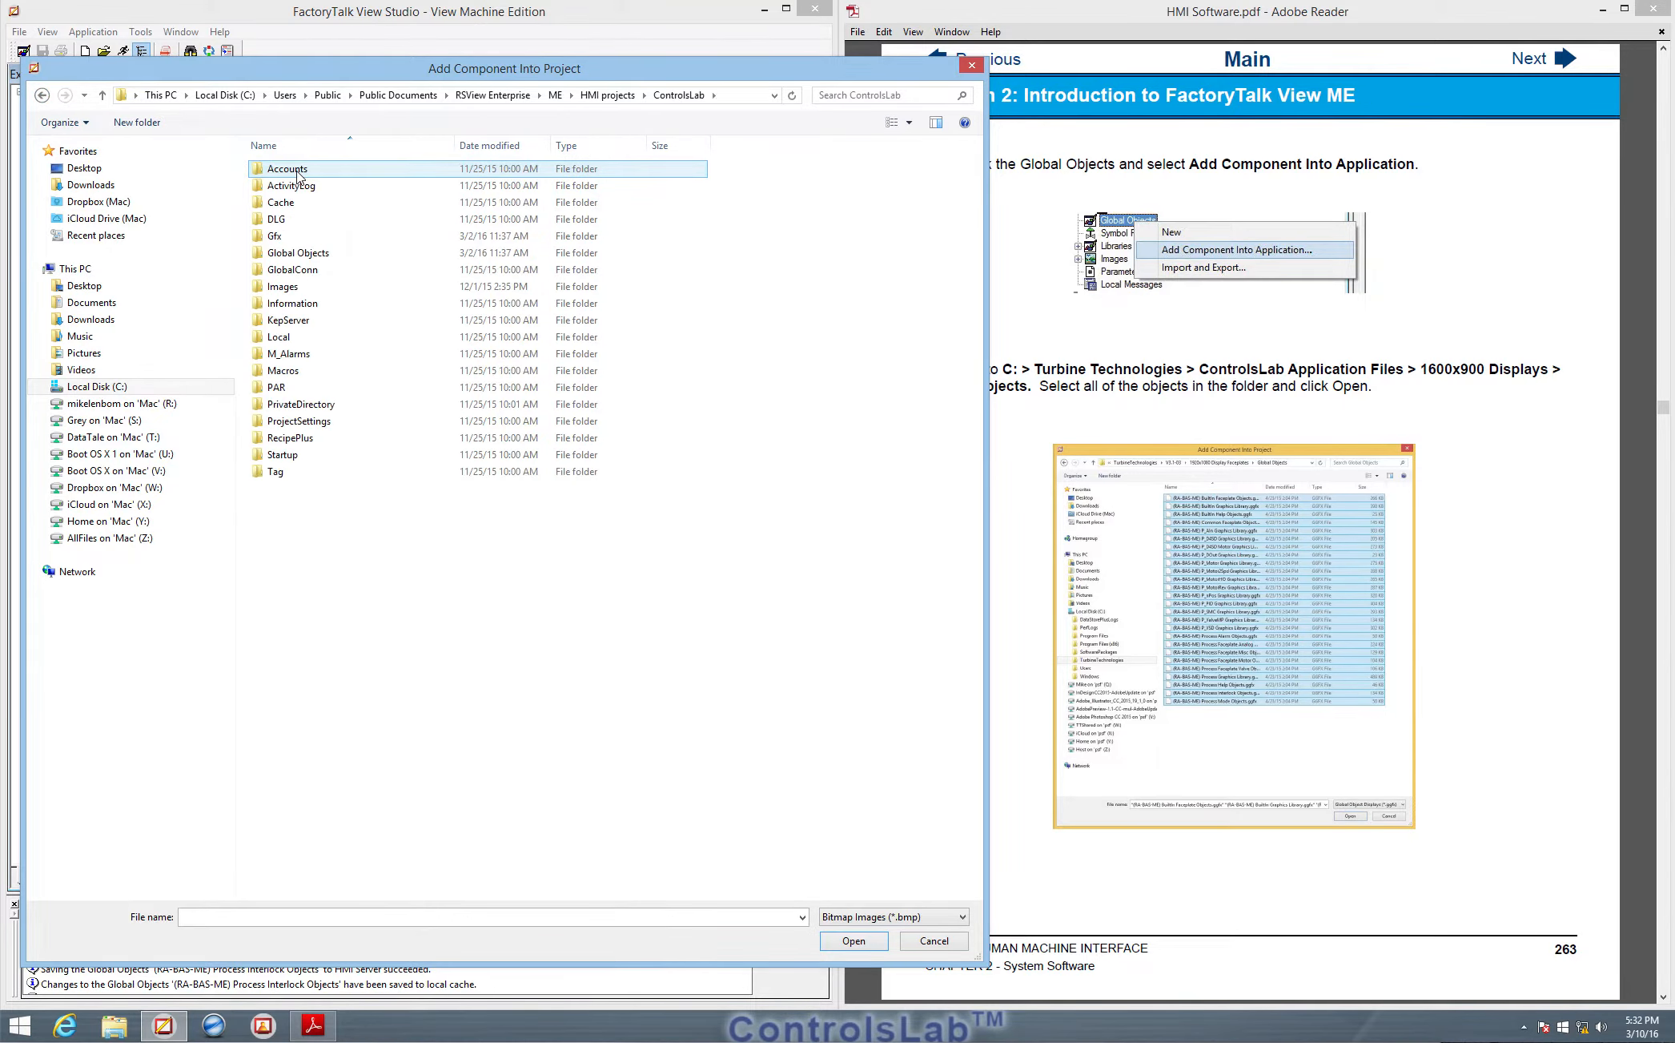
pyautogui.doubleClick(286, 288)
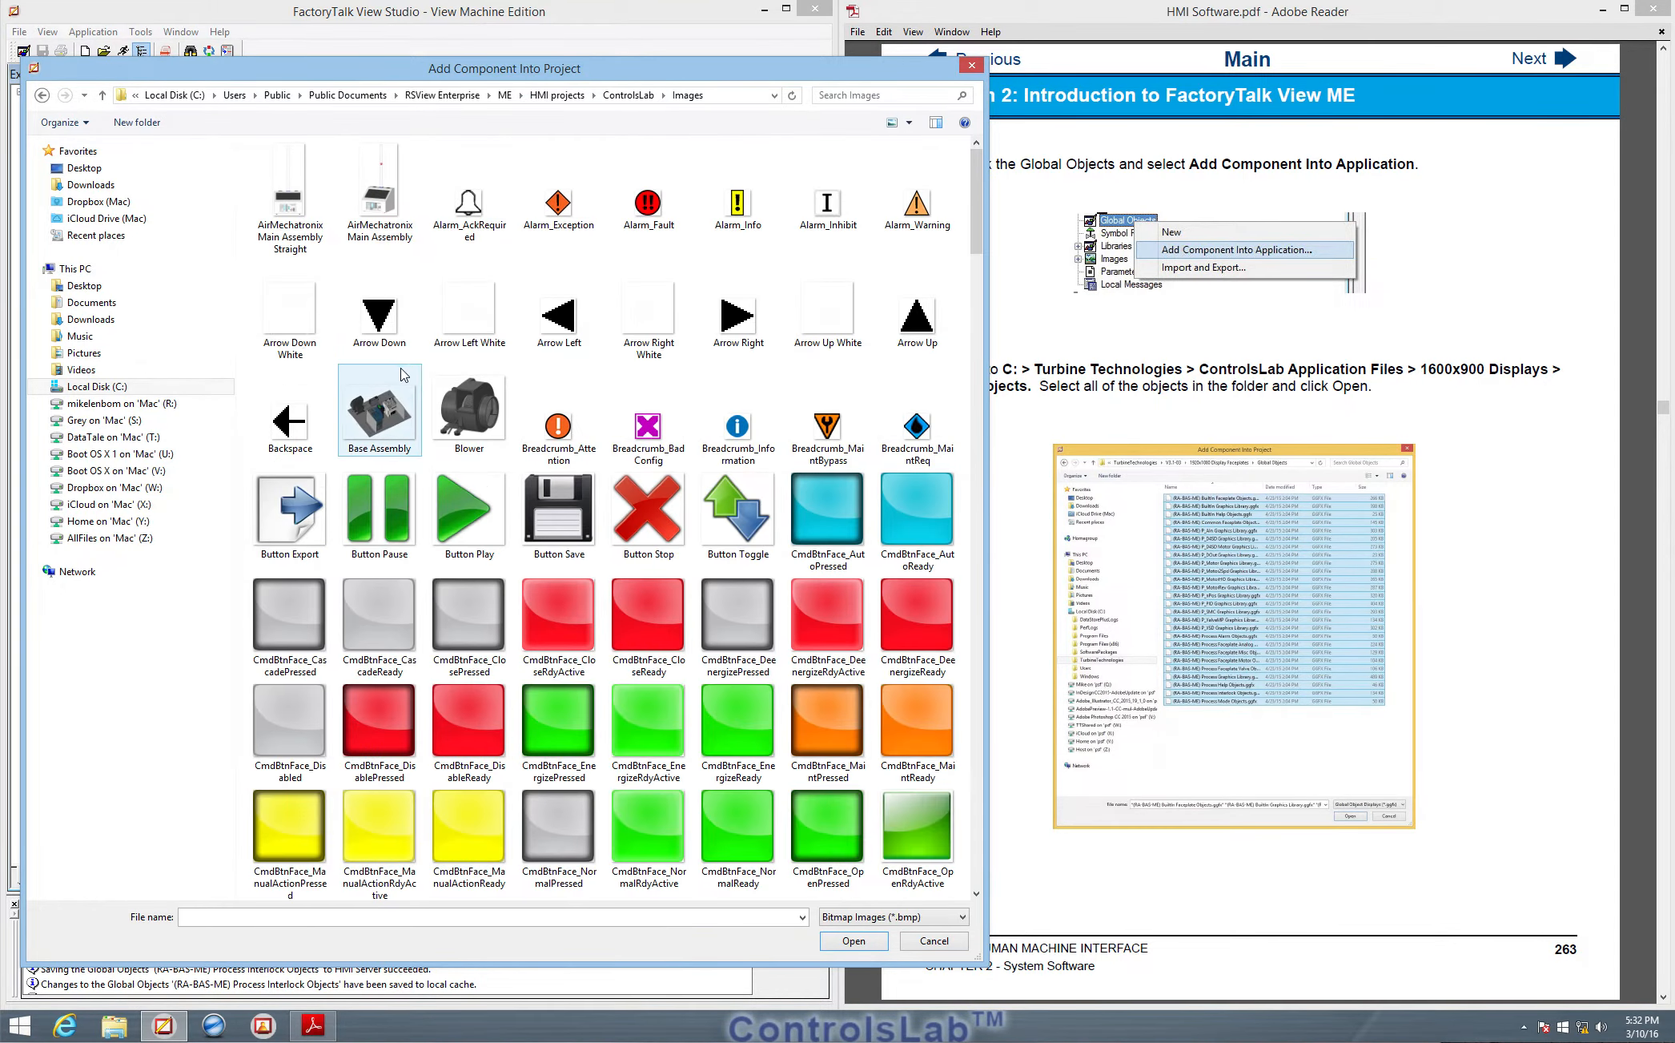
# - Add every bitmap in the ControlsLab Images folder to the application, overwriting all existing images with the same names
pyautogui.click(303, 232)
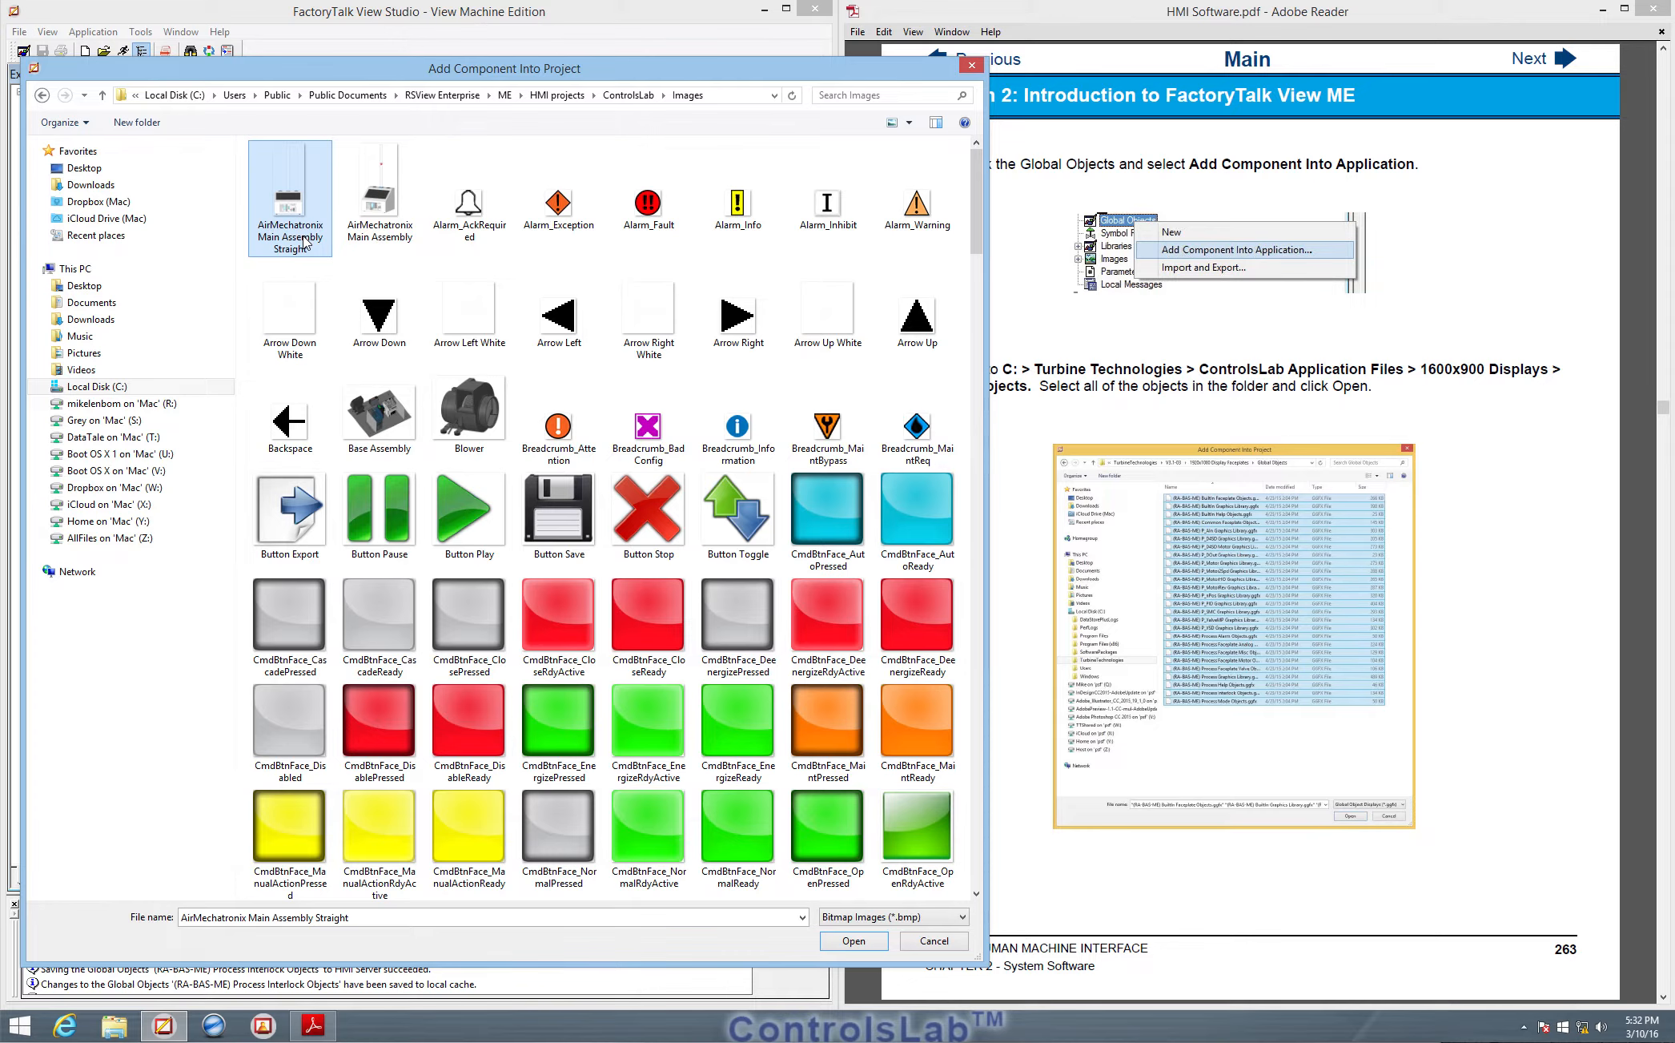
pyautogui.hotkey('ctrl', 'a')
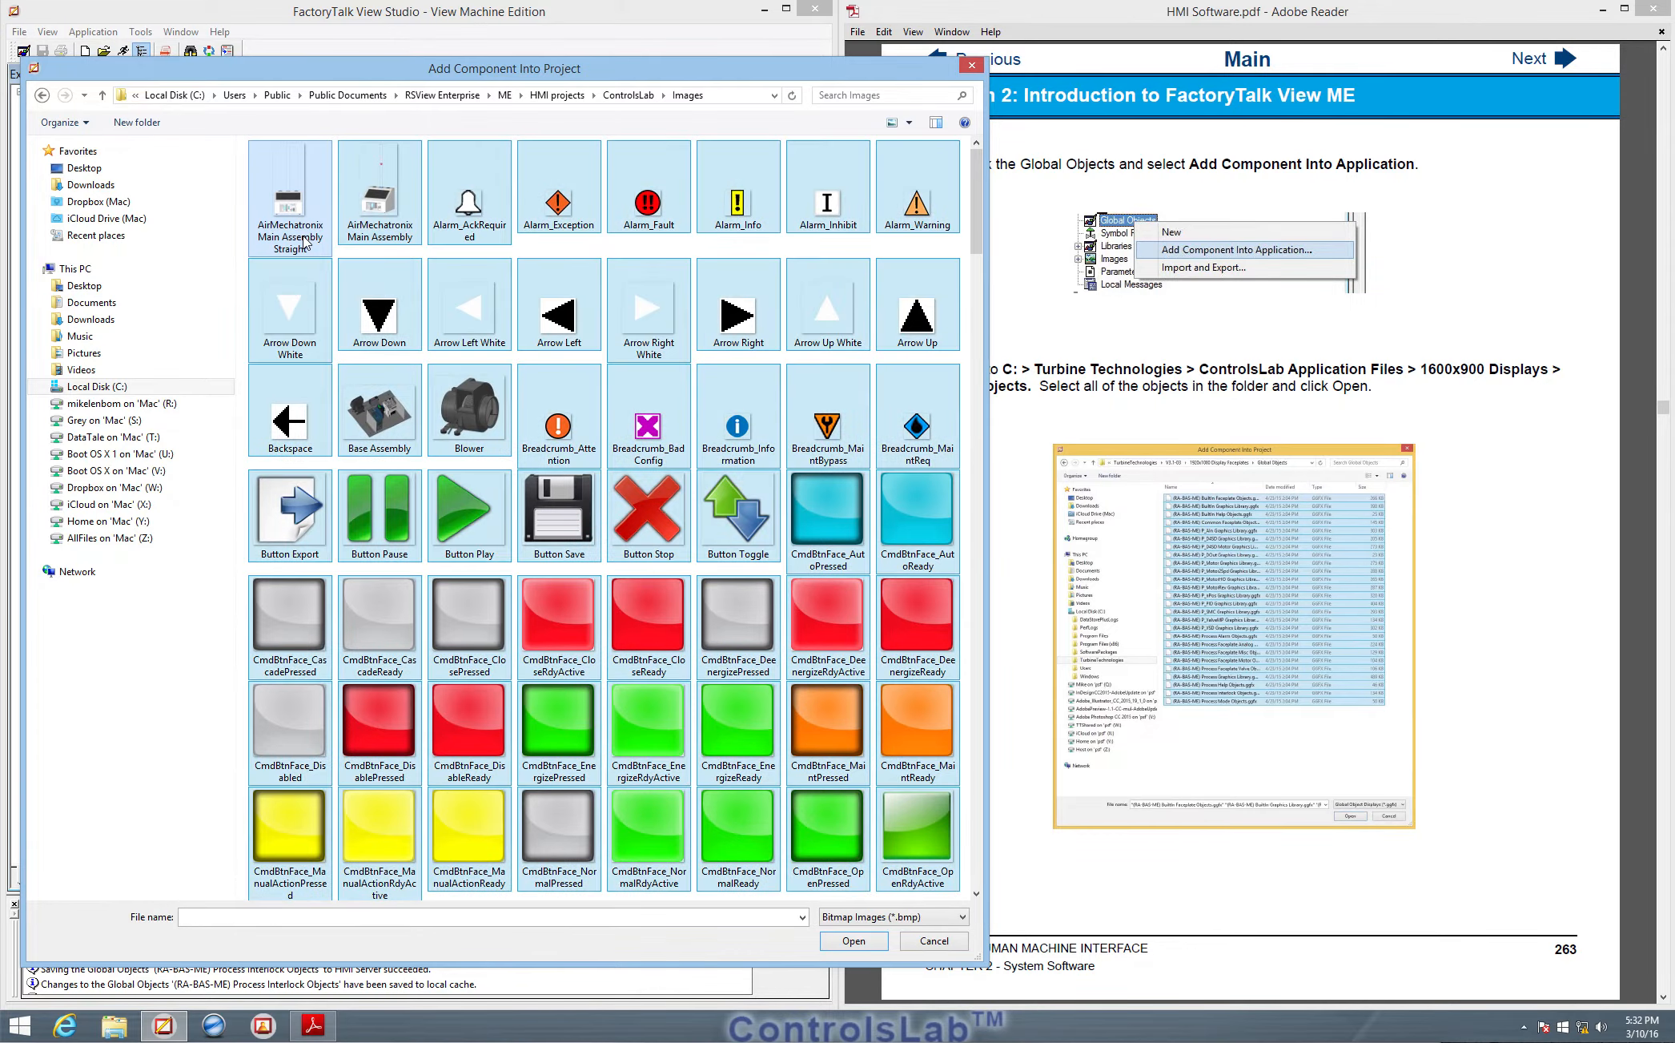
pyautogui.click(854, 942)
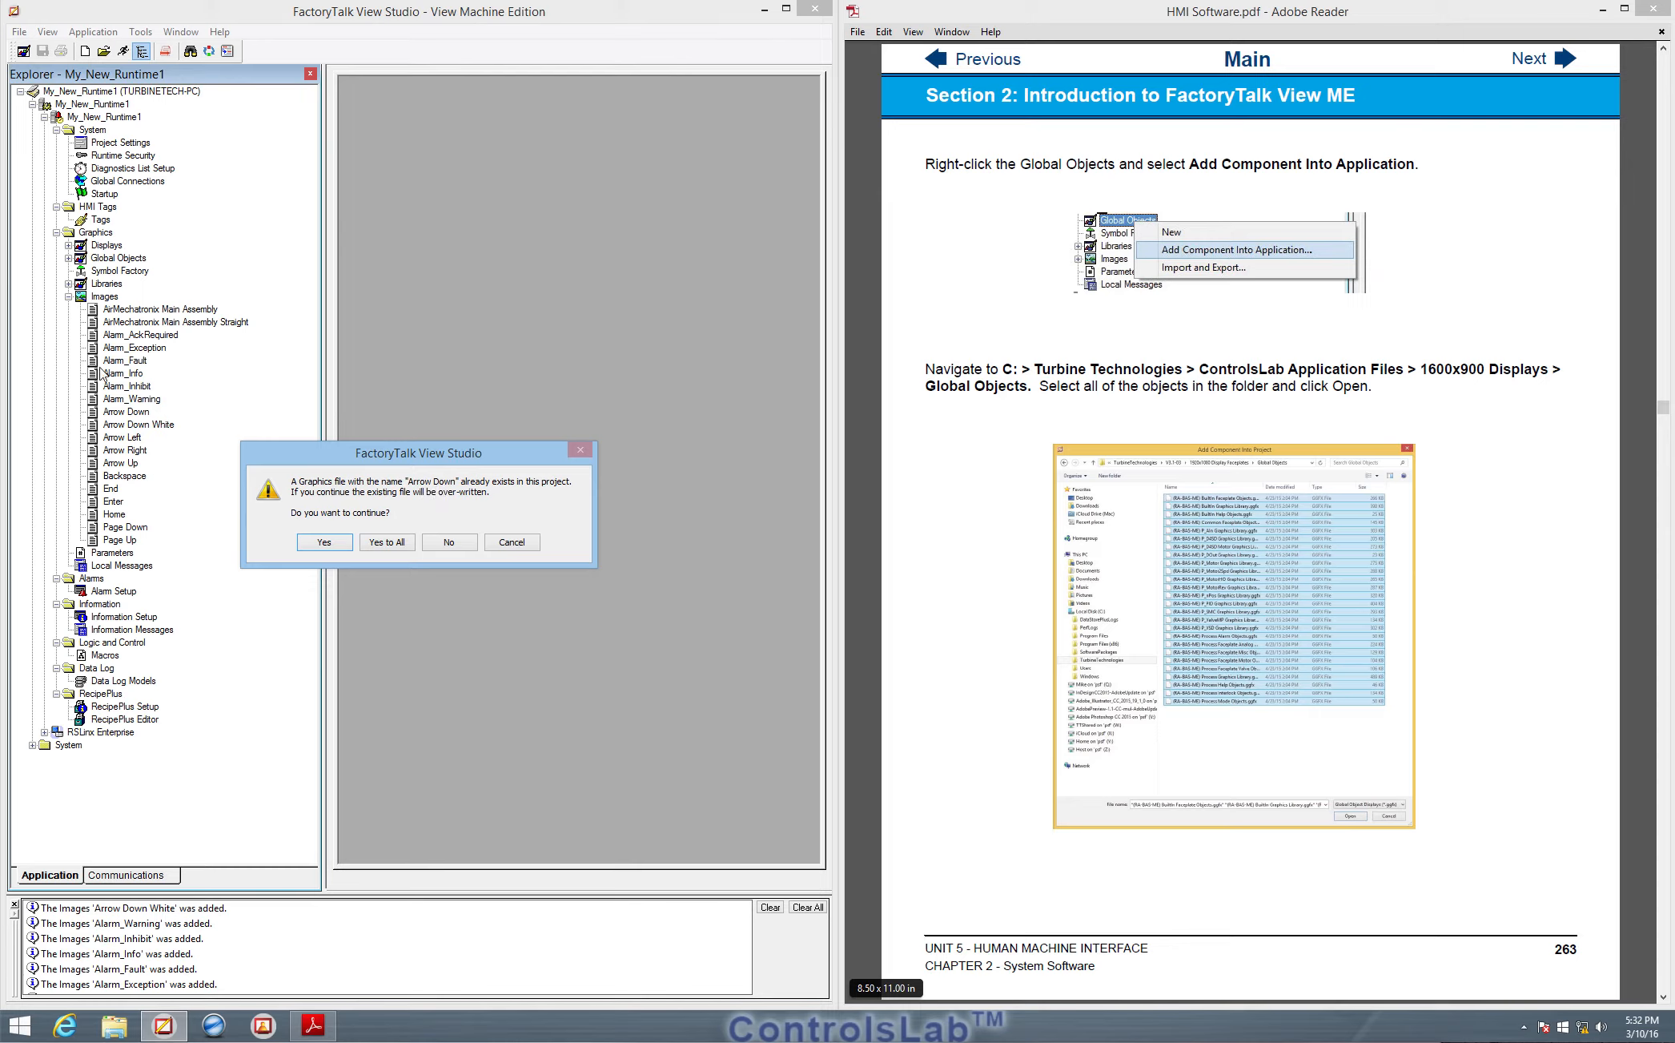
pyautogui.click(388, 542)
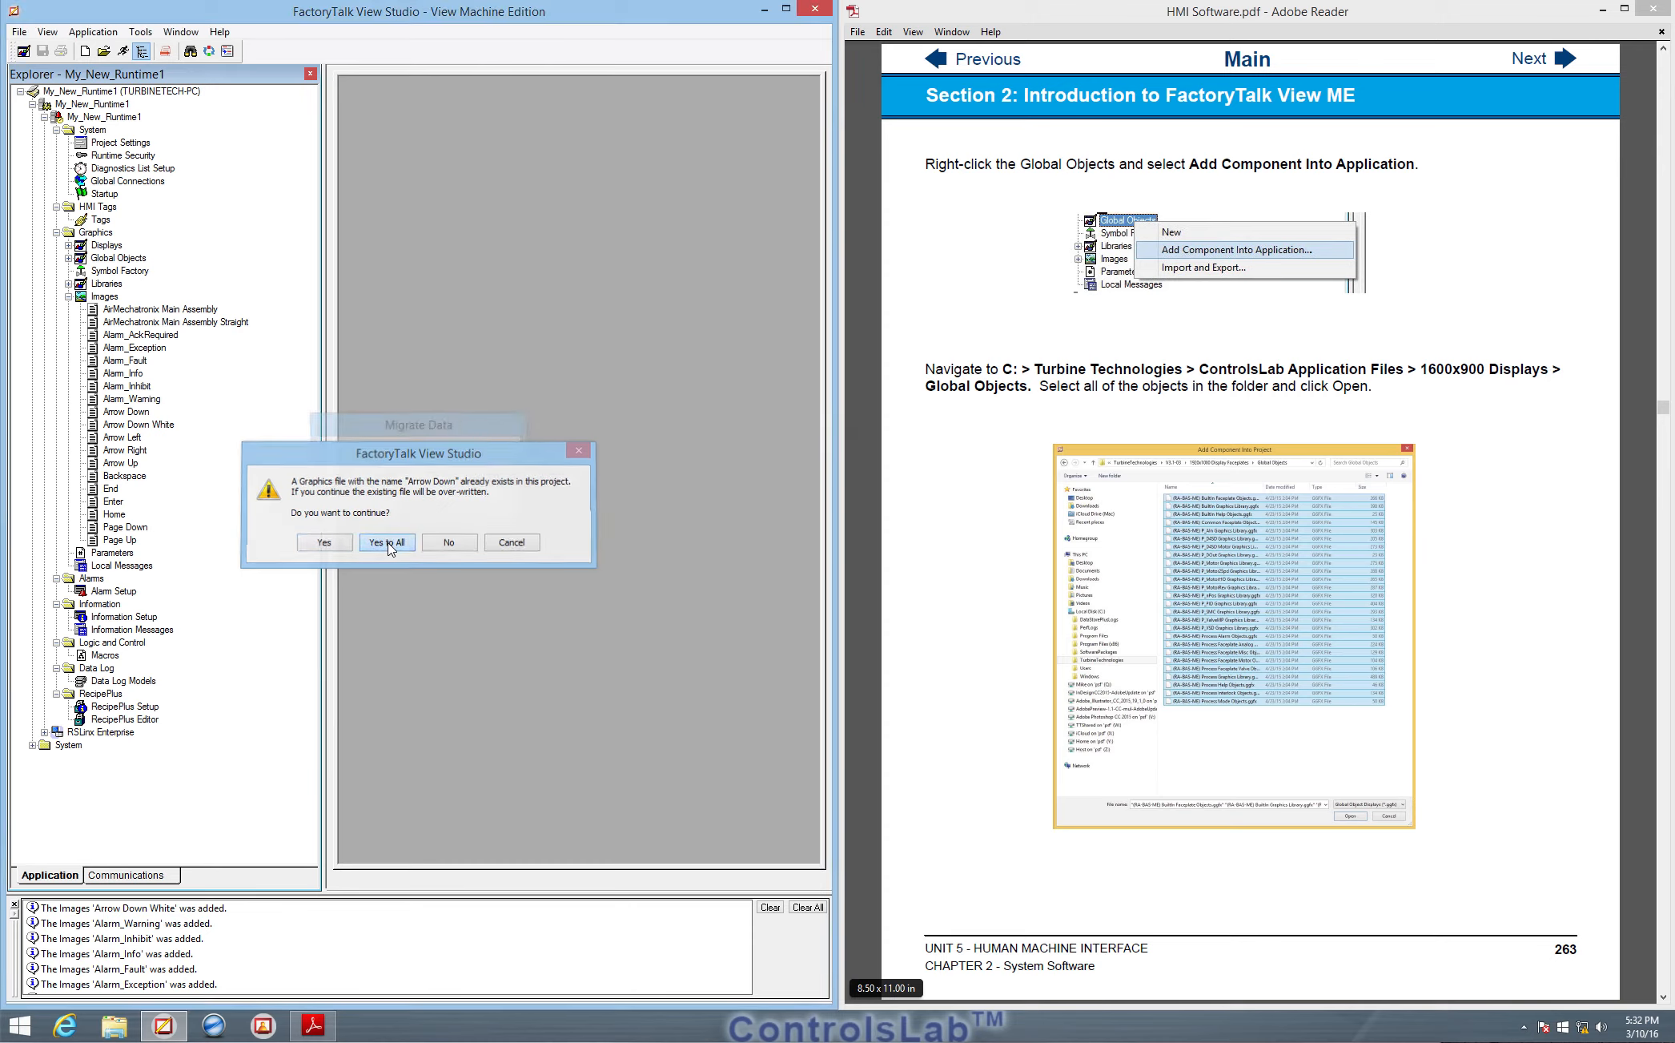